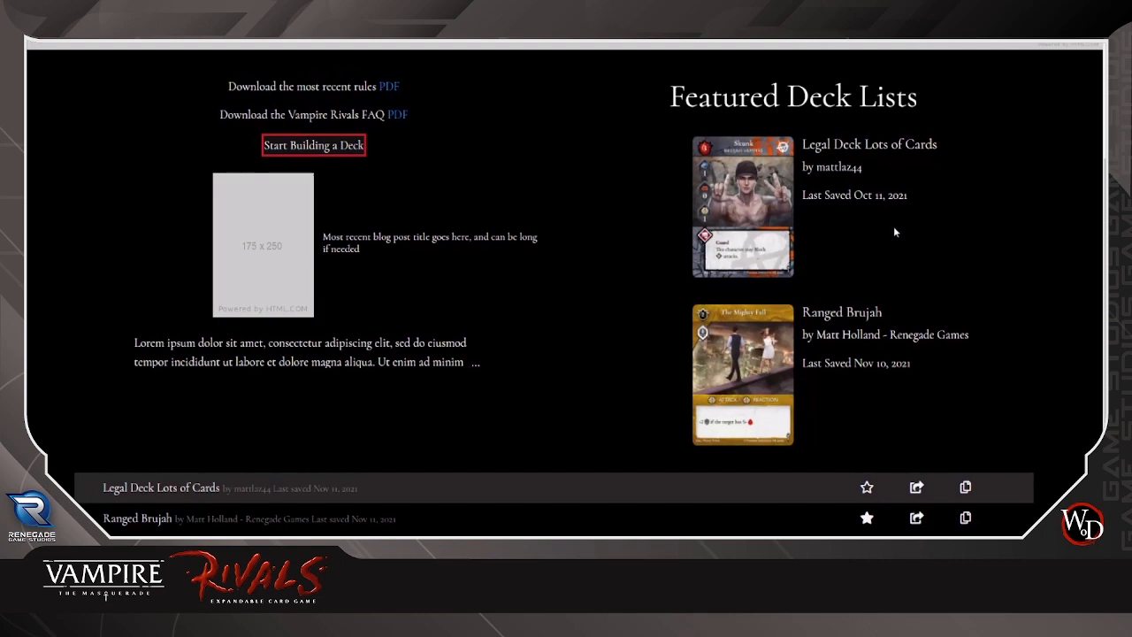
- Open the Ranged Brujah deck from the home page's deck lists and look through its cards
{"action": "scroll", "coordinate": [619, 250], "scroll_direction": "down", "scroll_amount": 1}
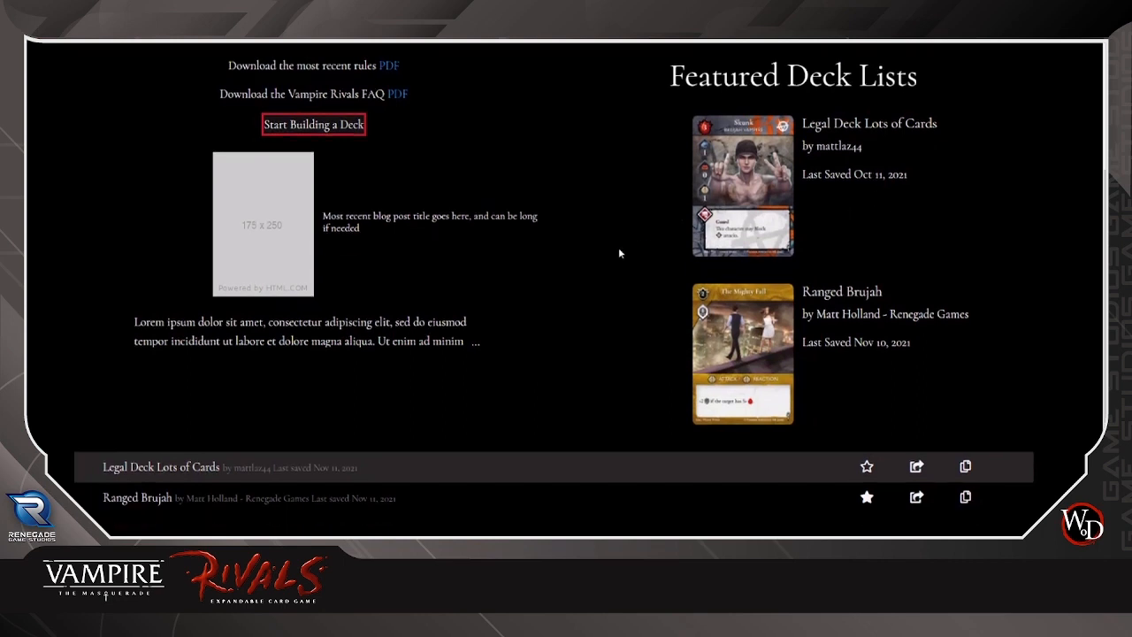
{"action": "scroll", "coordinate": [622, 265], "scroll_direction": "down", "scroll_amount": 3}
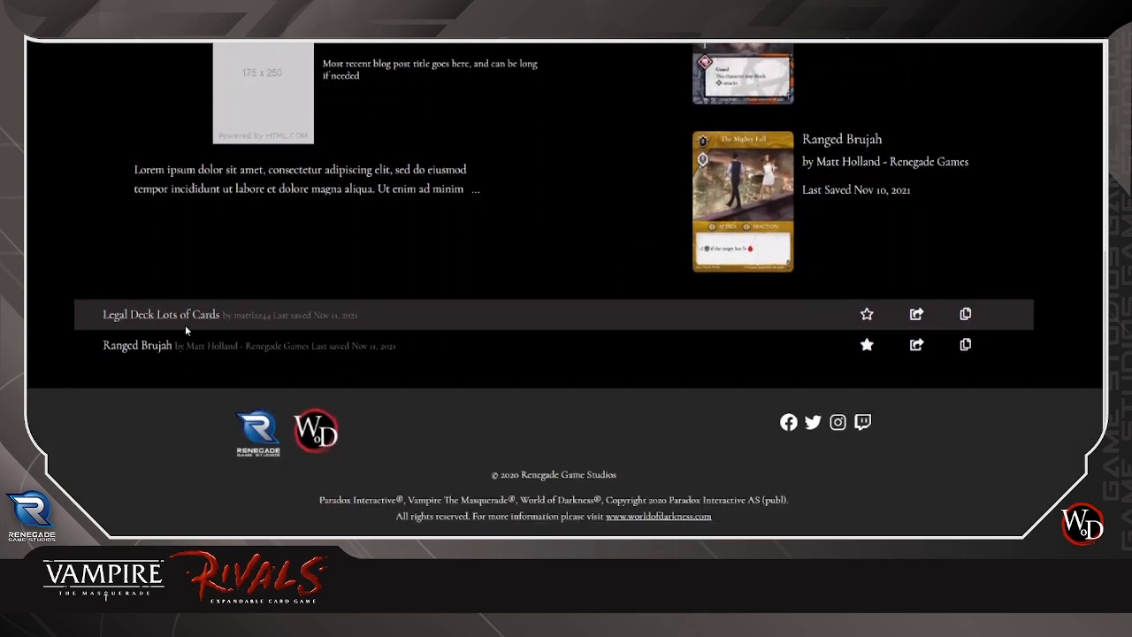
{"action": "left_click", "coordinate": [137, 346]}
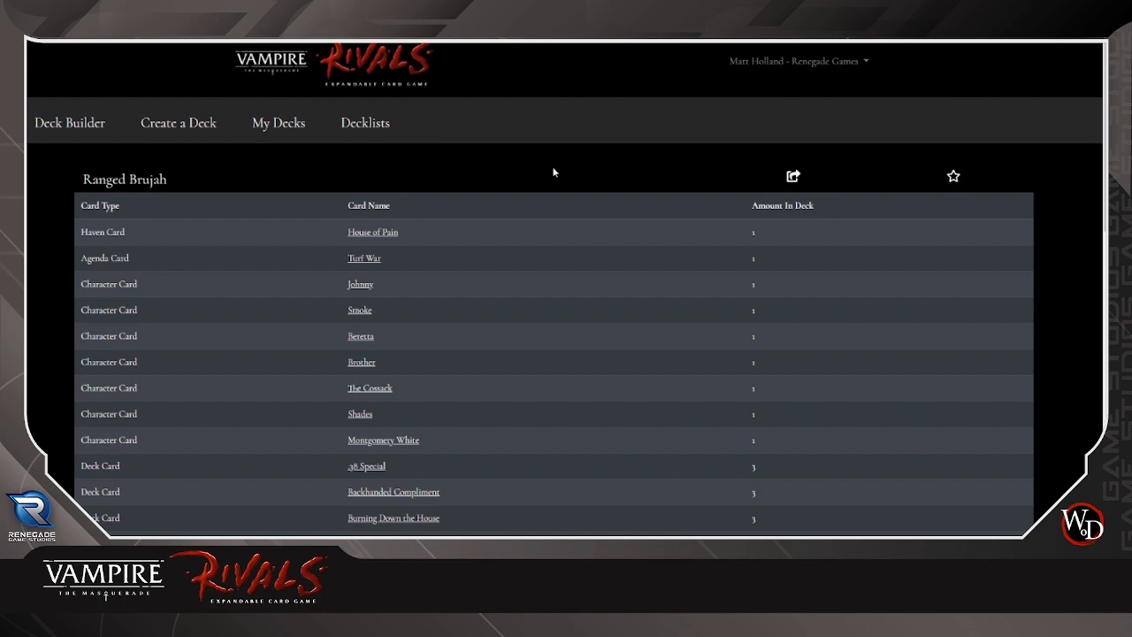
{"action": "scroll", "coordinate": [549, 181], "scroll_direction": "down", "scroll_amount": 4}
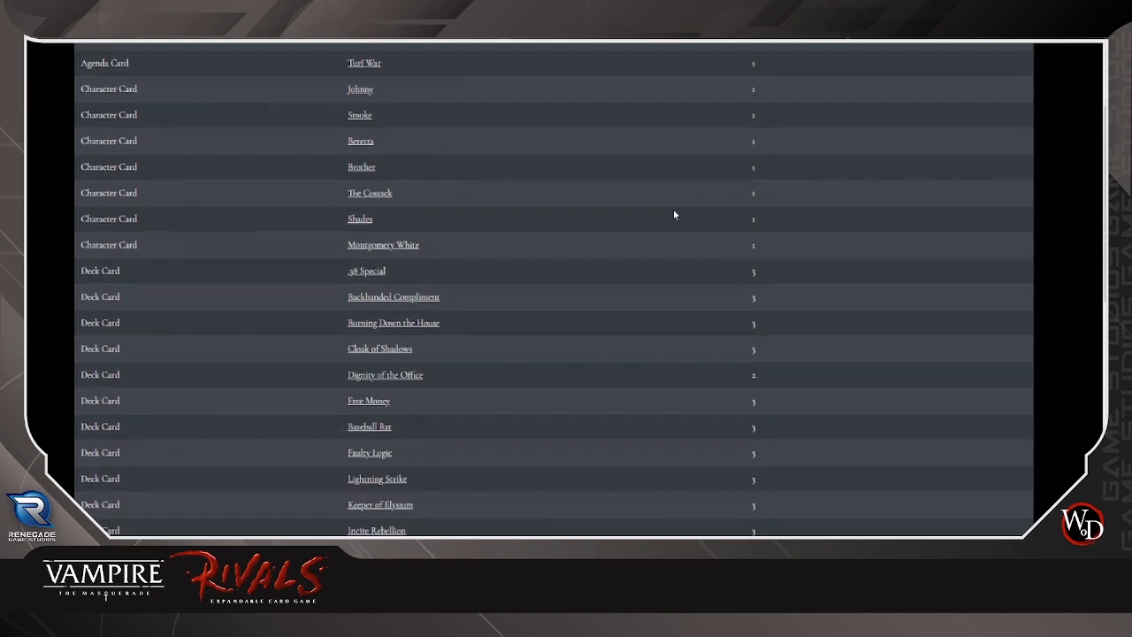
{"action": "scroll", "coordinate": [633, 203], "scroll_direction": "down", "scroll_amount": 4}
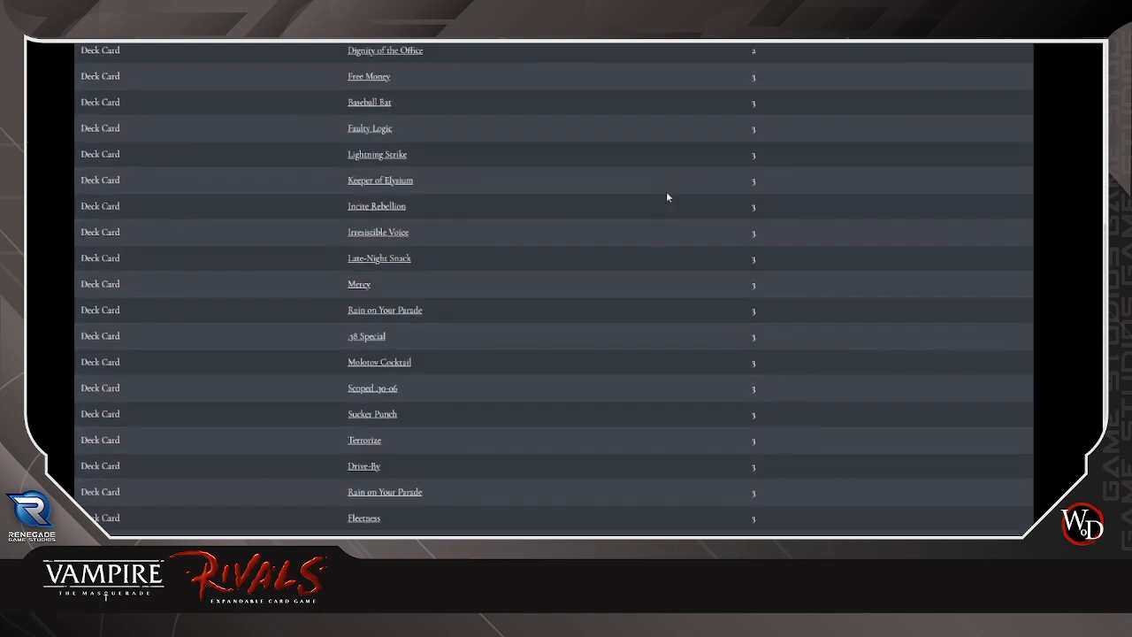
- View the details of the Irresistible Voice card in the Ranged Brujah deck and close them
{"action": "scroll", "coordinate": [452, 200], "scroll_direction": "up", "scroll_amount": 2}
{"action": "scroll", "coordinate": [736, 217], "scroll_direction": "up", "scroll_amount": 4}
{"action": "key", "text": "alt+Left"}
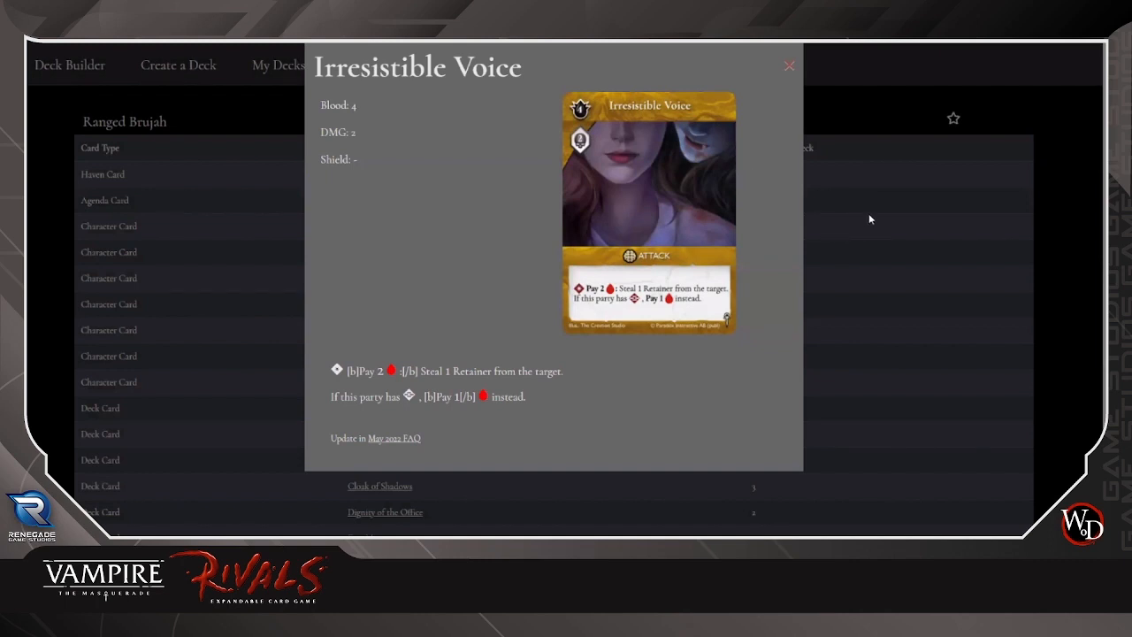
{"action": "left_click", "coordinate": [789, 67]}
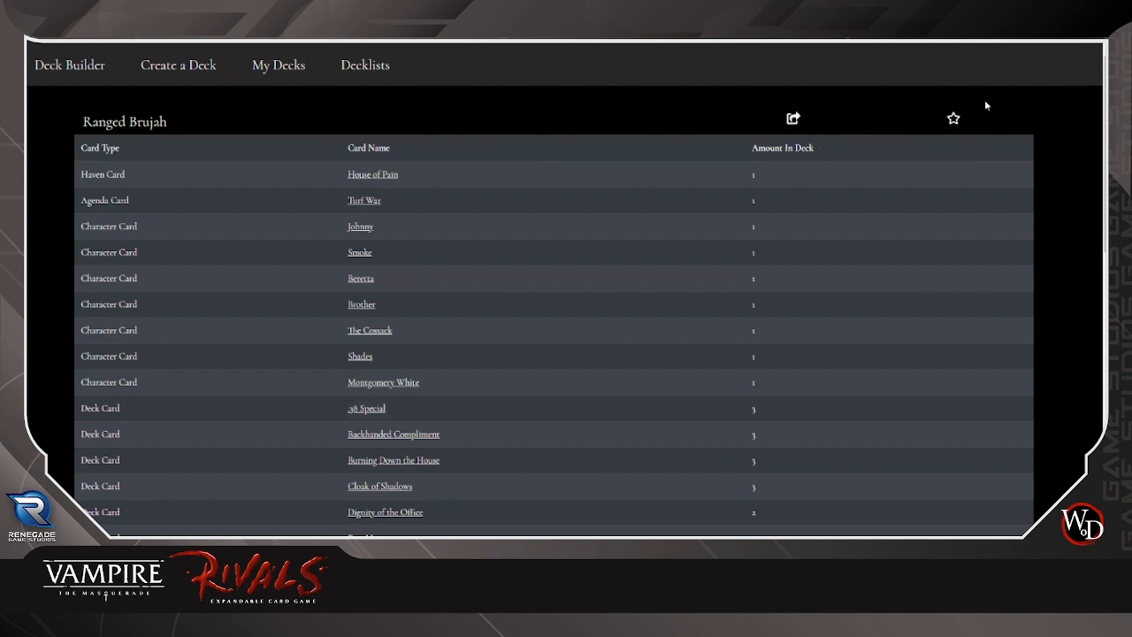
- Mark the Ranged Brujah deck as a favourite, and view its sharing options
{"action": "left_click", "coordinate": [954, 118]}
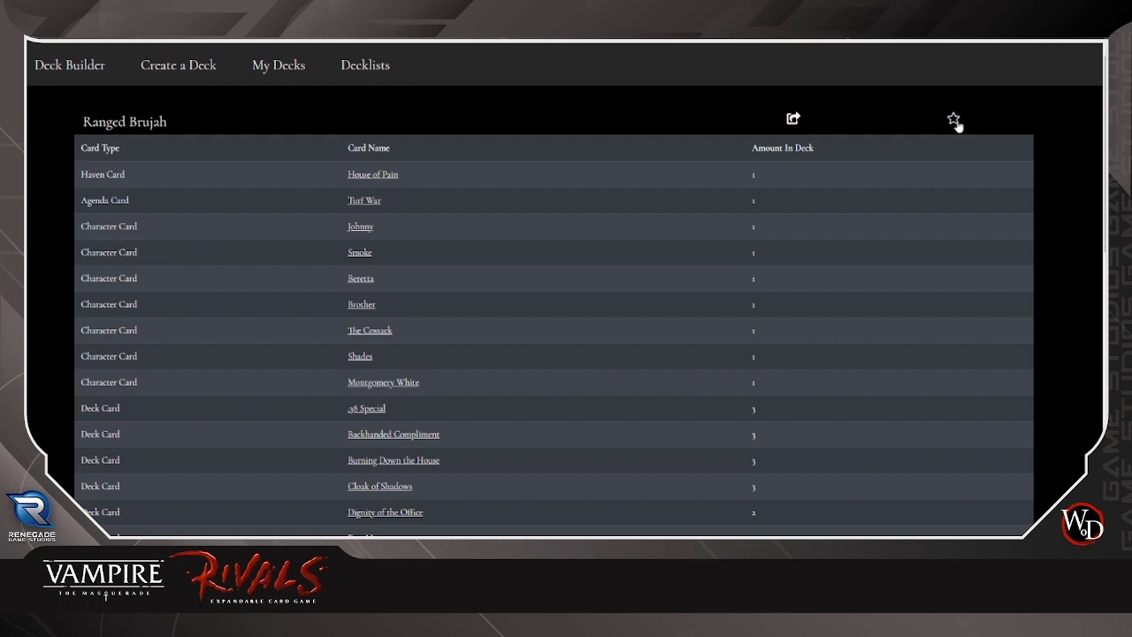
{"action": "left_click", "coordinate": [794, 120]}
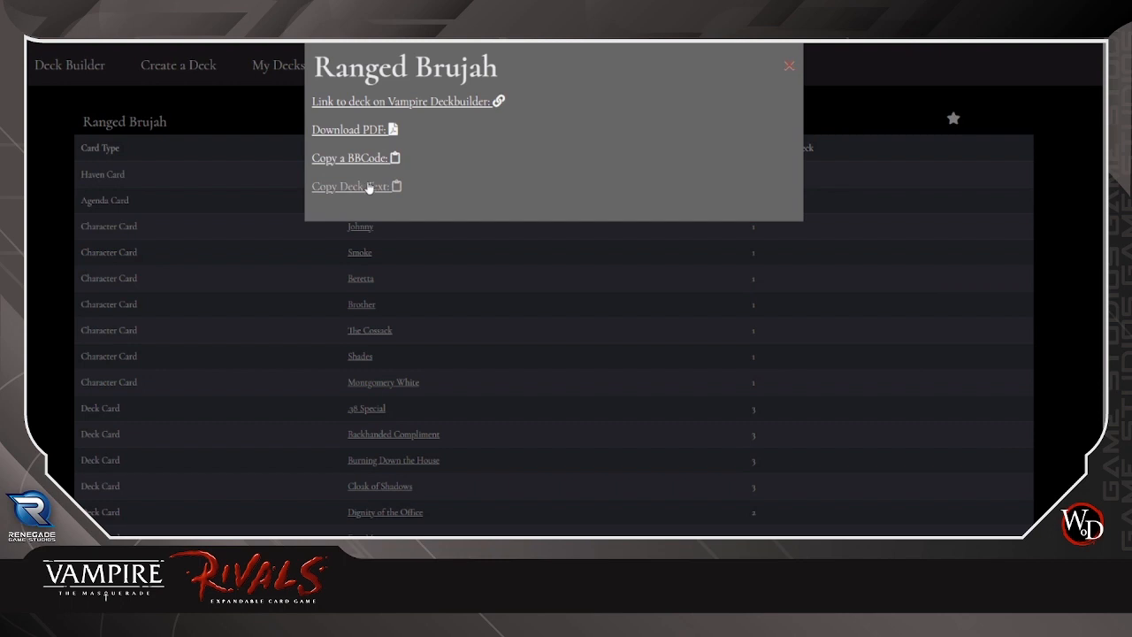
{"action": "left_click", "coordinate": [790, 66]}
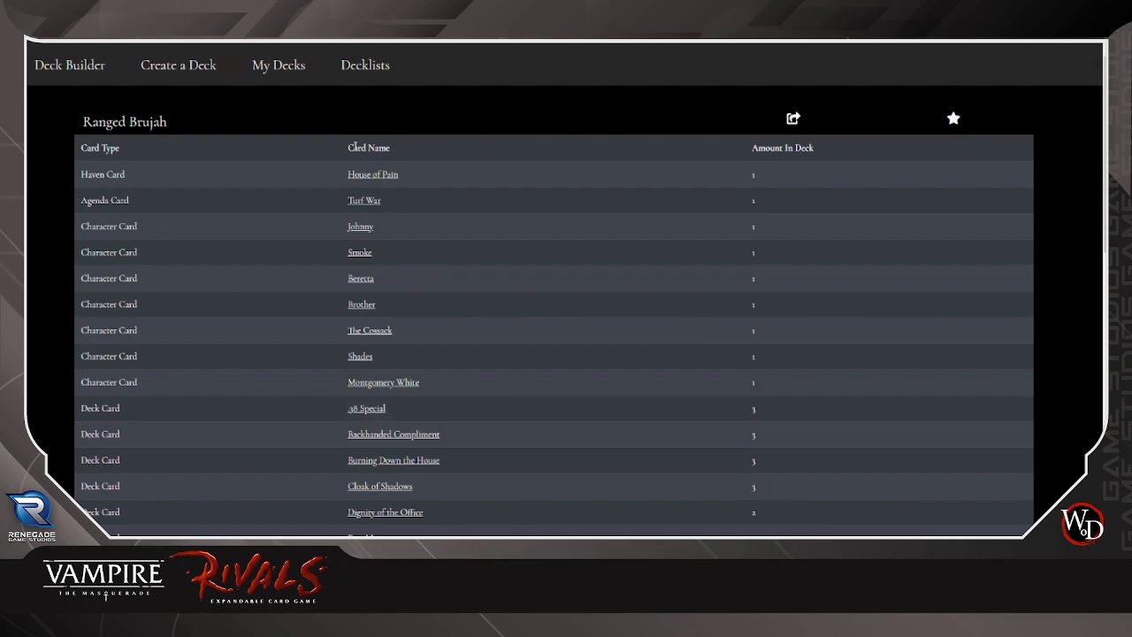
- Start creating a new deck and look through the available havens, agendas and vampires
{"action": "scroll", "coordinate": [293, 160], "scroll_direction": "up", "scroll_amount": 1}
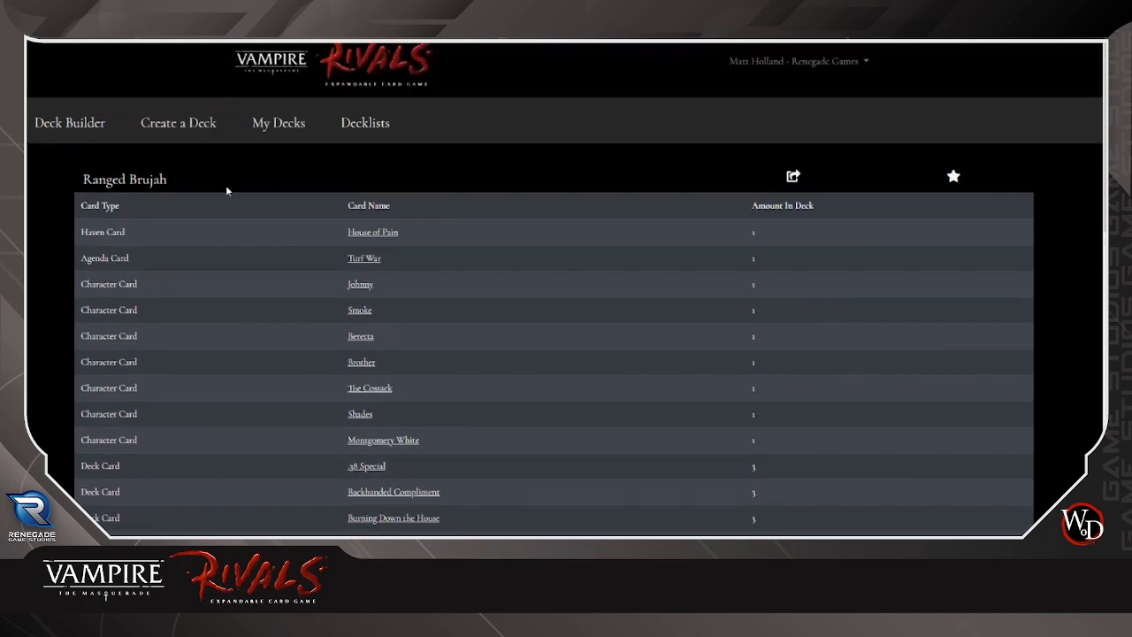
{"action": "left_click", "coordinate": [174, 128]}
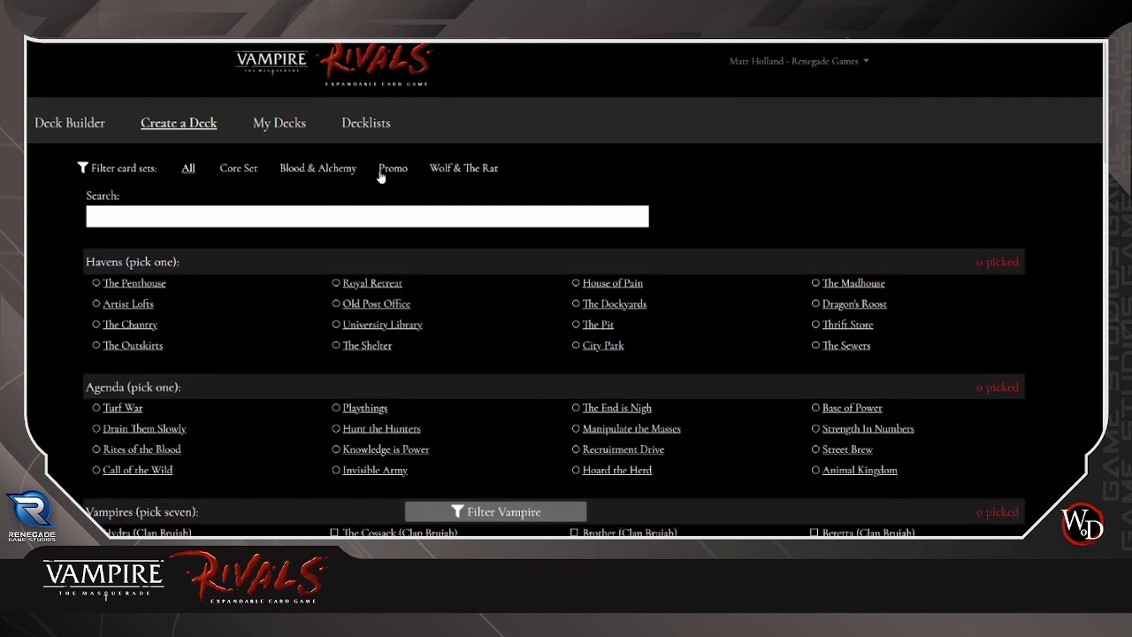
{"action": "scroll", "coordinate": [243, 221], "scroll_direction": "down", "scroll_amount": 2}
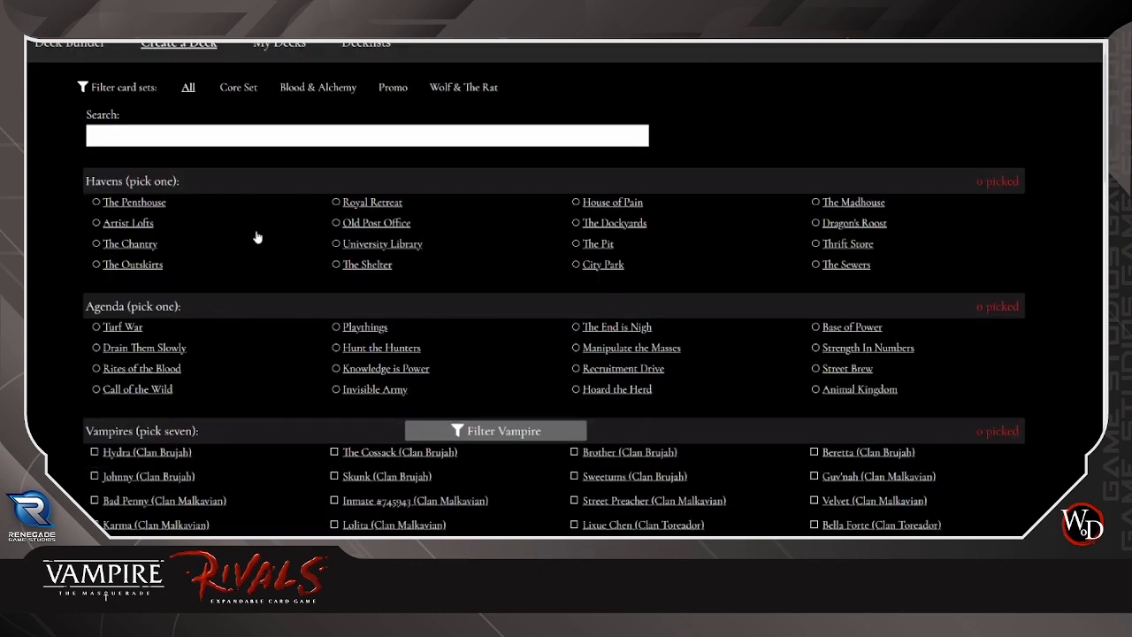
{"action": "scroll", "coordinate": [245, 215], "scroll_direction": "down", "scroll_amount": 1}
{"action": "scroll", "coordinate": [245, 206], "scroll_direction": "down", "scroll_amount": 15}
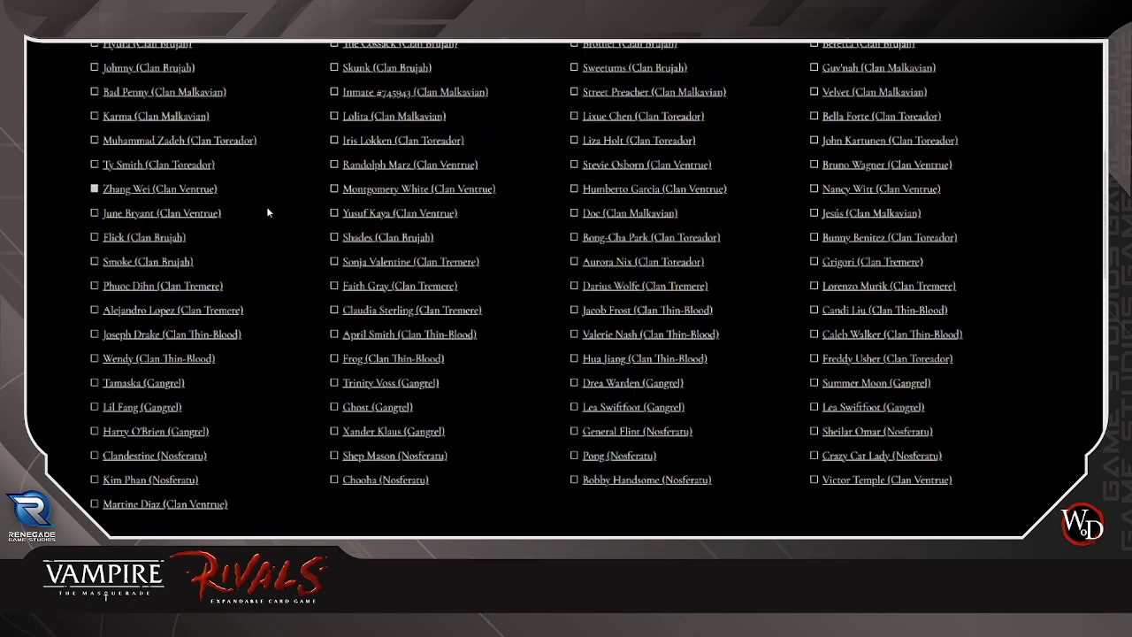
{"action": "scroll", "coordinate": [293, 228], "scroll_direction": "up", "scroll_amount": 15}
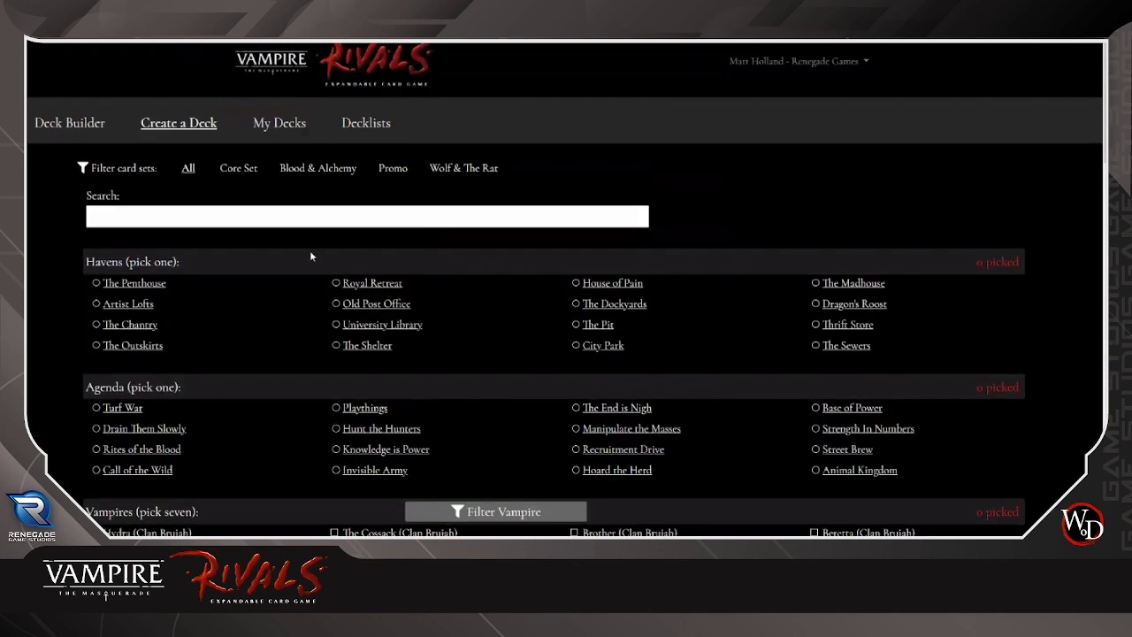
- Filter the vampire list to show only Clan Toreador
{"action": "scroll", "coordinate": [269, 266], "scroll_direction": "down", "scroll_amount": 1}
{"action": "scroll", "coordinate": [257, 241], "scroll_direction": "down", "scroll_amount": 3}
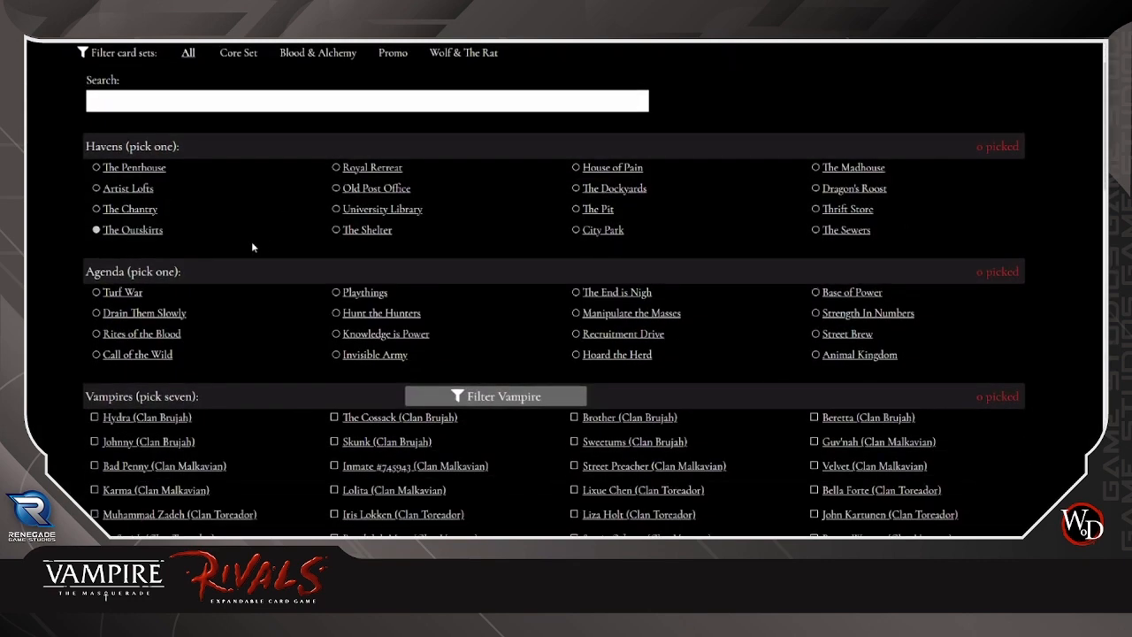
{"action": "scroll", "coordinate": [351, 250], "scroll_direction": "down", "scroll_amount": 3}
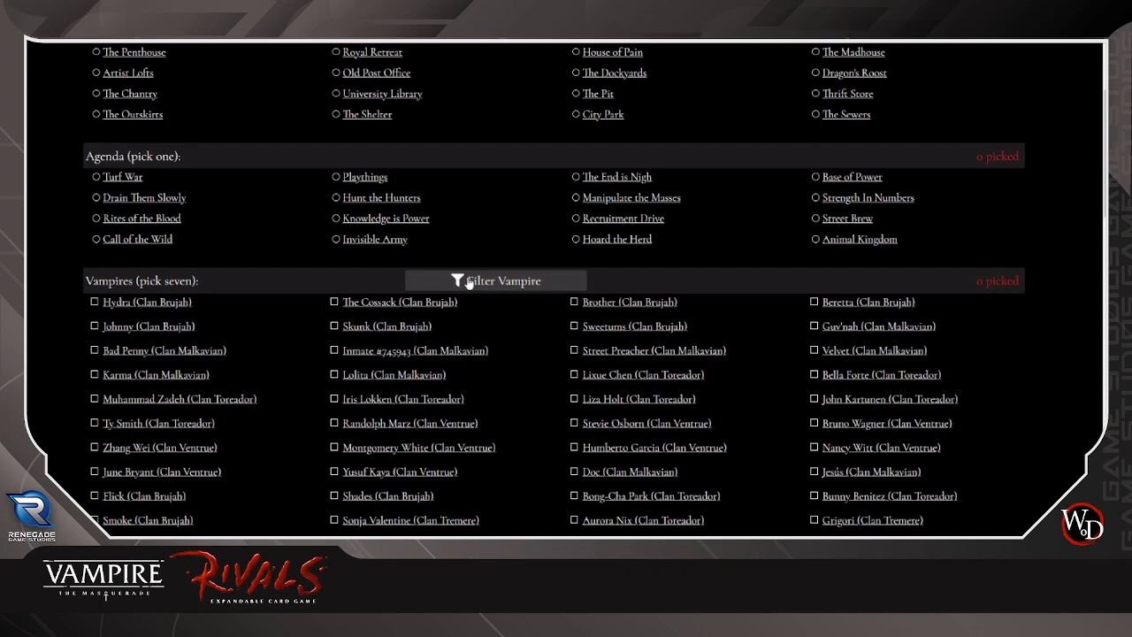
{"action": "left_click", "coordinate": [466, 281]}
{"action": "scroll", "coordinate": [241, 368], "scroll_direction": "down", "scroll_amount": 2}
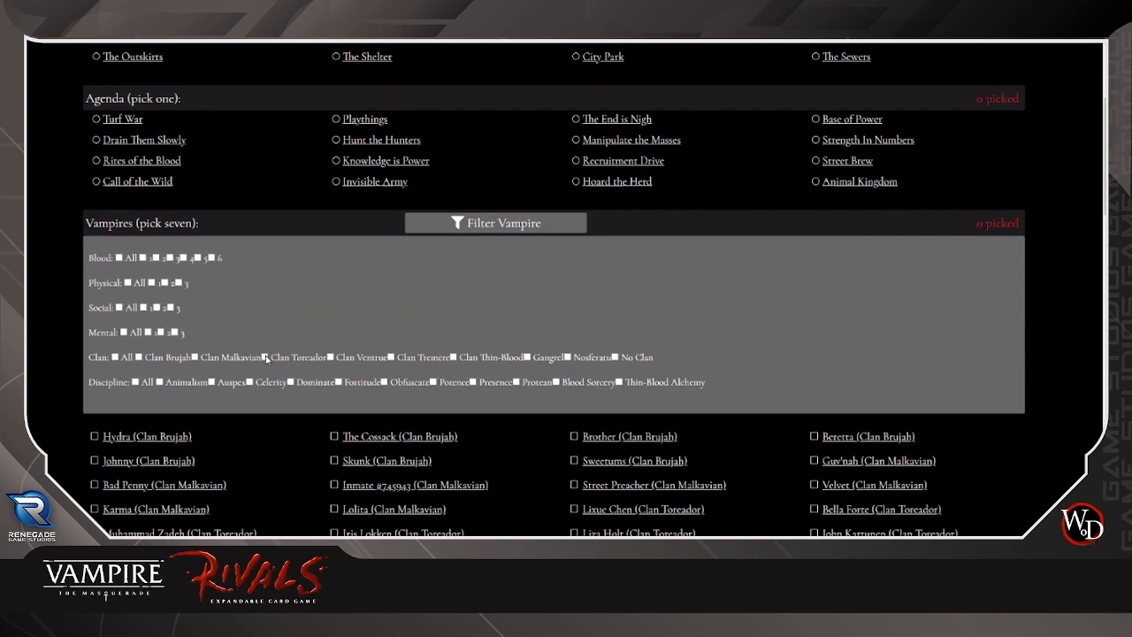
{"action": "left_click", "coordinate": [265, 357]}
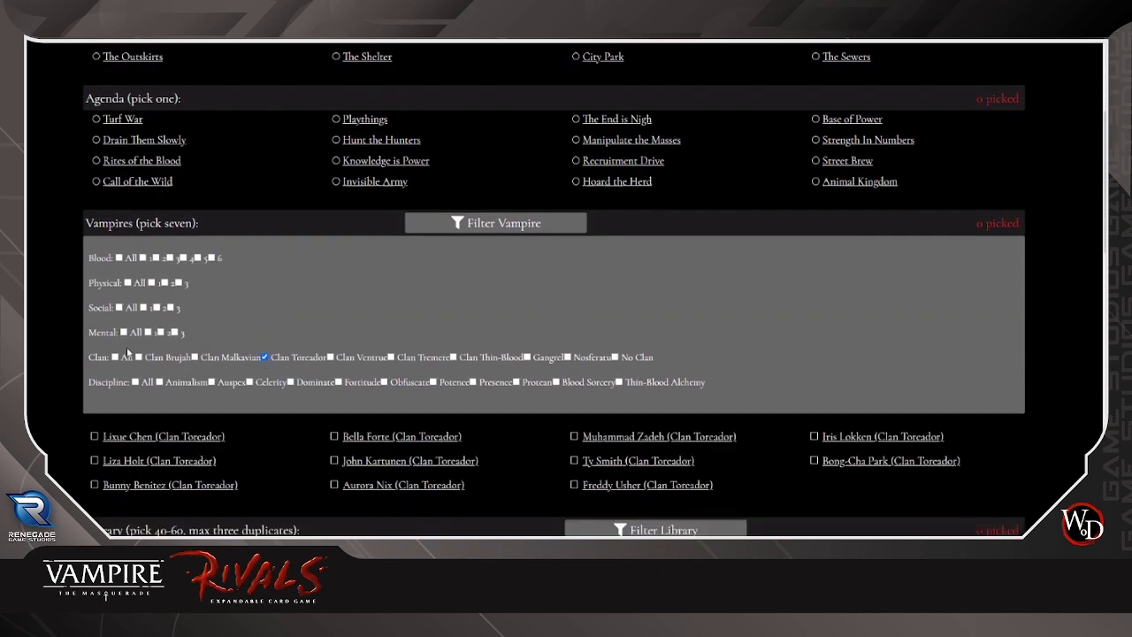
- Look over the library cards and try filtering the Toreador vampires to blood values 3, 4, 5 and 6
{"action": "scroll", "coordinate": [69, 330], "scroll_direction": "down", "scroll_amount": 8}
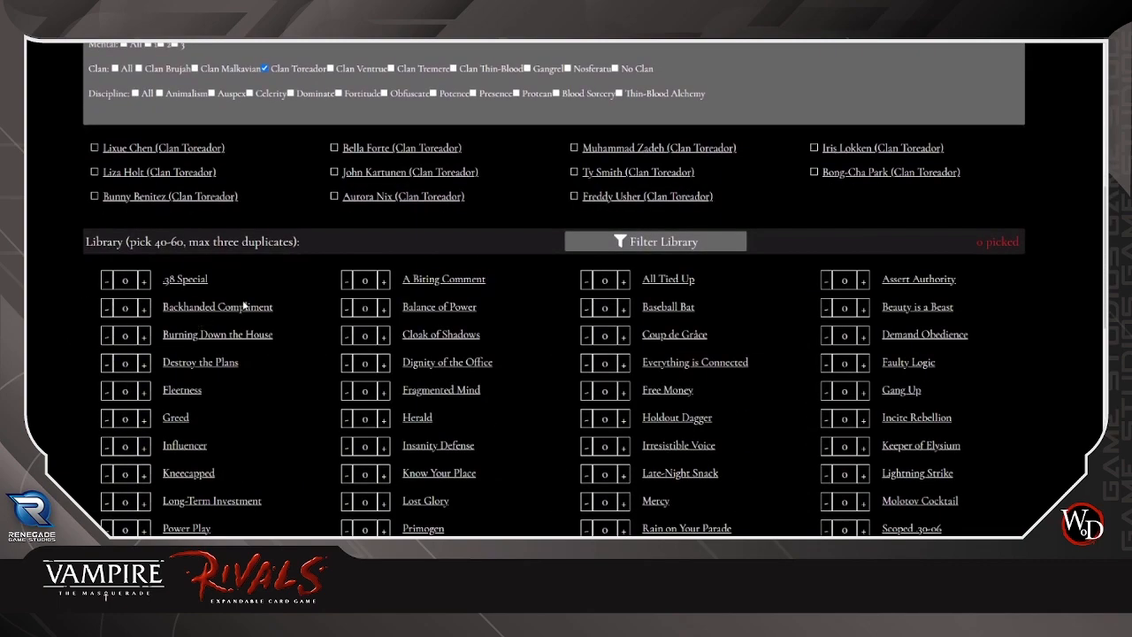
{"action": "scroll", "coordinate": [256, 305], "scroll_direction": "down", "scroll_amount": 7}
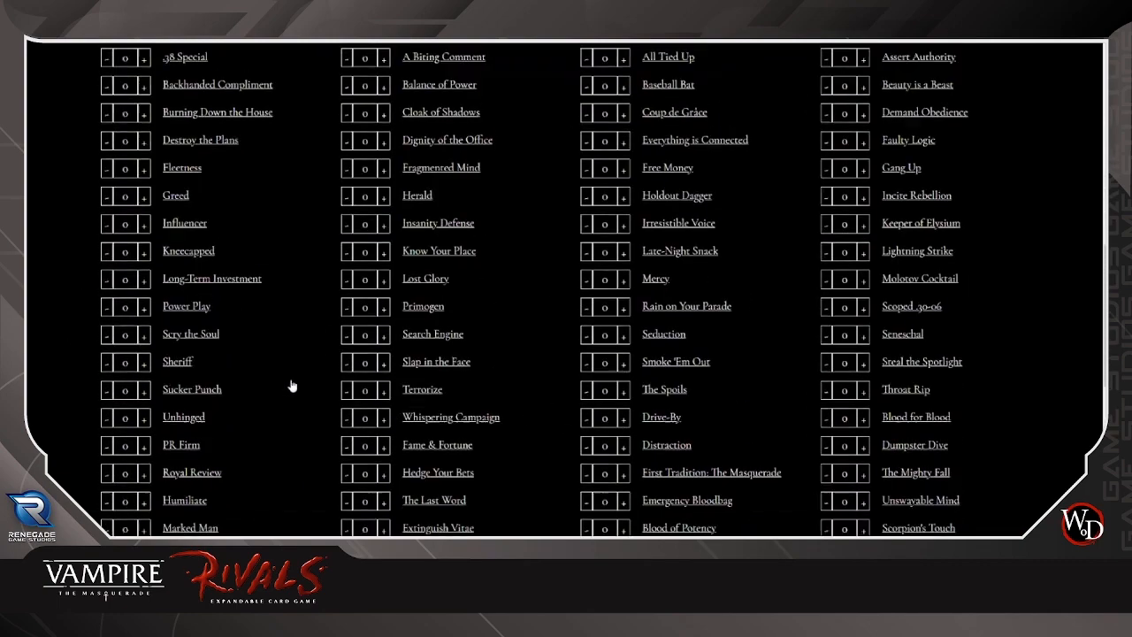
{"action": "scroll", "coordinate": [157, 205], "scroll_direction": "up", "scroll_amount": 14}
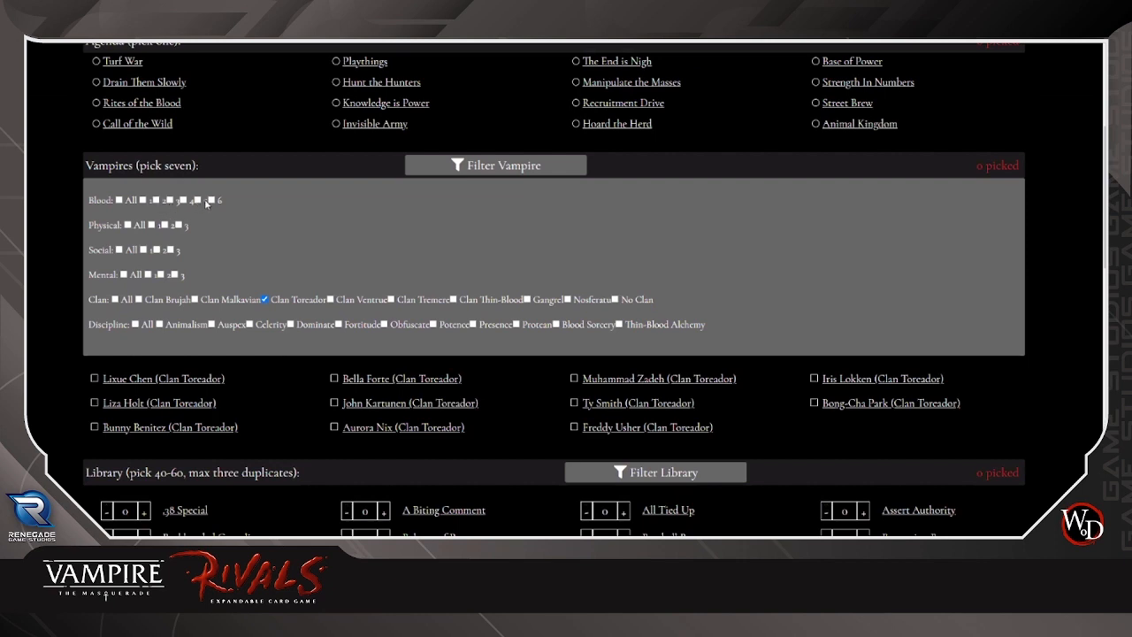
{"action": "left_click", "coordinate": [197, 200]}
{"action": "left_click", "coordinate": [183, 200]}
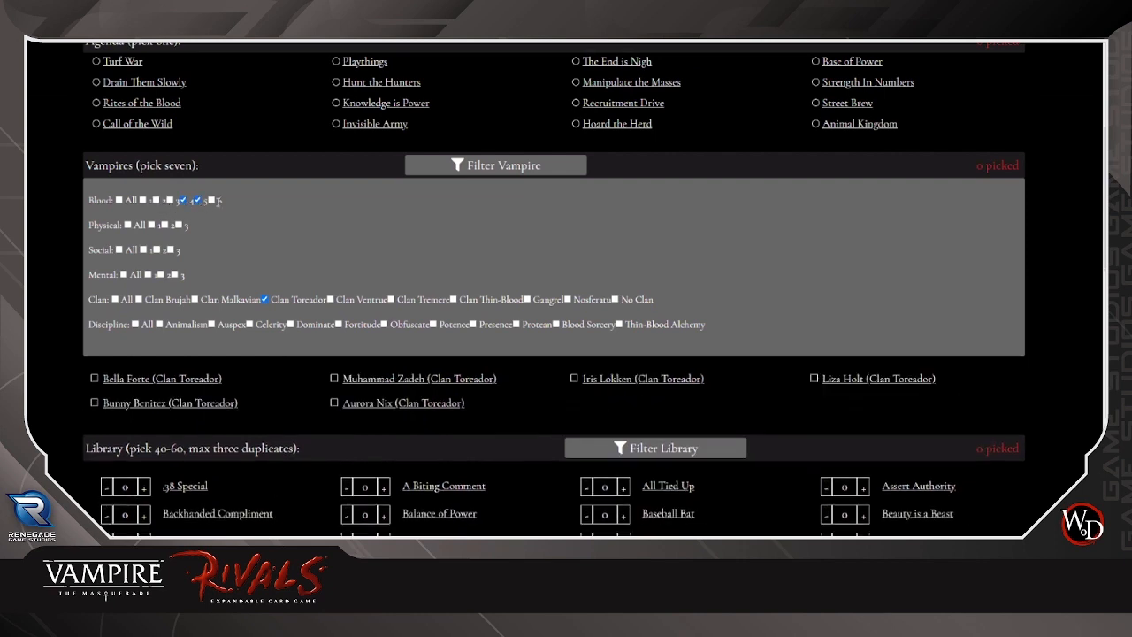
{"action": "left_click", "coordinate": [212, 200]}
{"action": "left_click", "coordinate": [170, 200]}
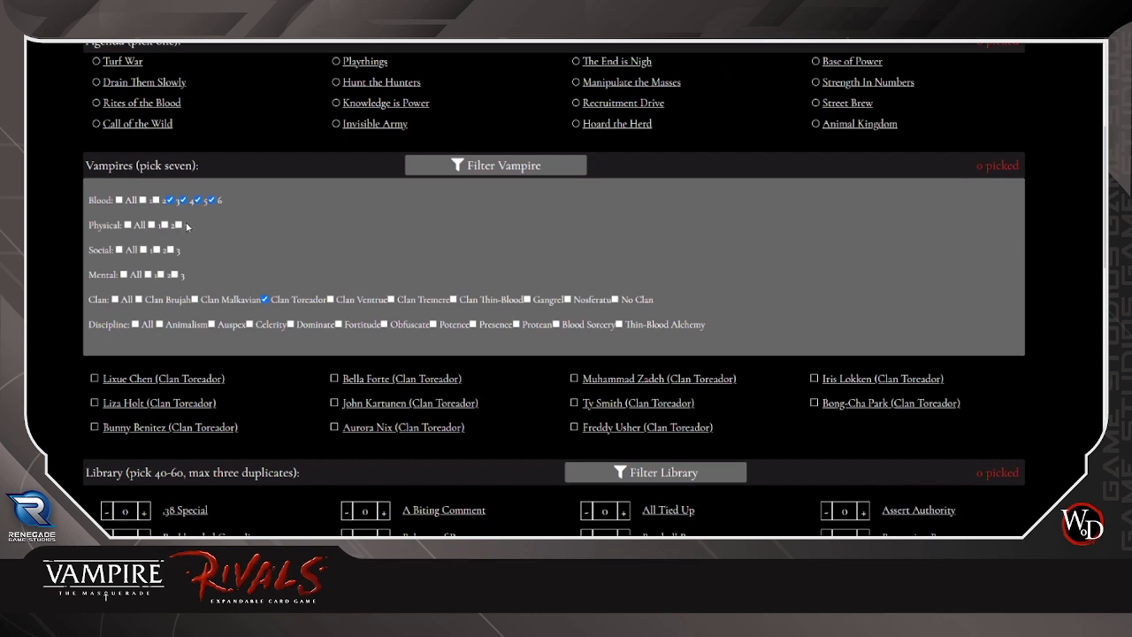
- Clear all blood value filters from the vampire list, keeping the Clan Toreador filter
{"action": "left_click", "coordinate": [170, 201]}
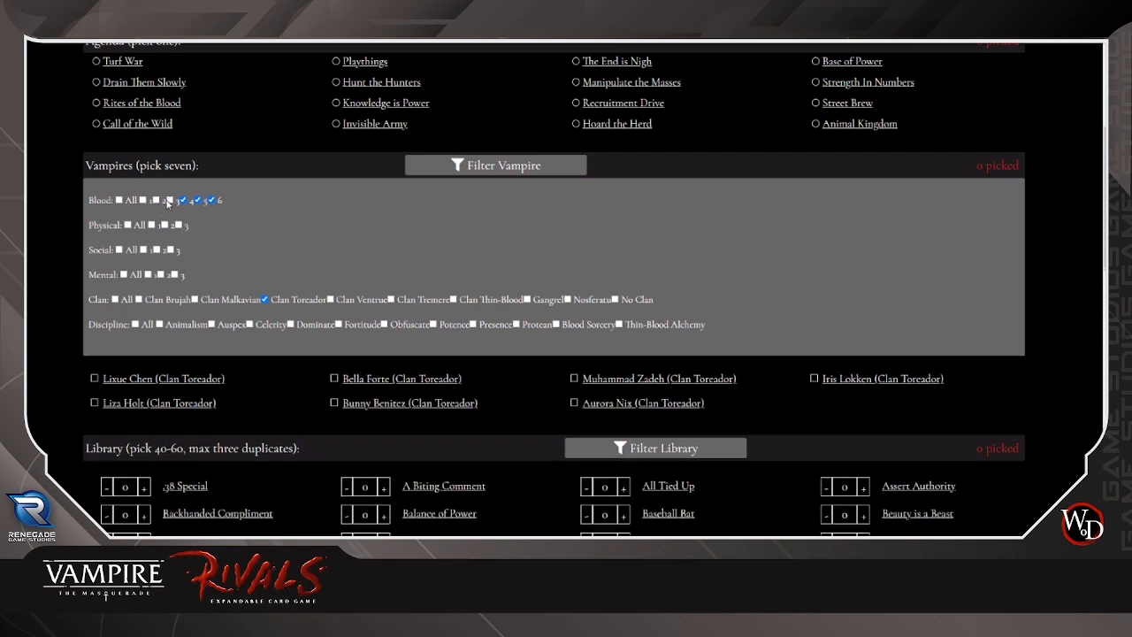
{"action": "left_click", "coordinate": [171, 201]}
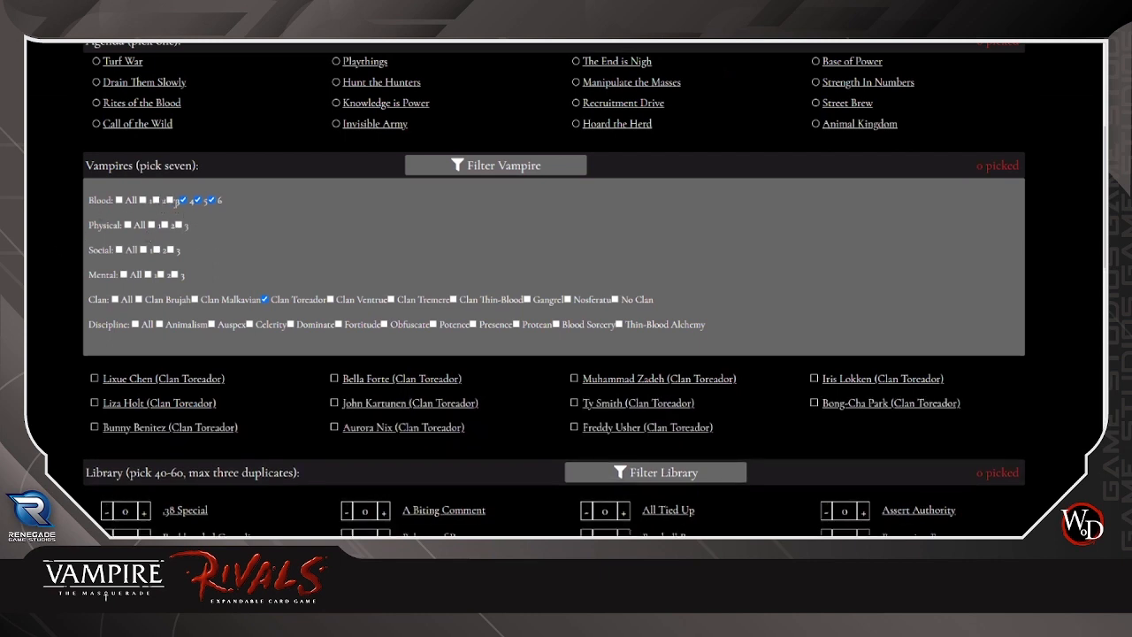
{"action": "left_click", "coordinate": [182, 200]}
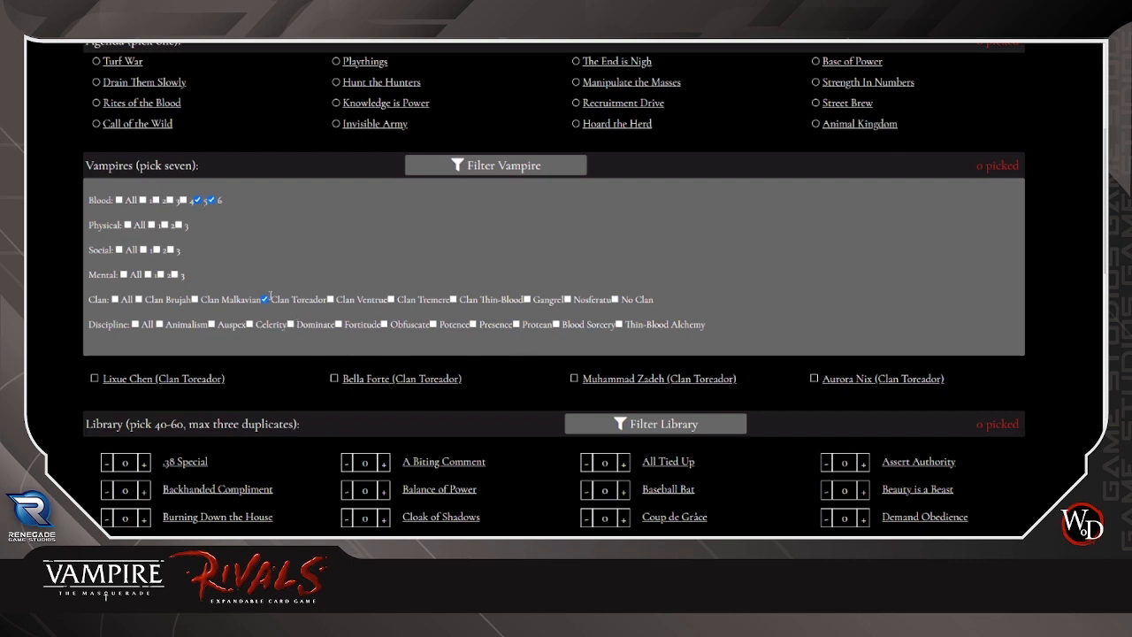
{"action": "left_click", "coordinate": [198, 200]}
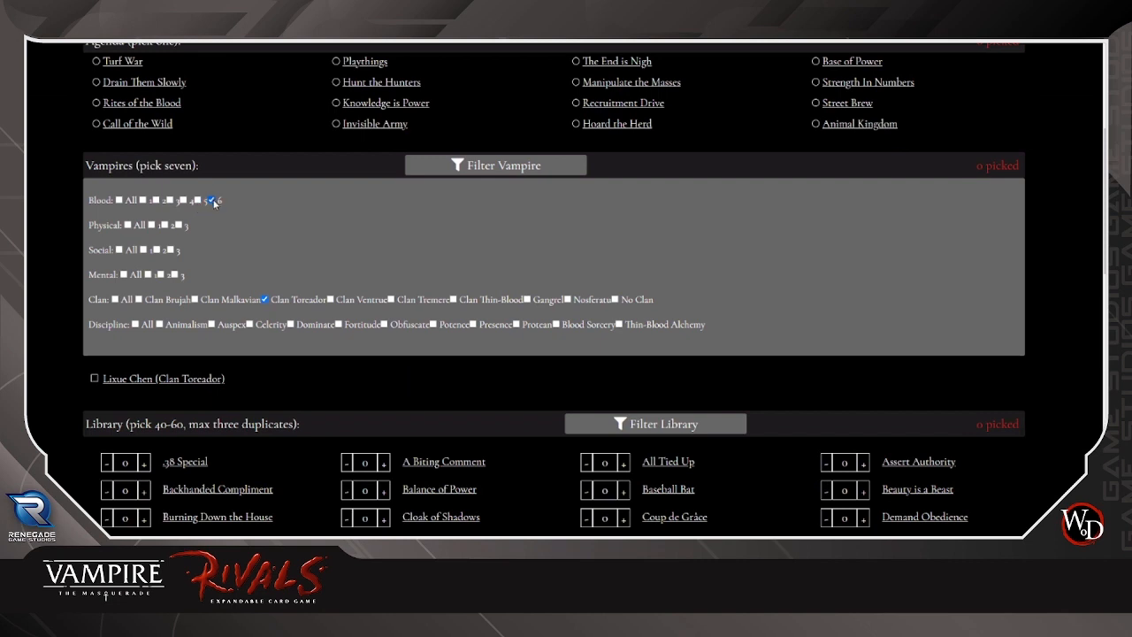
{"action": "left_click", "coordinate": [212, 200]}
- Add the Toreador vampires Lixue Chen, Muhammad Zadeh and Ty Smith to the deck
{"action": "scroll", "coordinate": [170, 354], "scroll_direction": "down", "scroll_amount": 1}
{"action": "scroll", "coordinate": [169, 354], "scroll_direction": "down", "scroll_amount": 1}
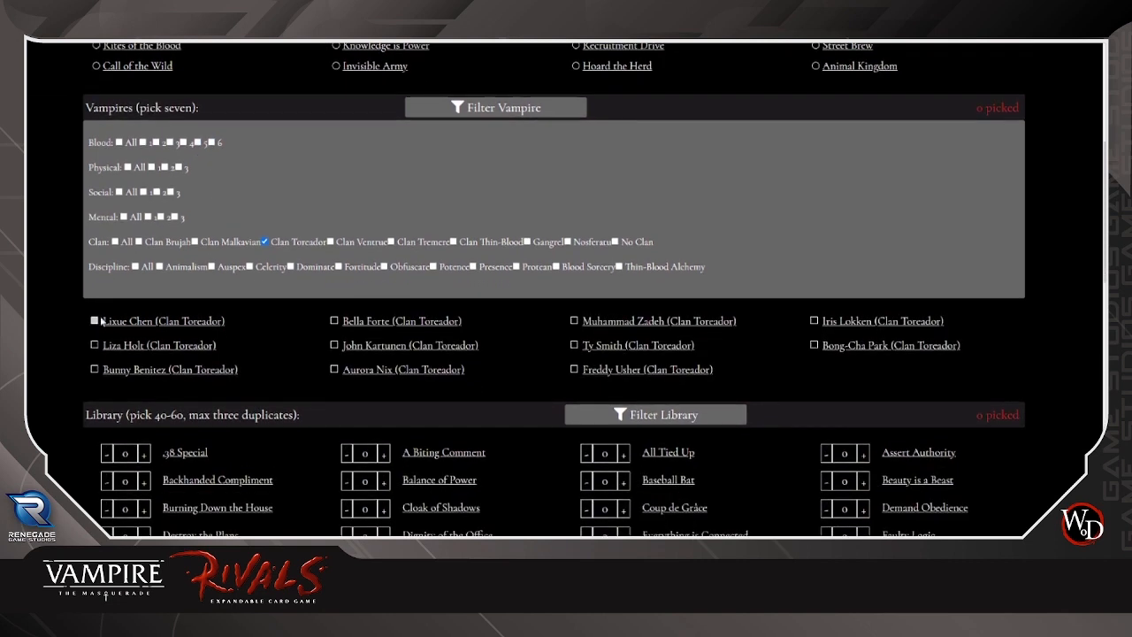
{"action": "left_click", "coordinate": [95, 320]}
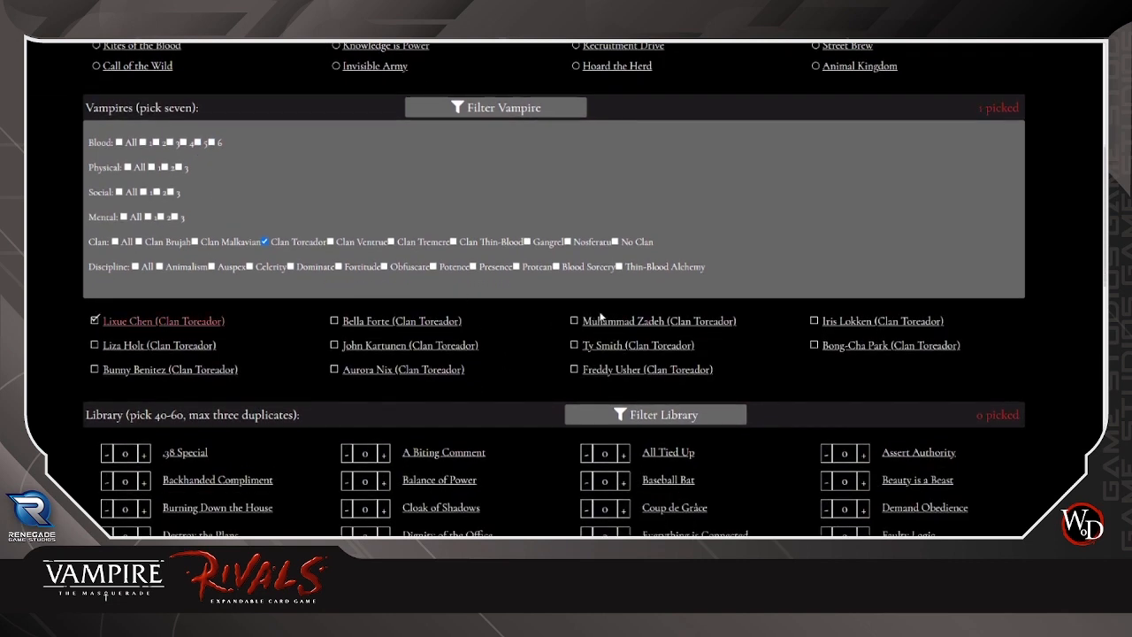
{"action": "left_click", "coordinate": [574, 321]}
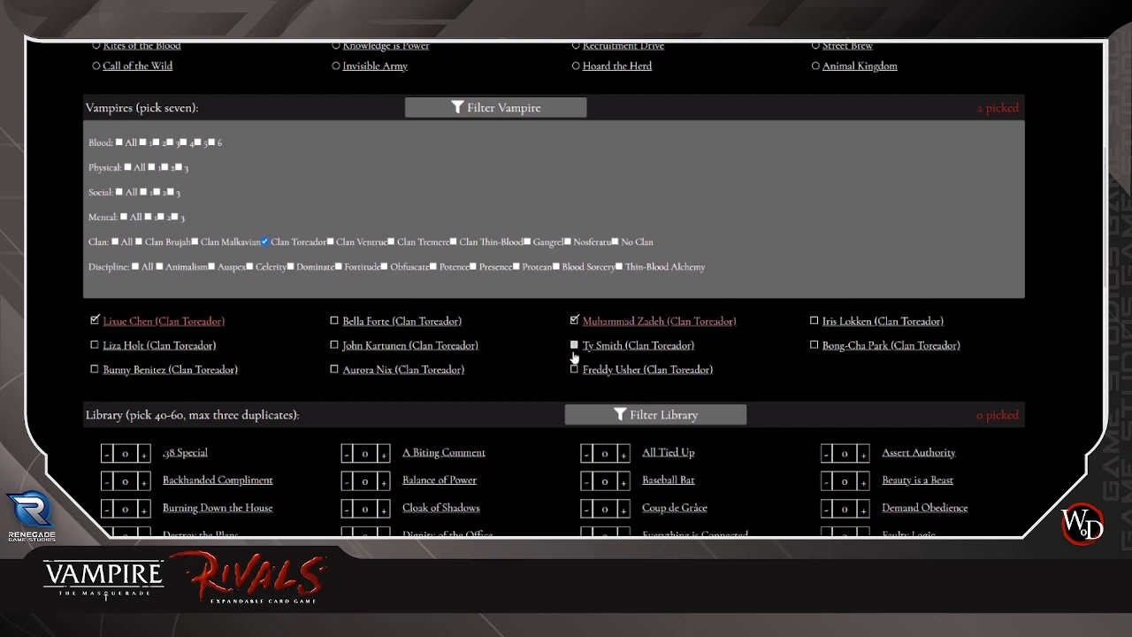
{"action": "left_click", "coordinate": [574, 346]}
- View the details of the John Kartunen vampire card and close them
{"action": "left_click", "coordinate": [373, 346]}
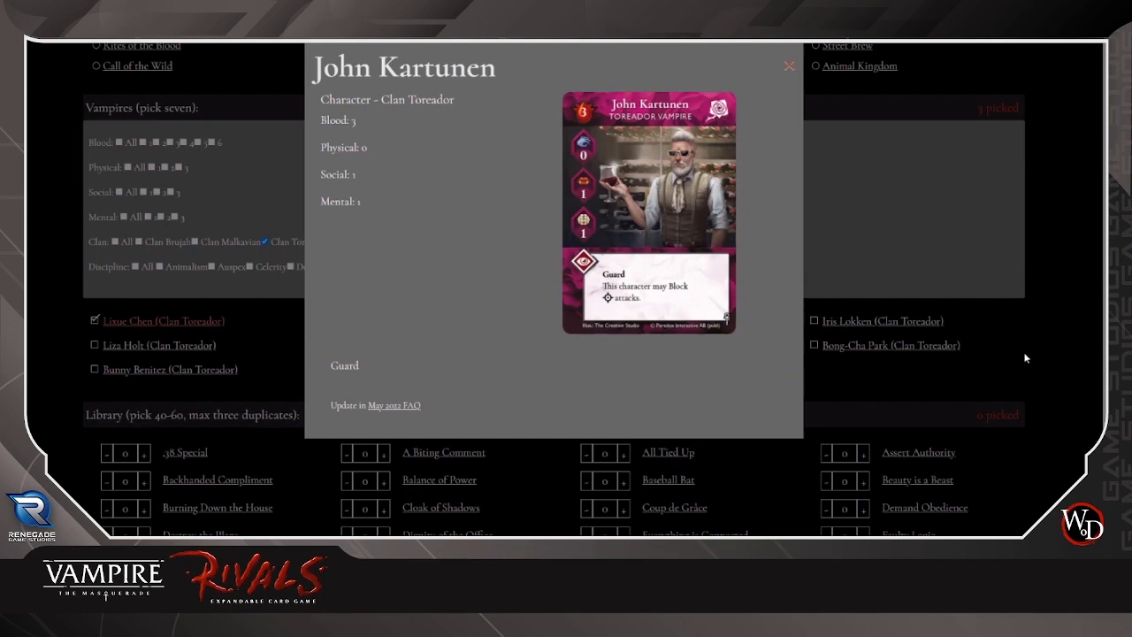
{"action": "left_click", "coordinate": [809, 341]}
- Search the deck-building card lists for "freddy"
{"action": "scroll", "coordinate": [548, 359], "scroll_direction": "up", "scroll_amount": 5}
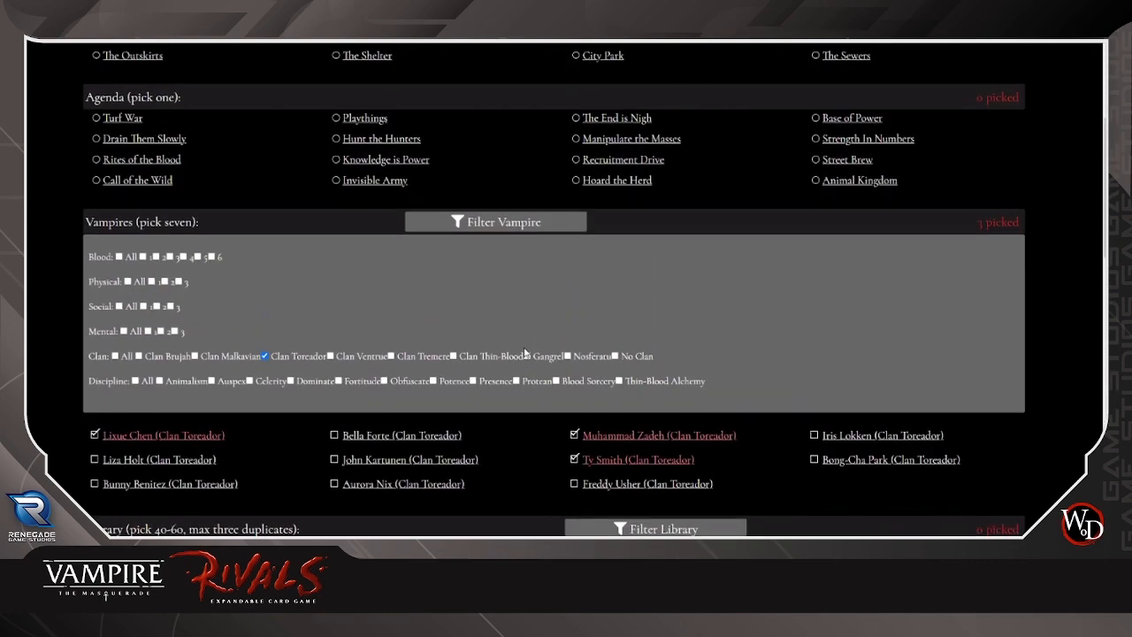
{"action": "scroll", "coordinate": [292, 274], "scroll_direction": "up", "scroll_amount": 2}
{"action": "left_click", "coordinate": [277, 242]}
{"action": "type", "text": "fro"}
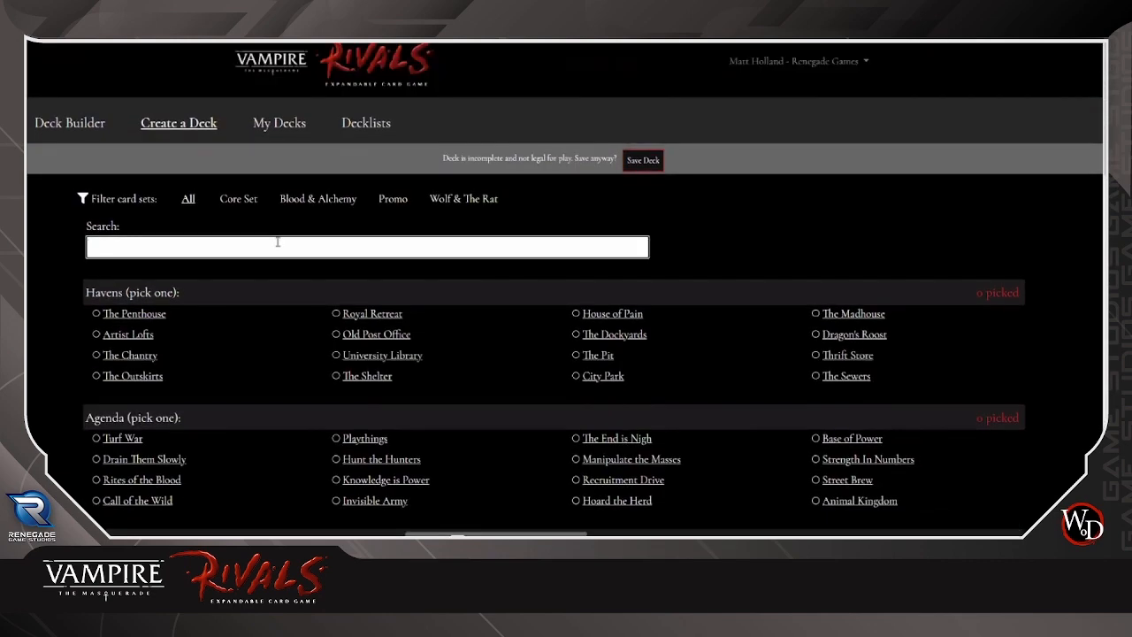
{"action": "type", "text": "ddy"}
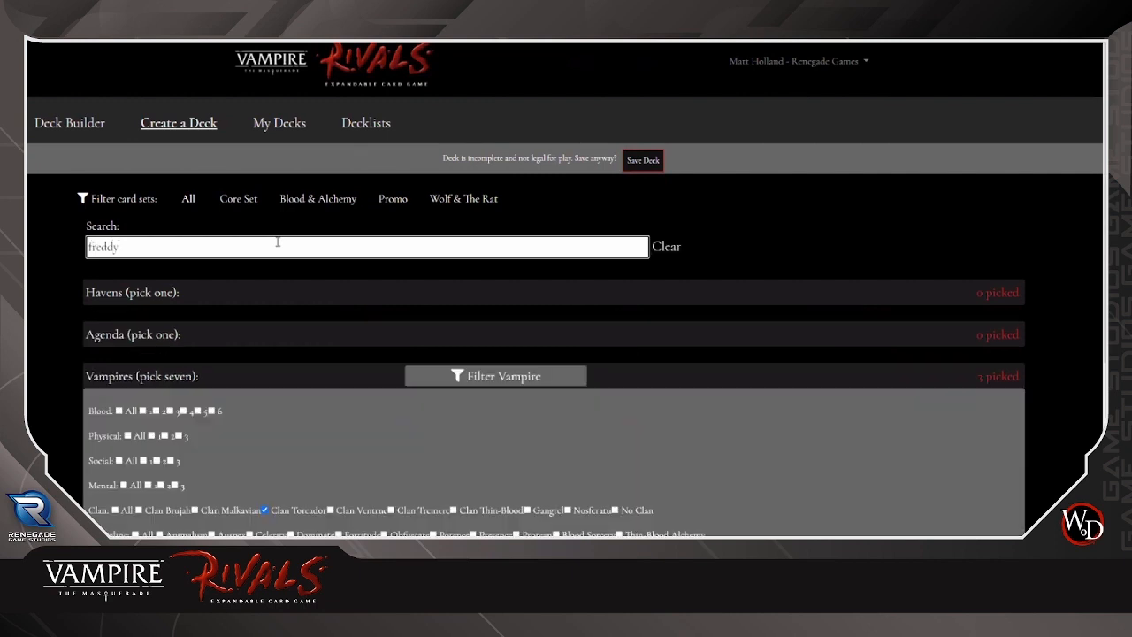
- Add the Toreador vampire Freddy Usher from the search results to the deck
{"action": "scroll", "coordinate": [222, 303], "scroll_direction": "down", "scroll_amount": 3}
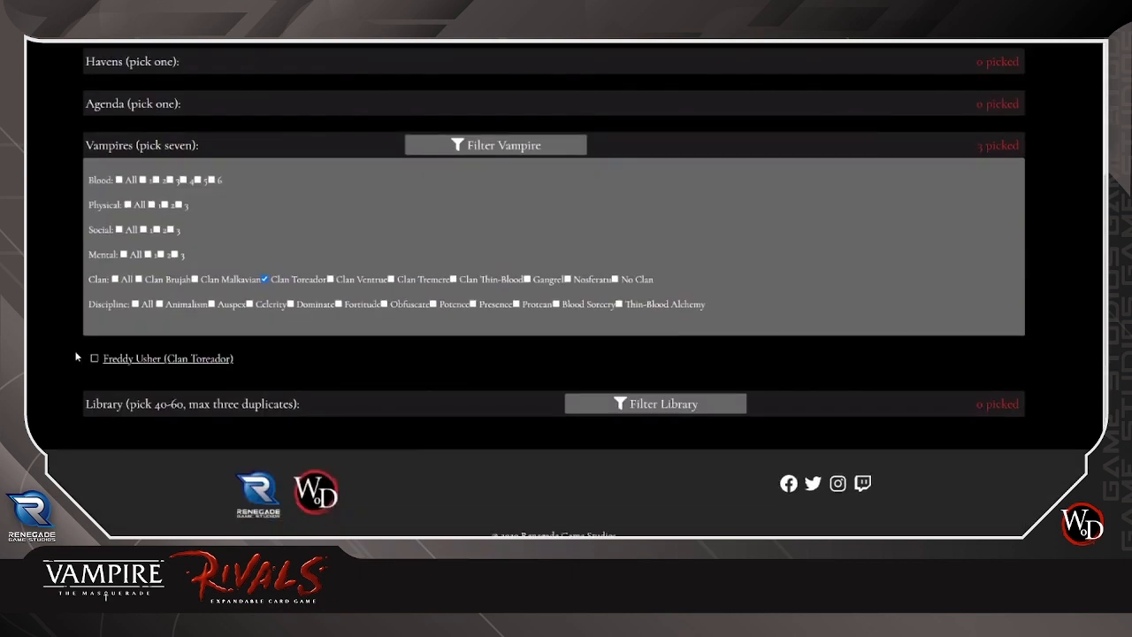
{"action": "left_click", "coordinate": [92, 361]}
{"action": "scroll", "coordinate": [267, 352], "scroll_direction": "up", "scroll_amount": 3}
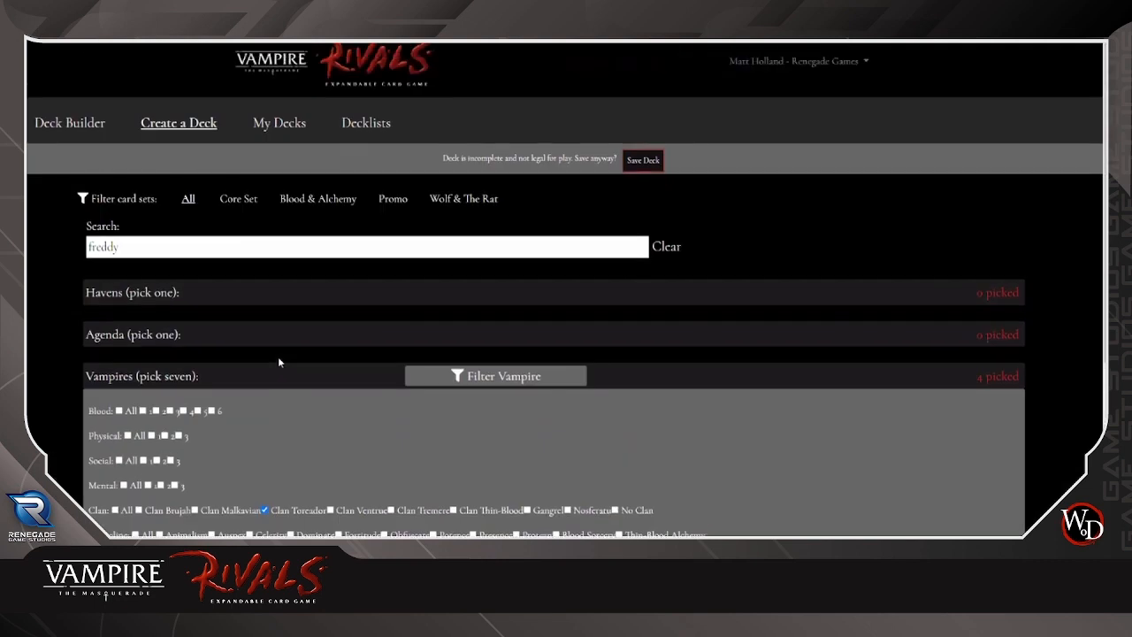
- Search the card lists for "ongoing" and view the details of the Bruno Wagner vampire card
{"action": "left_click_drag", "start_coordinate": [240, 248], "coordinate": [88, 262]}
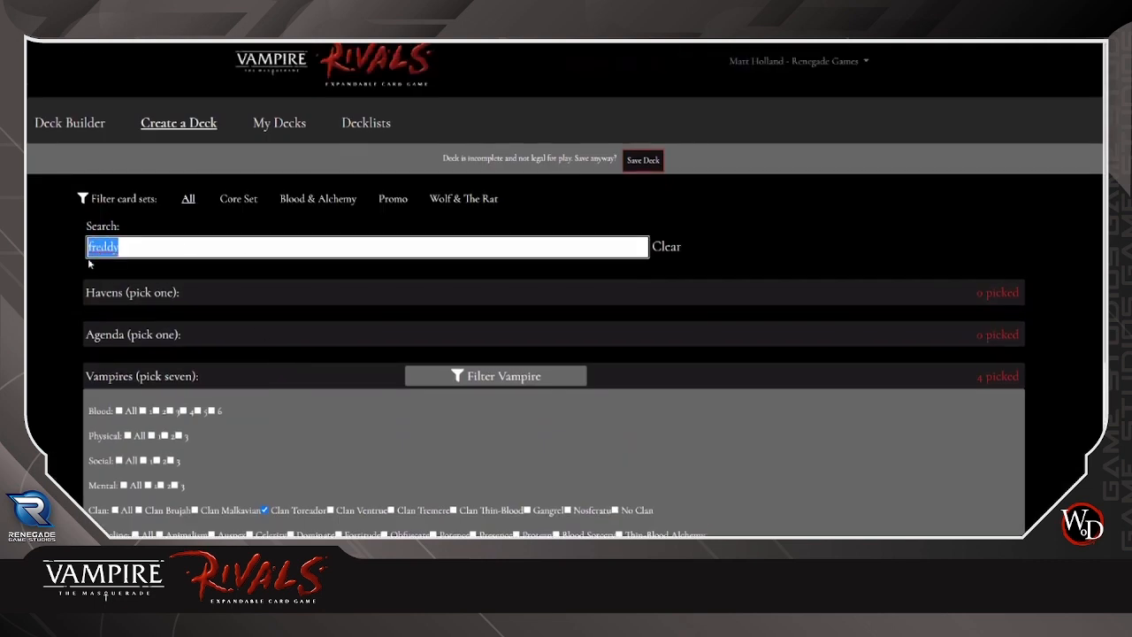
{"action": "type", "text": "ongoing"}
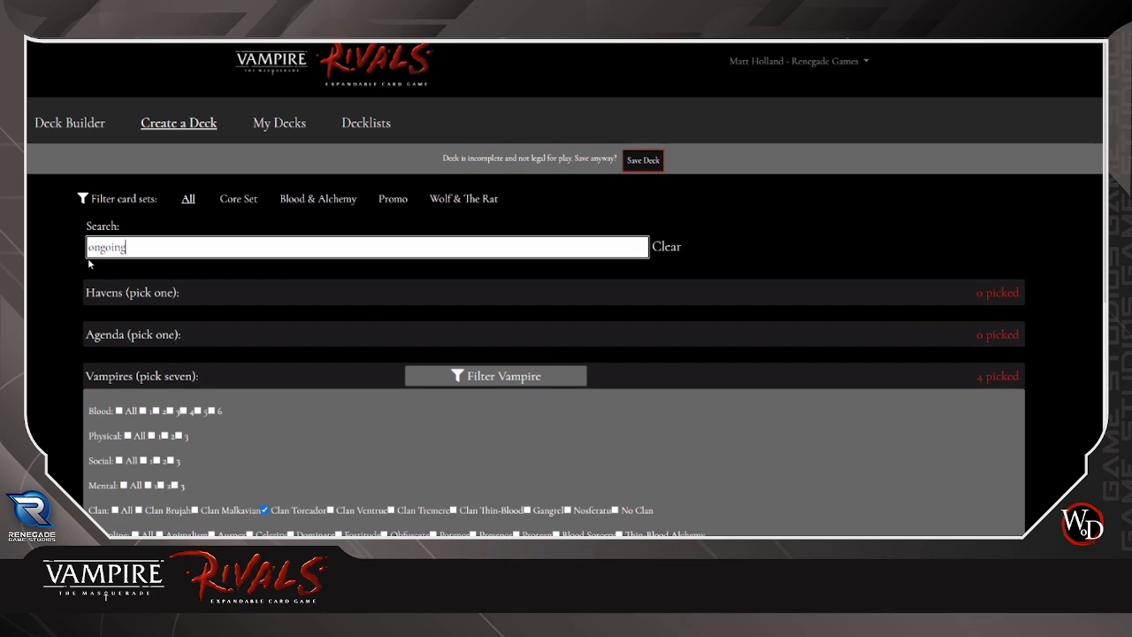
{"action": "scroll", "coordinate": [88, 263], "scroll_direction": "down", "scroll_amount": 3}
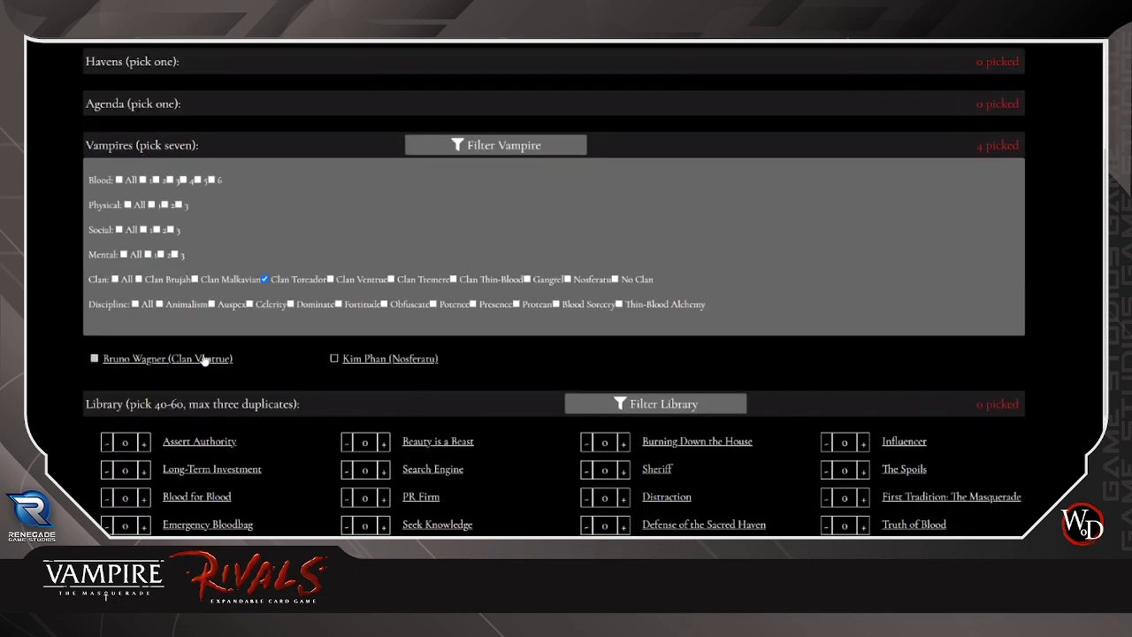
{"action": "left_click", "coordinate": [150, 359]}
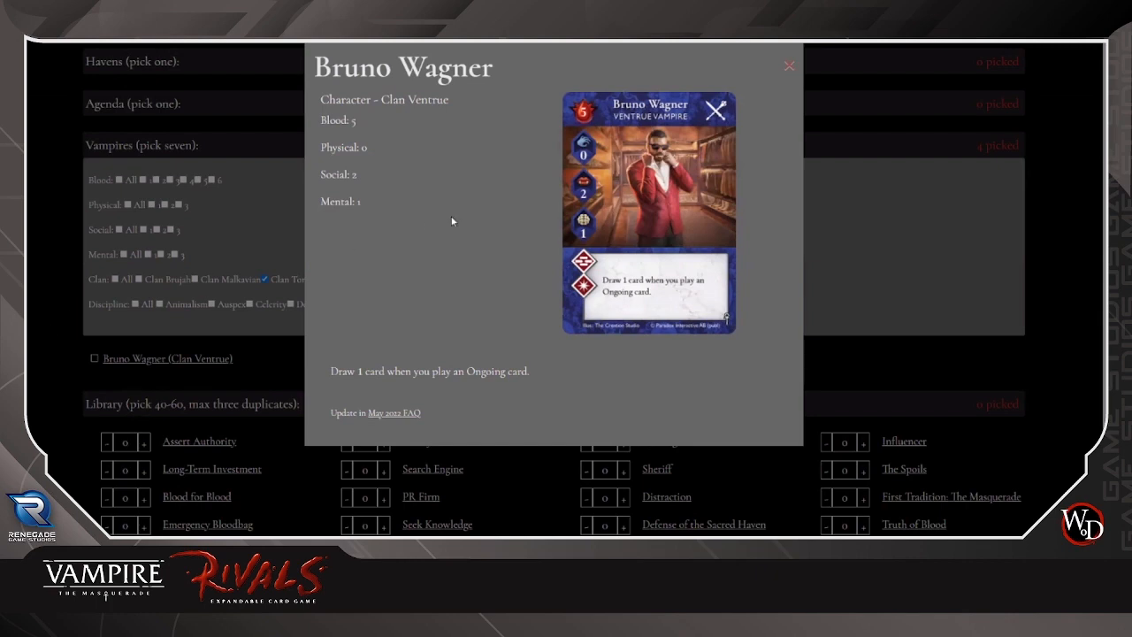
{"action": "left_click", "coordinate": [787, 69]}
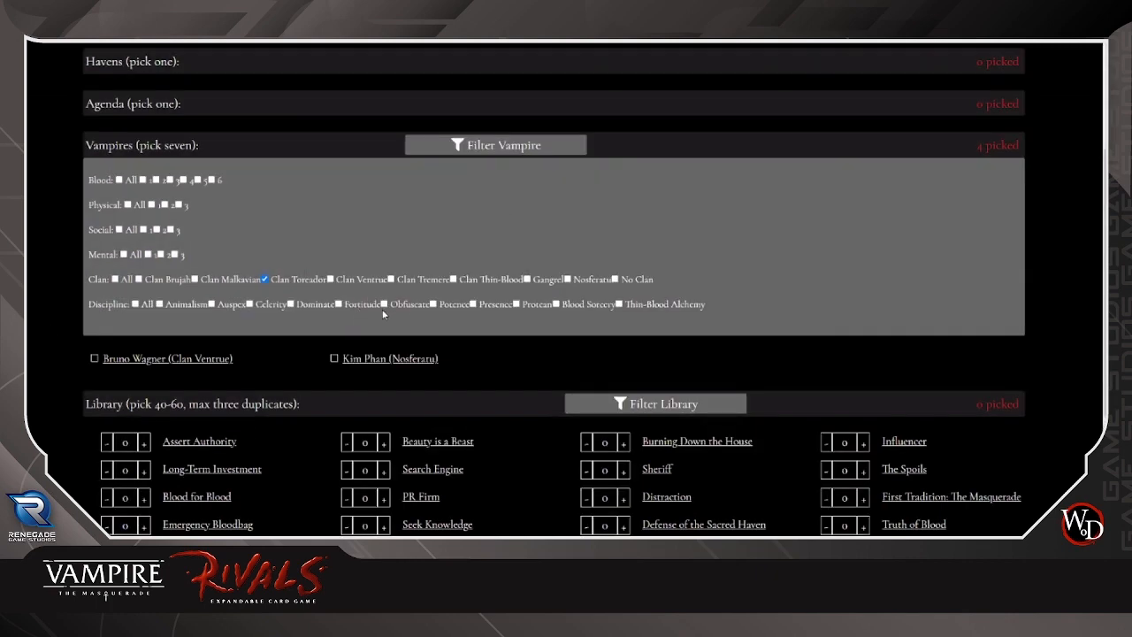
- Add the vampires Kim Phan (Nosferatu) and Bruno Wagner (Clan Ventrue) to the deck
{"action": "scroll", "coordinate": [358, 442], "scroll_direction": "up", "scroll_amount": 1}
{"action": "scroll", "coordinate": [358, 455], "scroll_direction": "up", "scroll_amount": 2}
{"action": "scroll", "coordinate": [309, 416], "scroll_direction": "down", "scroll_amount": 2}
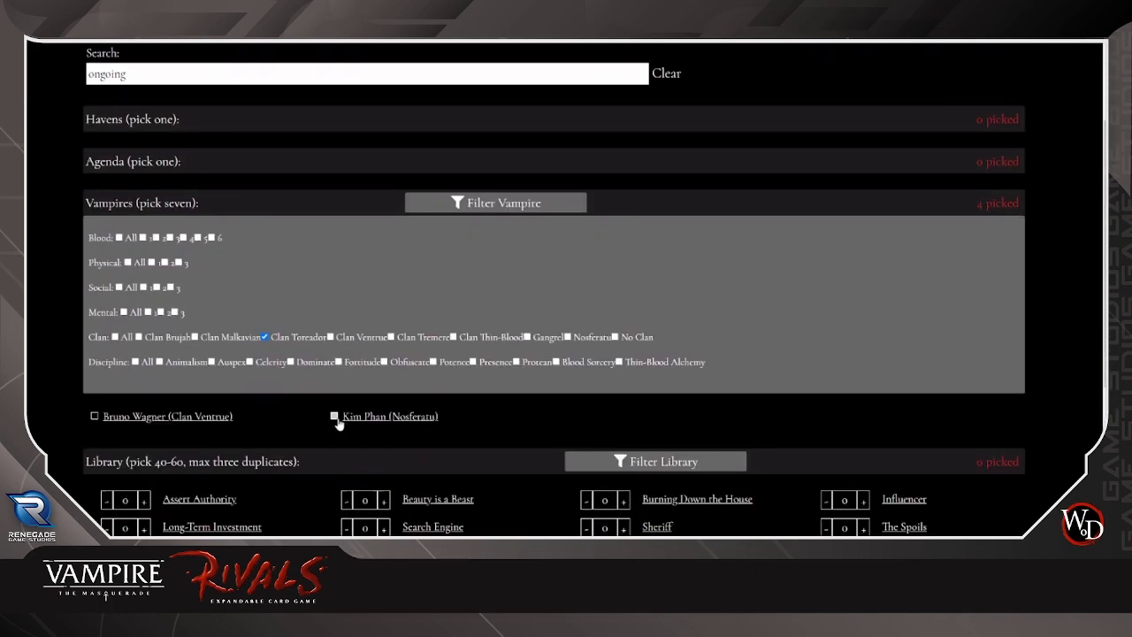
{"action": "left_click", "coordinate": [334, 416]}
{"action": "left_click", "coordinate": [92, 417]}
{"action": "scroll", "coordinate": [566, 245], "scroll_direction": "up", "scroll_amount": 3}
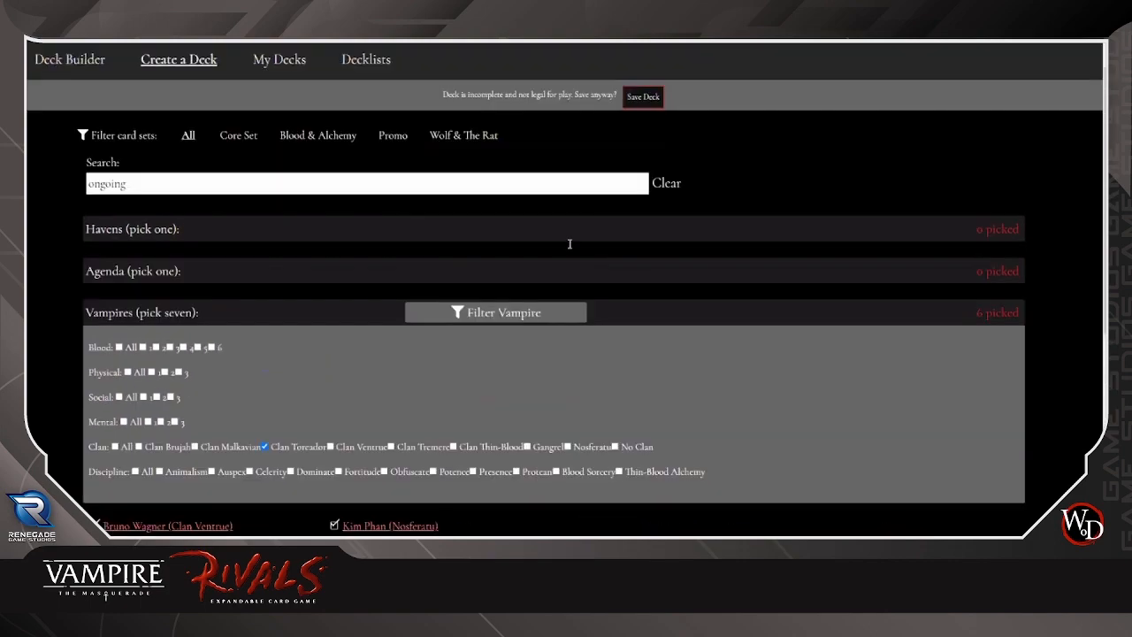
- Clear the card search and add the vampire Brother (Clan Brujah) to the deck
{"action": "left_click", "coordinate": [663, 249]}
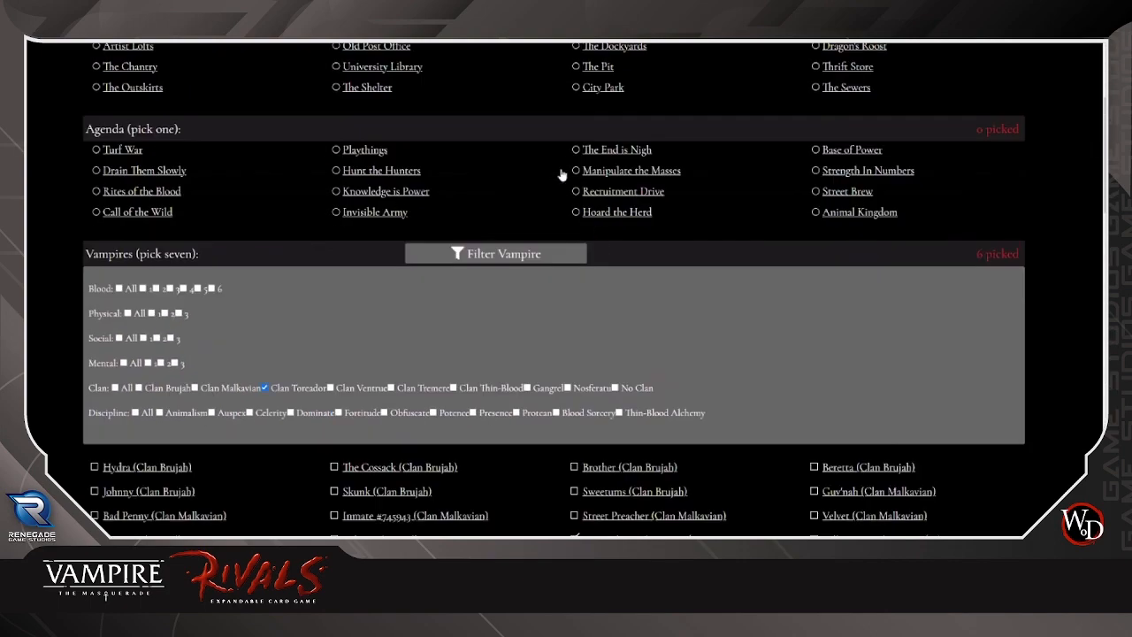
{"action": "scroll", "coordinate": [606, 326], "scroll_direction": "up", "scroll_amount": 2}
{"action": "scroll", "coordinate": [586, 336], "scroll_direction": "down", "scroll_amount": 3}
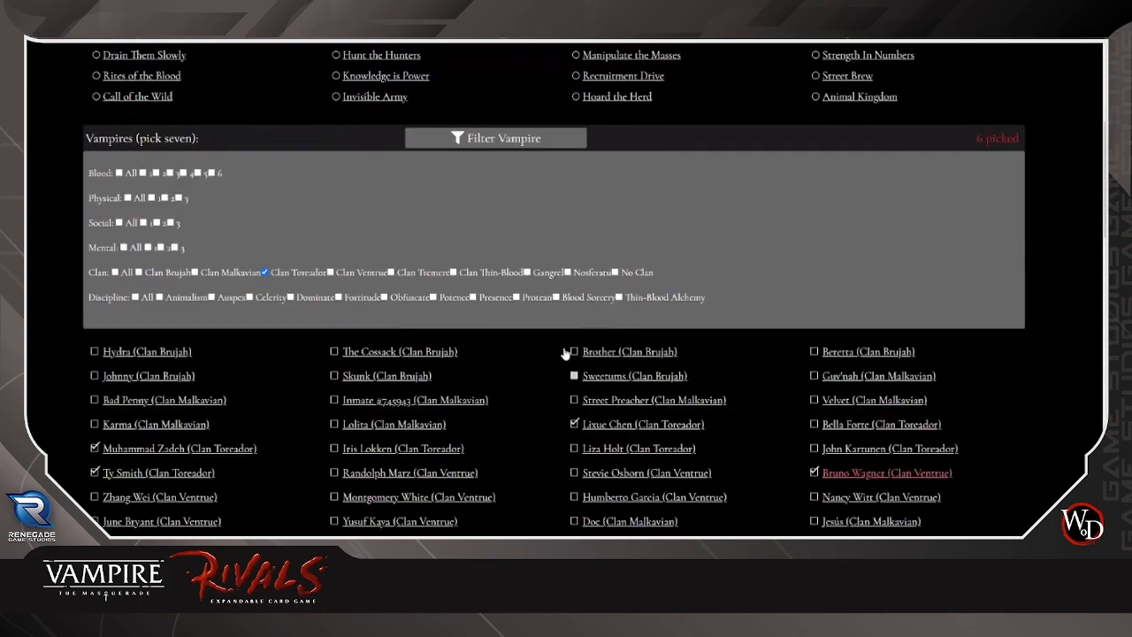
{"action": "left_click", "coordinate": [574, 351]}
- Choose The Penthouse as the deck's haven and Playthings as its agenda
{"action": "scroll", "coordinate": [981, 178], "scroll_direction": "up", "scroll_amount": 2}
{"action": "left_click", "coordinate": [847, 191]}
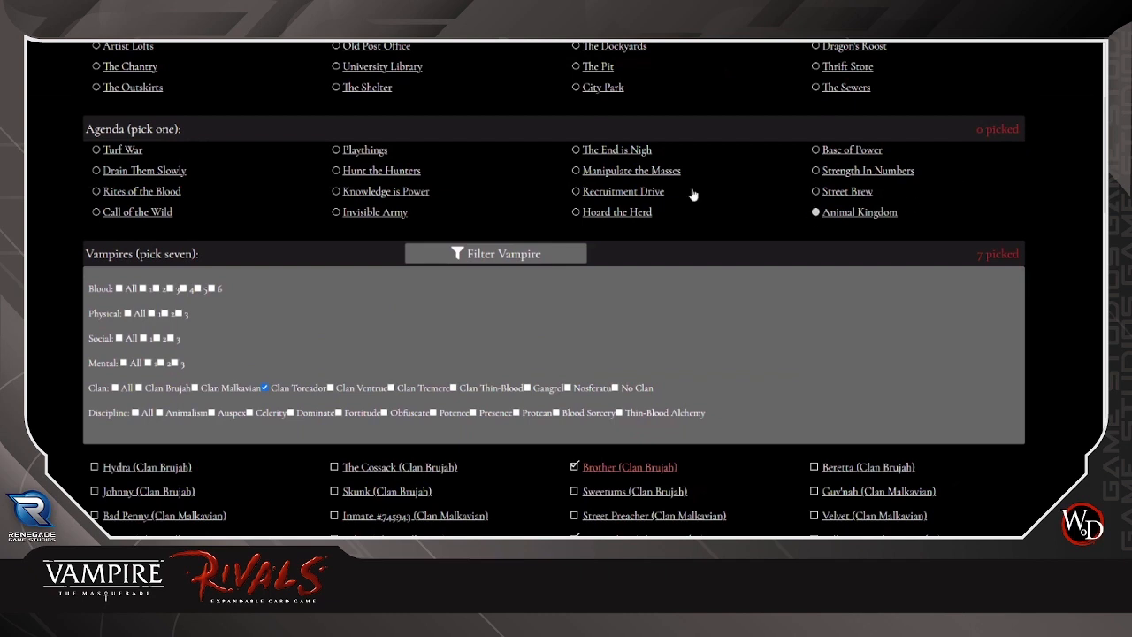
{"action": "scroll", "coordinate": [430, 232], "scroll_direction": "up", "scroll_amount": 1}
{"action": "left_click", "coordinate": [96, 82]}
{"action": "scroll", "coordinate": [177, 96], "scroll_direction": "up", "scroll_amount": 1}
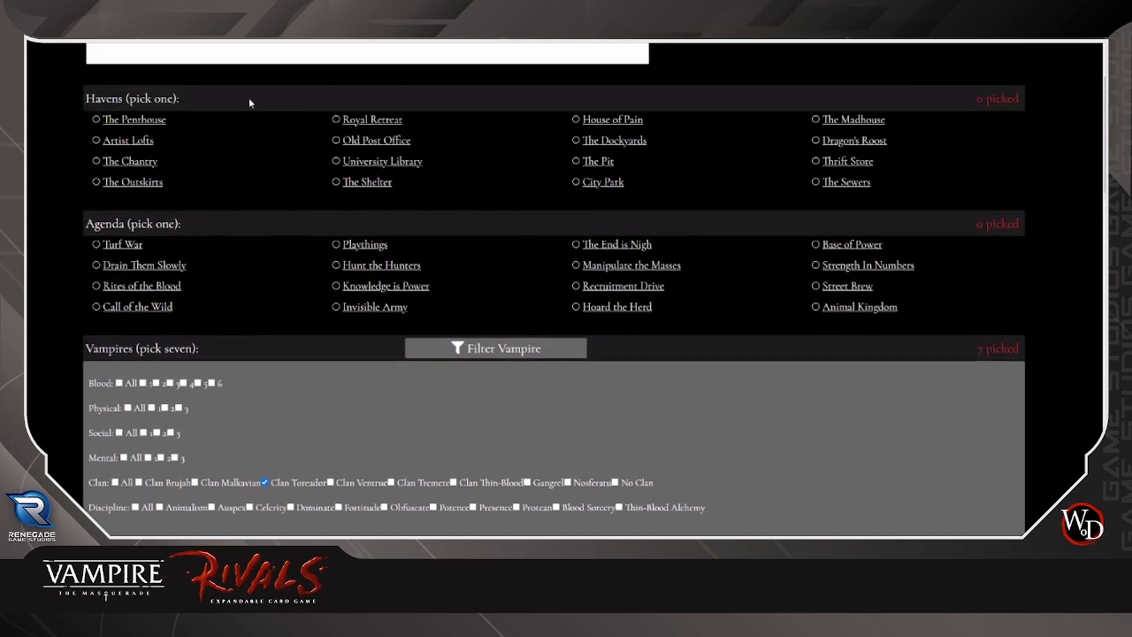
{"action": "left_click", "coordinate": [574, 141]}
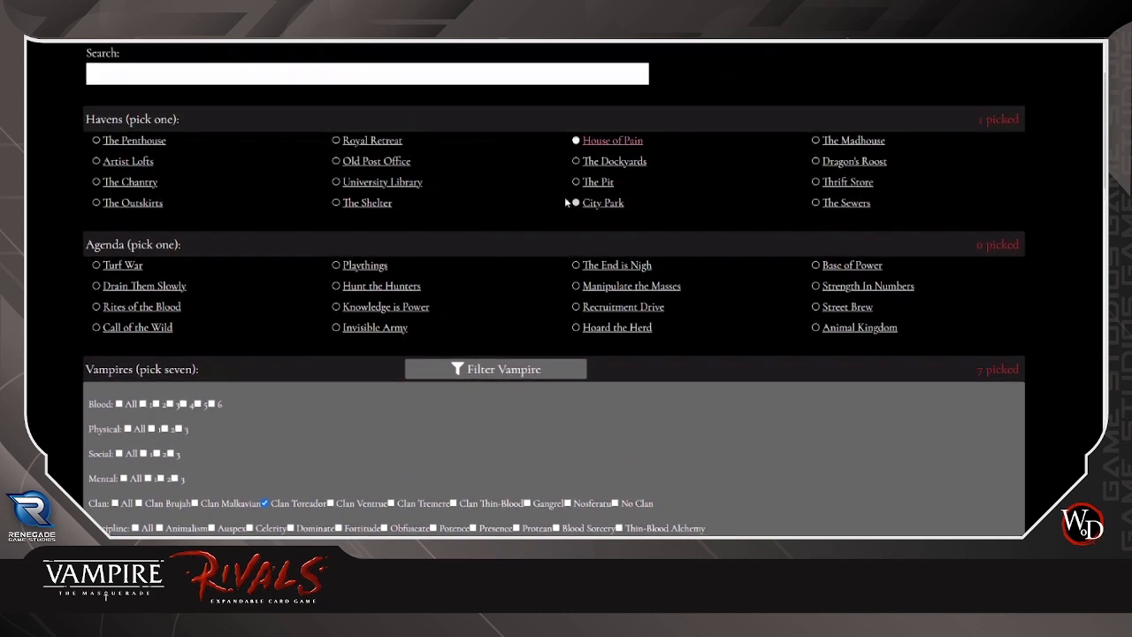
{"action": "left_click", "coordinate": [336, 265]}
{"action": "left_click", "coordinate": [109, 143]}
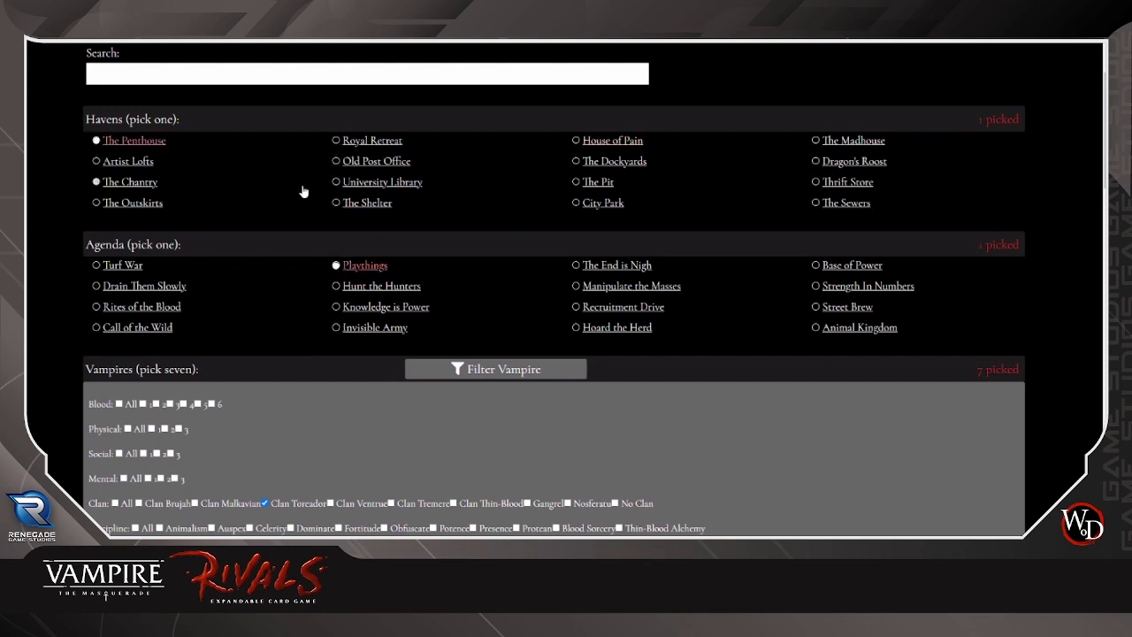
- Hide the filter options of the vampire list
{"action": "scroll", "coordinate": [277, 190], "scroll_direction": "down", "scroll_amount": 3}
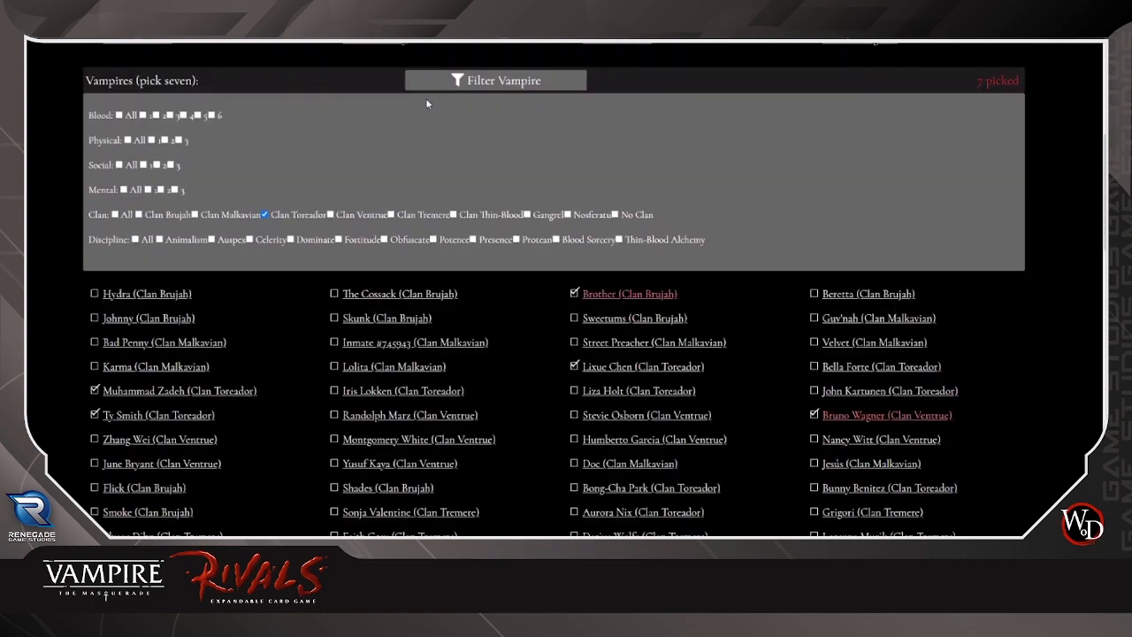
{"action": "left_click", "coordinate": [478, 81]}
- Add one copy of the library card Everything is Connected and remove it again
{"action": "scroll", "coordinate": [376, 223], "scroll_direction": "down", "scroll_amount": 4}
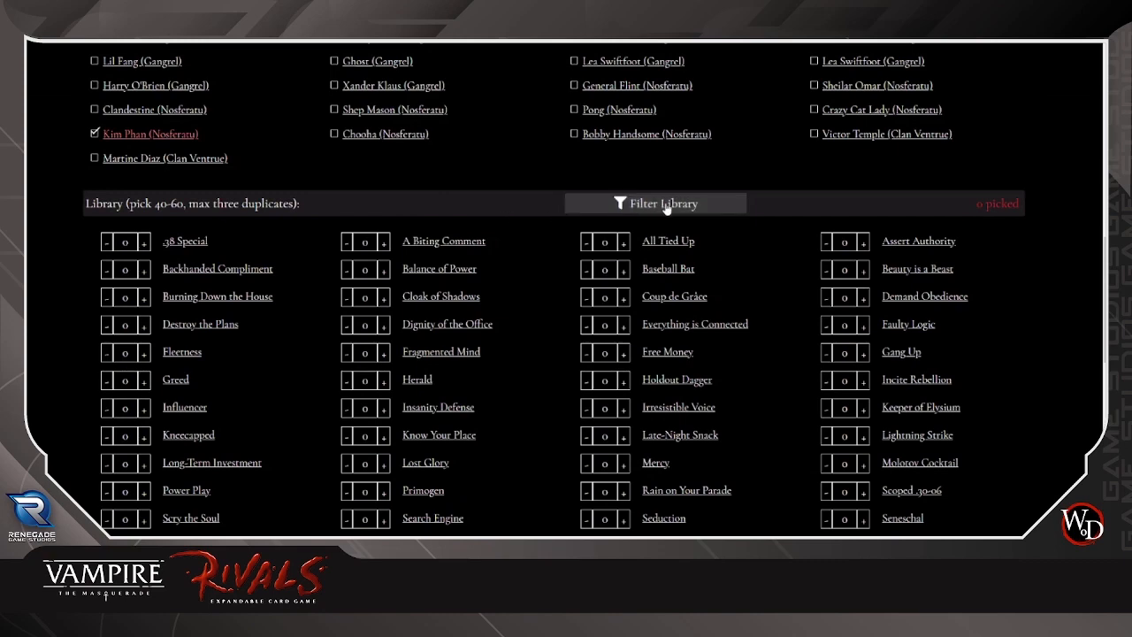
{"action": "scroll", "coordinate": [666, 206], "scroll_direction": "down", "scroll_amount": 1}
{"action": "left_click", "coordinate": [623, 210]}
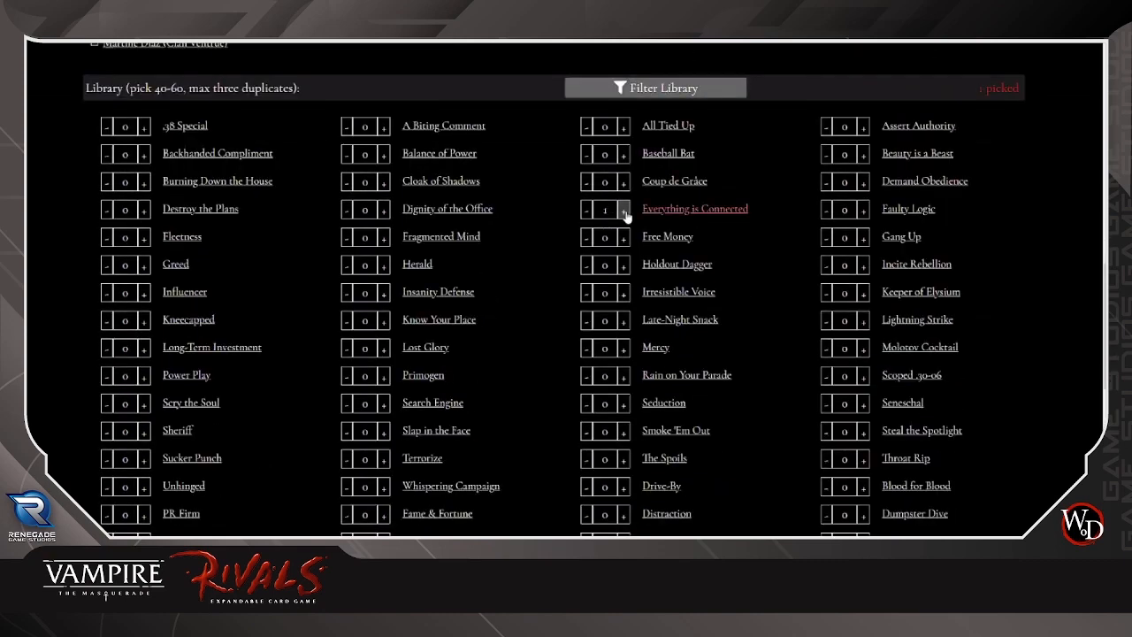
{"action": "left_click", "coordinate": [585, 212]}
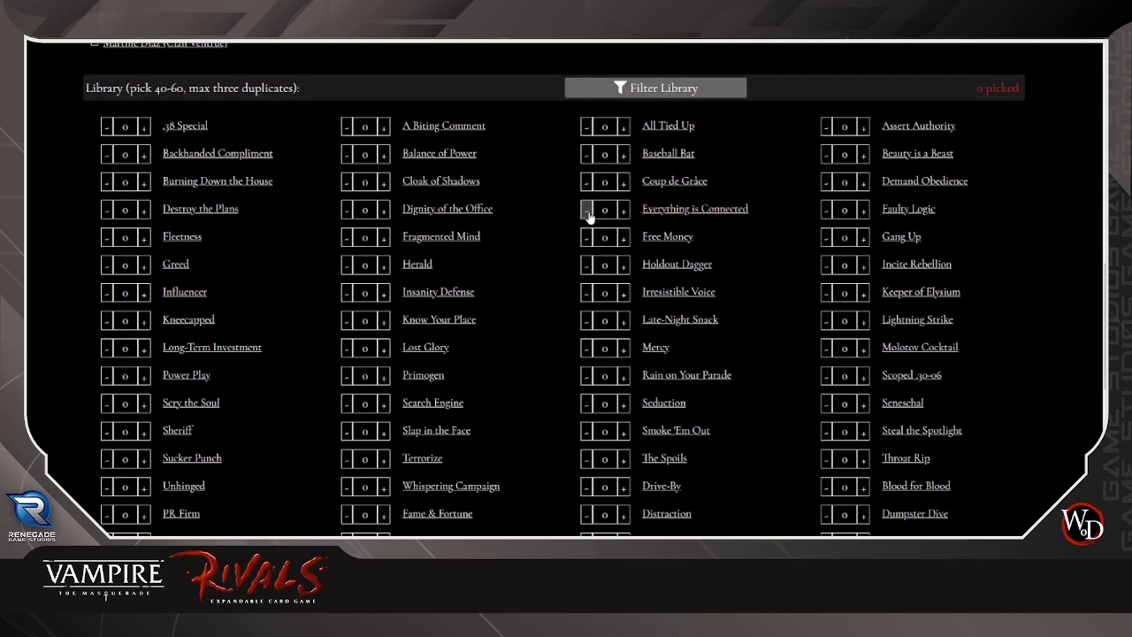
- View the details of the Everything is Connected library card and close them
{"action": "left_click", "coordinate": [691, 238]}
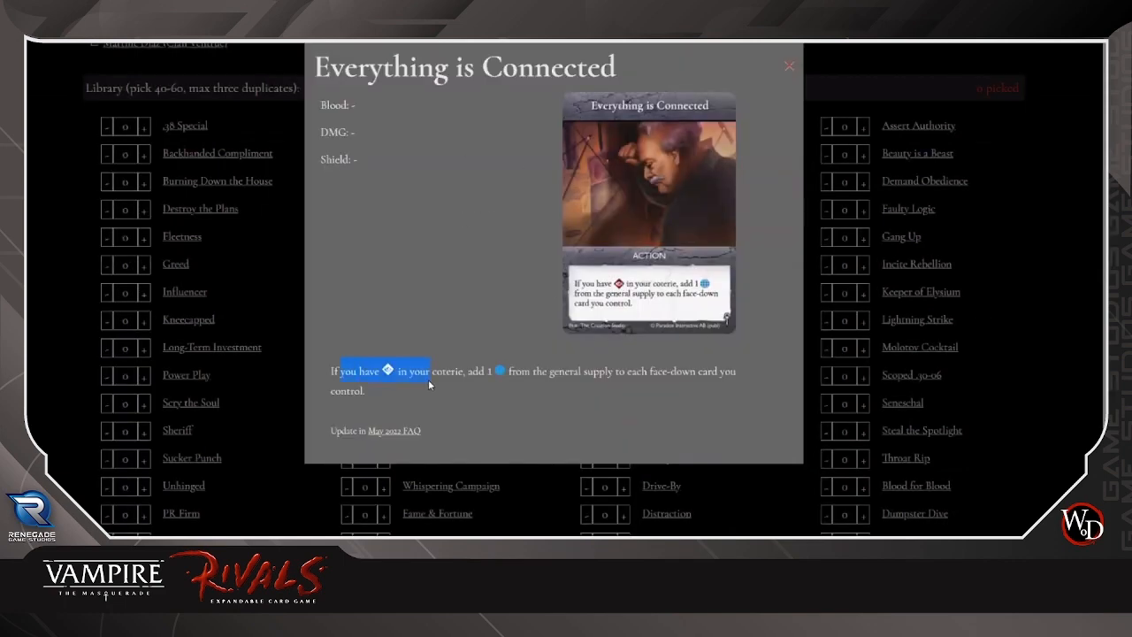
{"action": "left_click", "coordinate": [477, 383]}
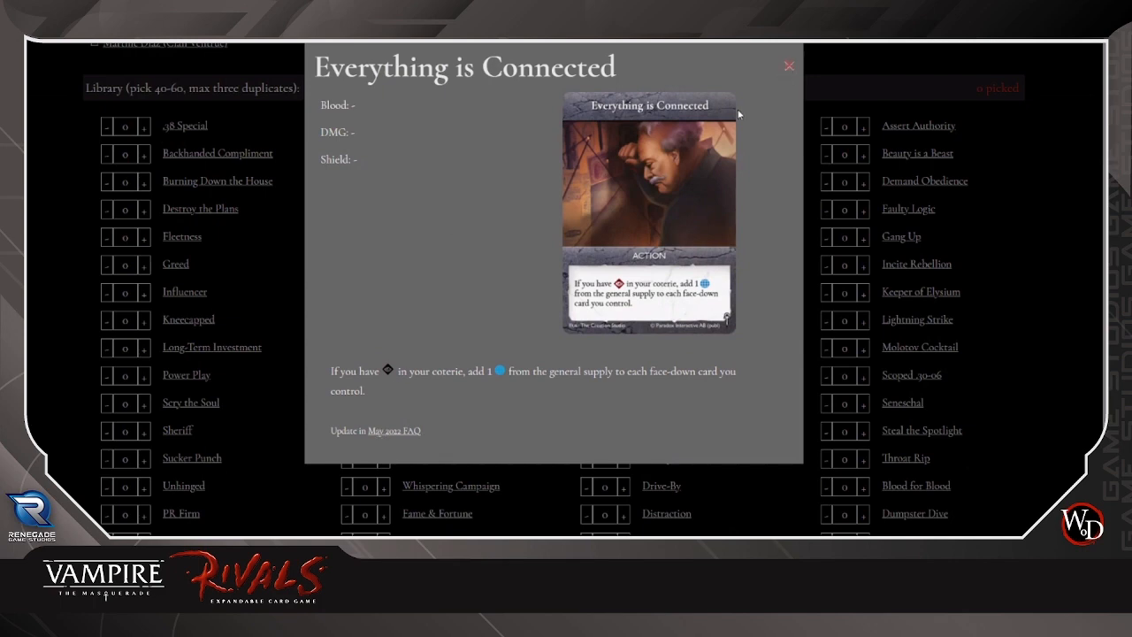
{"action": "left_click", "coordinate": [787, 69]}
- Filter the library to Ongoing cards of Clan Toreador and view the details of Beauty is a Beast
{"action": "left_click", "coordinate": [579, 89]}
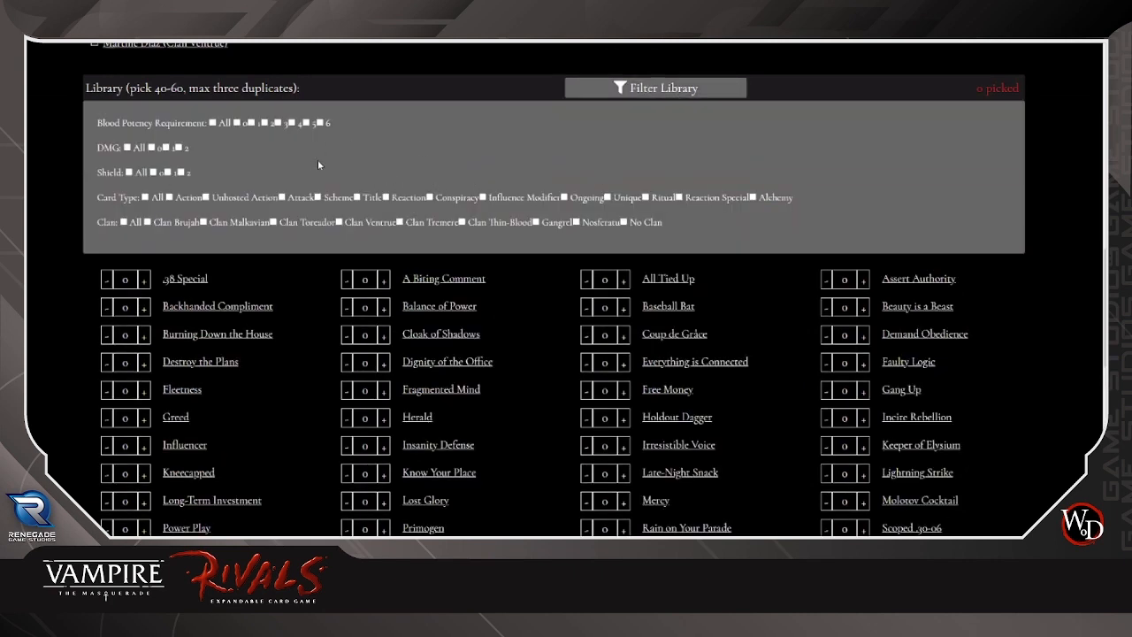
{"action": "left_click", "coordinate": [564, 198]}
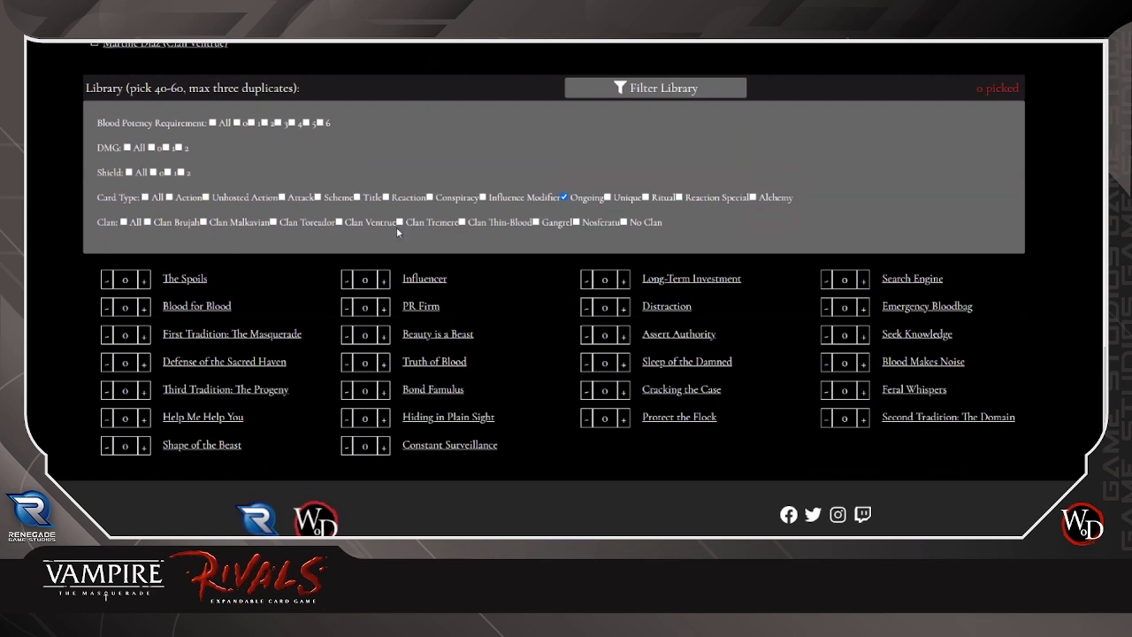
{"action": "left_click", "coordinate": [273, 221]}
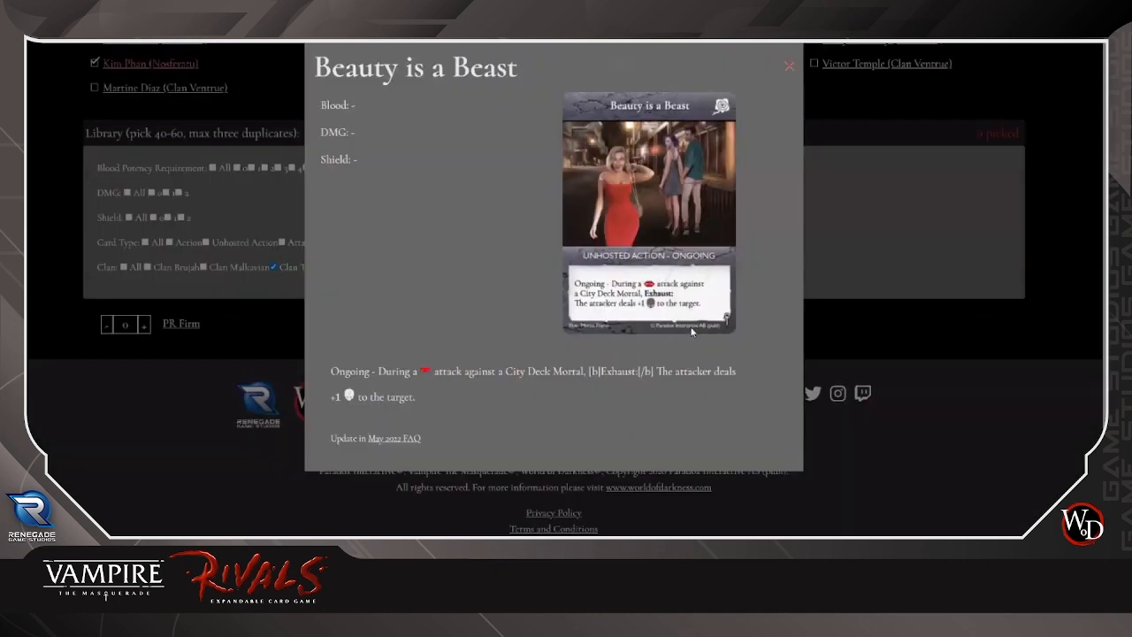
{"action": "left_click", "coordinate": [787, 67]}
- Include Clan Ventrue in the library filter and take it out again
{"action": "left_click", "coordinate": [339, 267]}
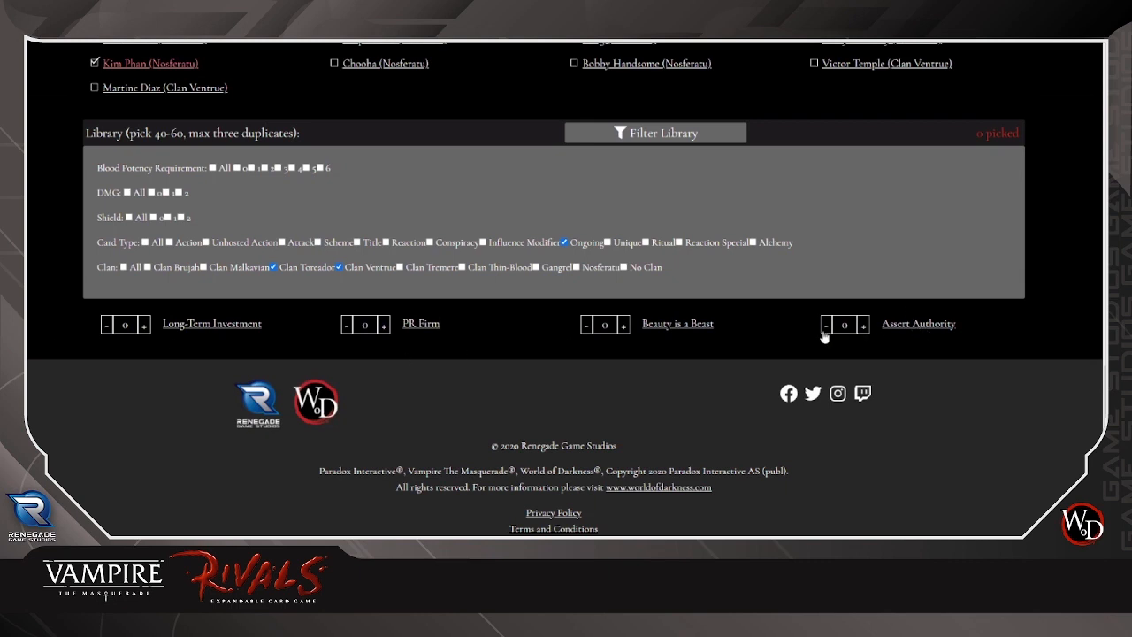
{"action": "left_click", "coordinate": [338, 267]}
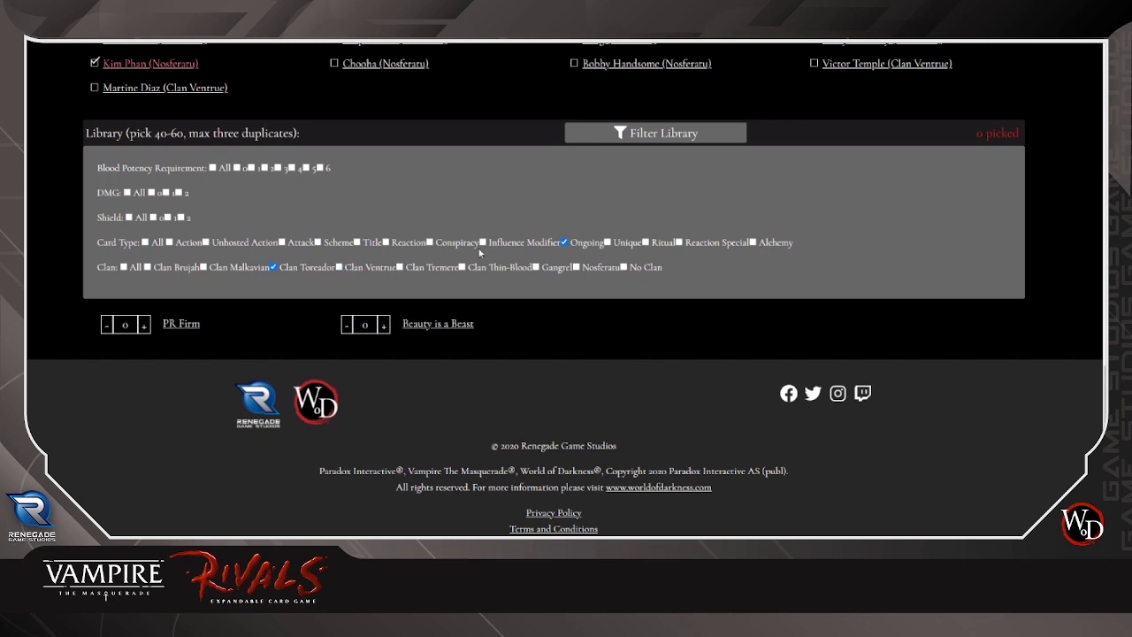
- Remove the Ongoing and Clan Toreador filters from the library and filter it to No Clan cards instead
{"action": "left_click", "coordinate": [564, 242]}
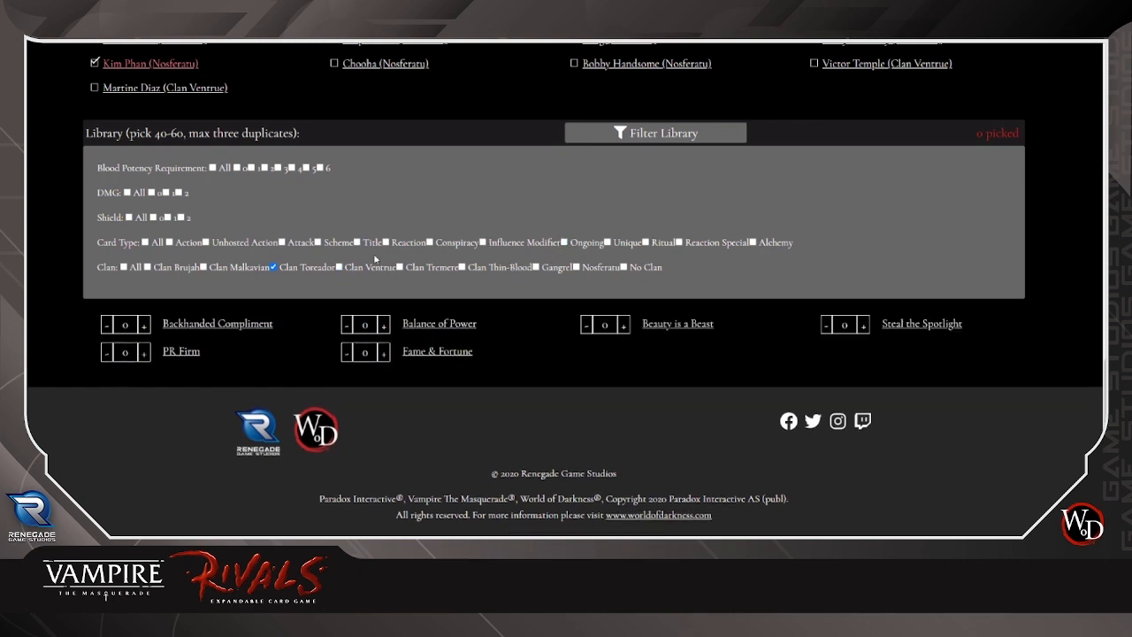
{"action": "left_click", "coordinate": [623, 267]}
{"action": "left_click", "coordinate": [273, 267]}
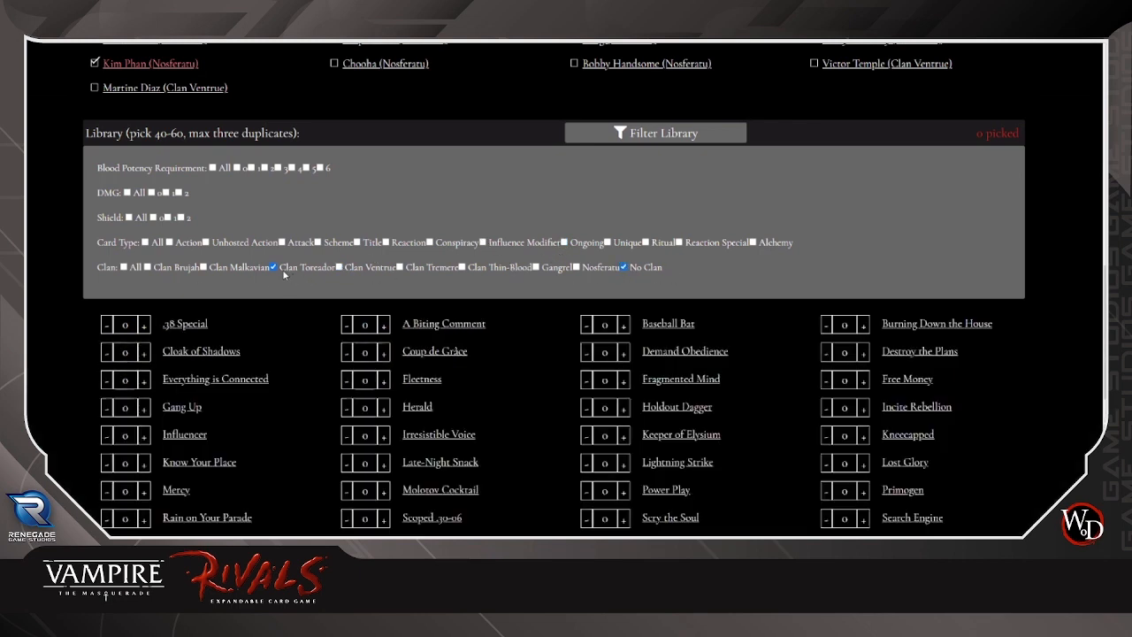
- Add two copies of .38 Special, one Herald, two Power Play and two Holdout Dagger to the deck's library
{"action": "scroll", "coordinate": [273, 306], "scroll_direction": "down", "scroll_amount": 4}
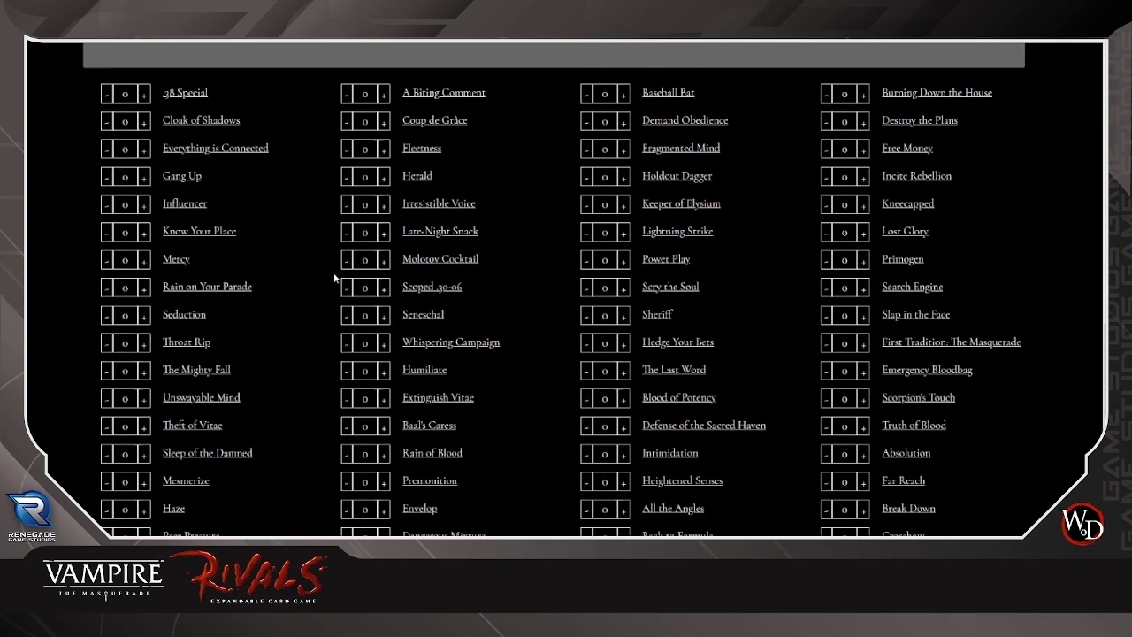
{"action": "scroll", "coordinate": [495, 212], "scroll_direction": "up", "scroll_amount": 3}
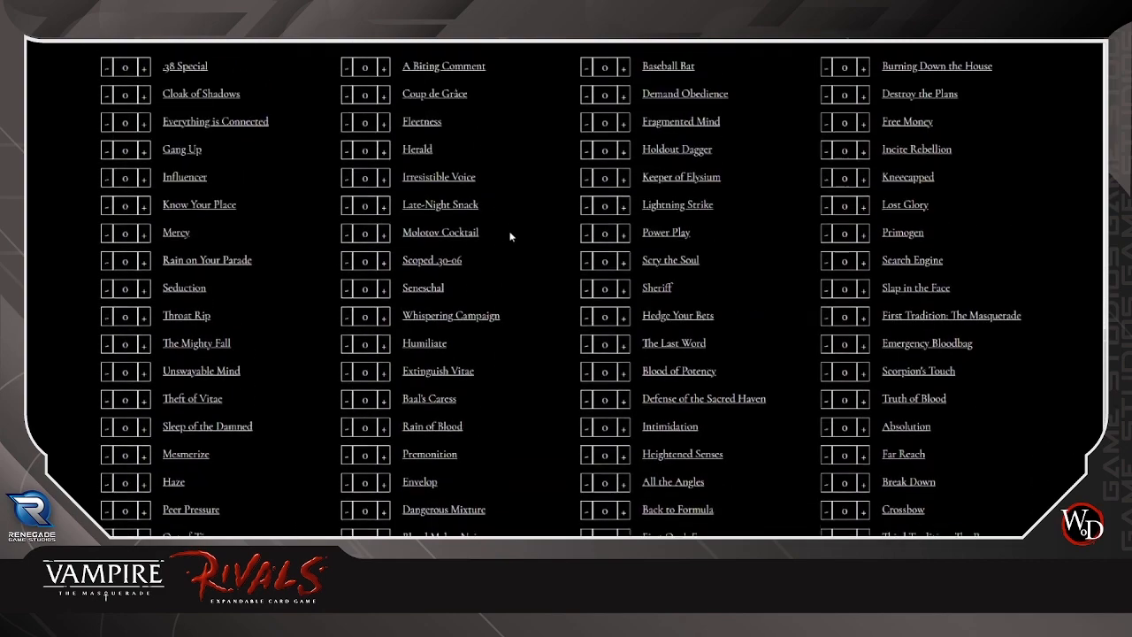
{"action": "scroll", "coordinate": [392, 230], "scroll_direction": "up", "scroll_amount": 1}
{"action": "scroll", "coordinate": [288, 260], "scroll_direction": "down", "scroll_amount": 3}
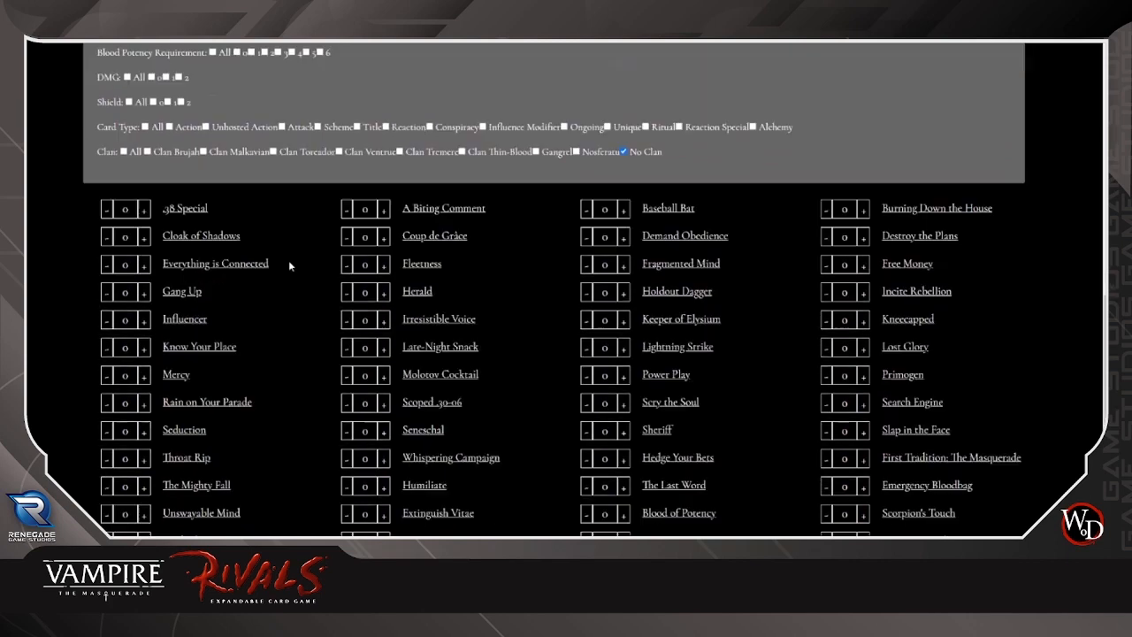
{"action": "scroll", "coordinate": [194, 201], "scroll_direction": "up", "scroll_amount": 1}
{"action": "left_click", "coordinate": [144, 152]}
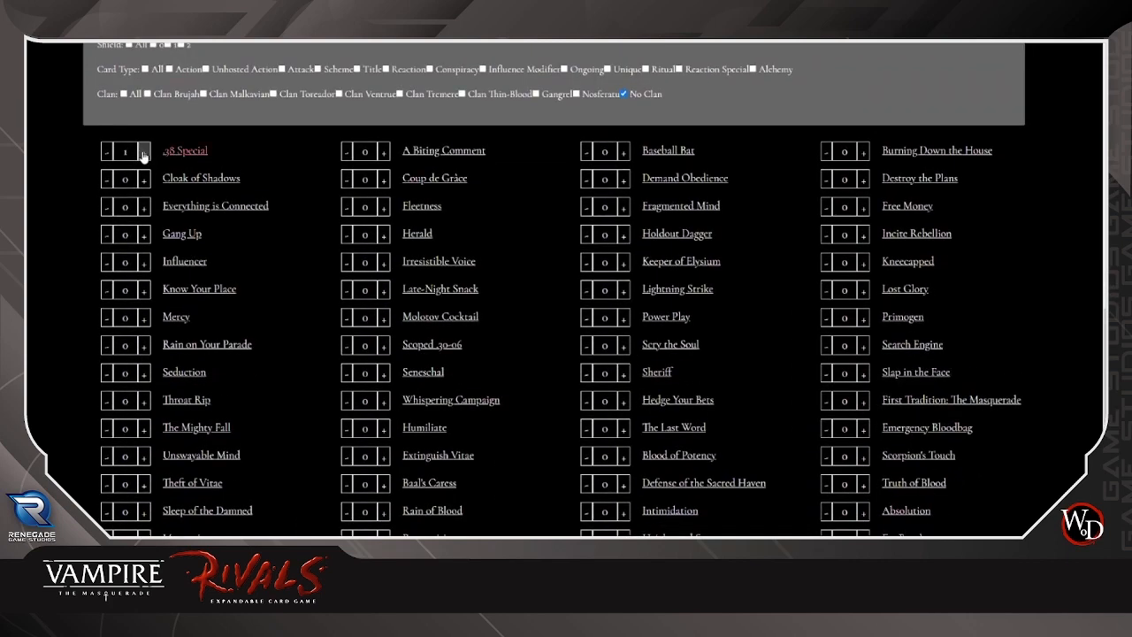
{"action": "left_click", "coordinate": [144, 152]}
{"action": "left_click", "coordinate": [382, 234]}
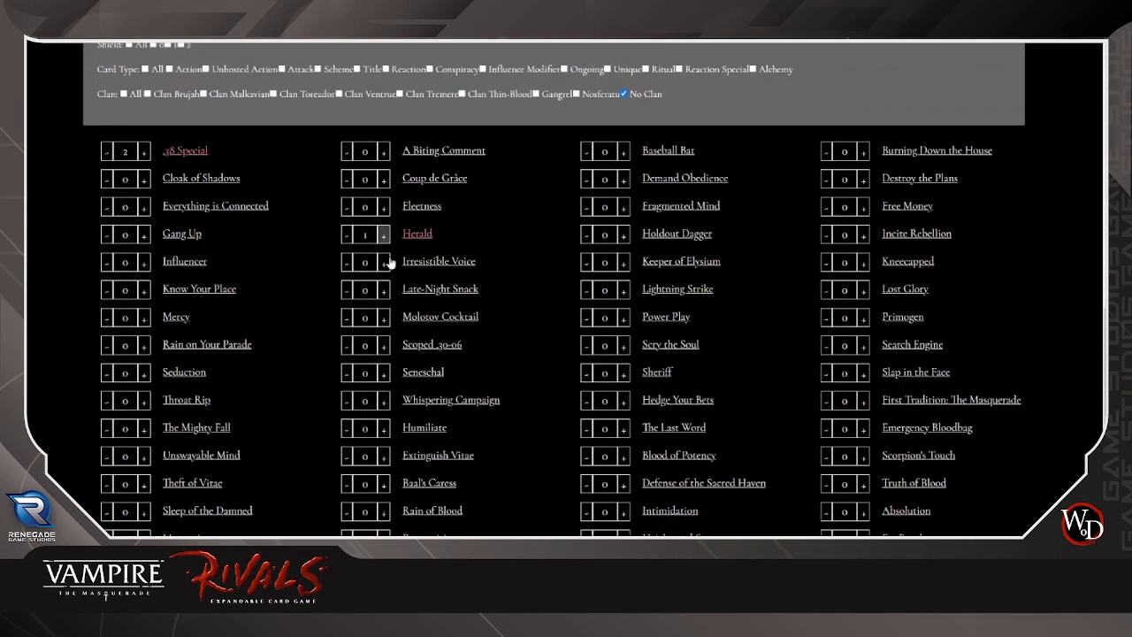
{"action": "left_click", "coordinate": [623, 318]}
{"action": "left_click", "coordinate": [623, 318]}
{"action": "left_click", "coordinate": [624, 234]}
{"action": "left_click", "coordinate": [623, 234]}
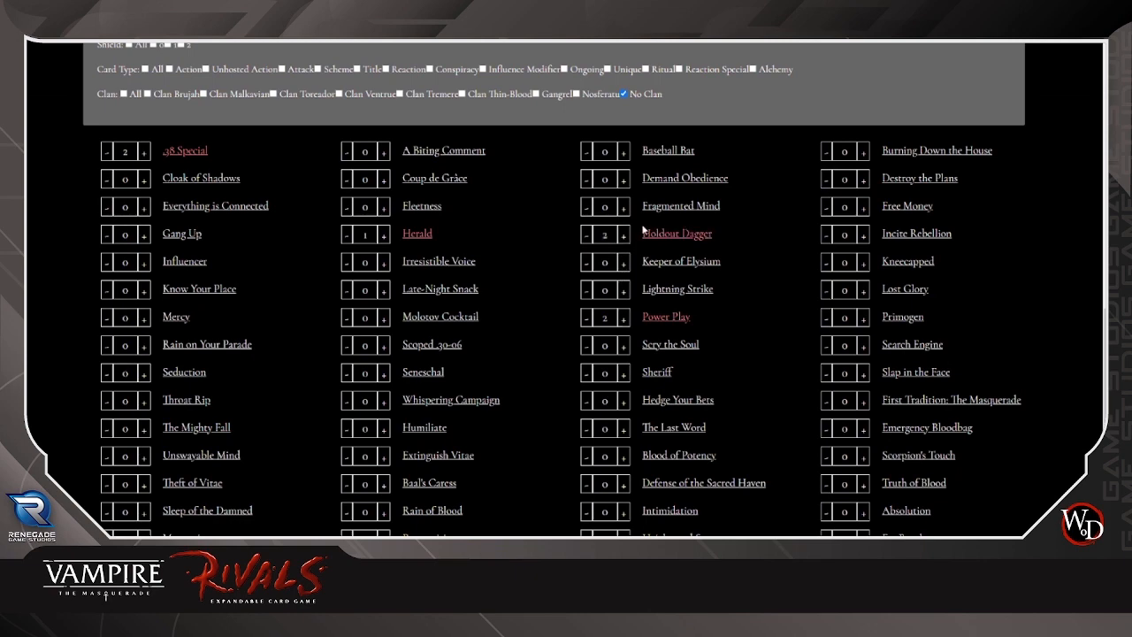
{"action": "scroll", "coordinate": [729, 259], "scroll_direction": "up", "scroll_amount": 3}
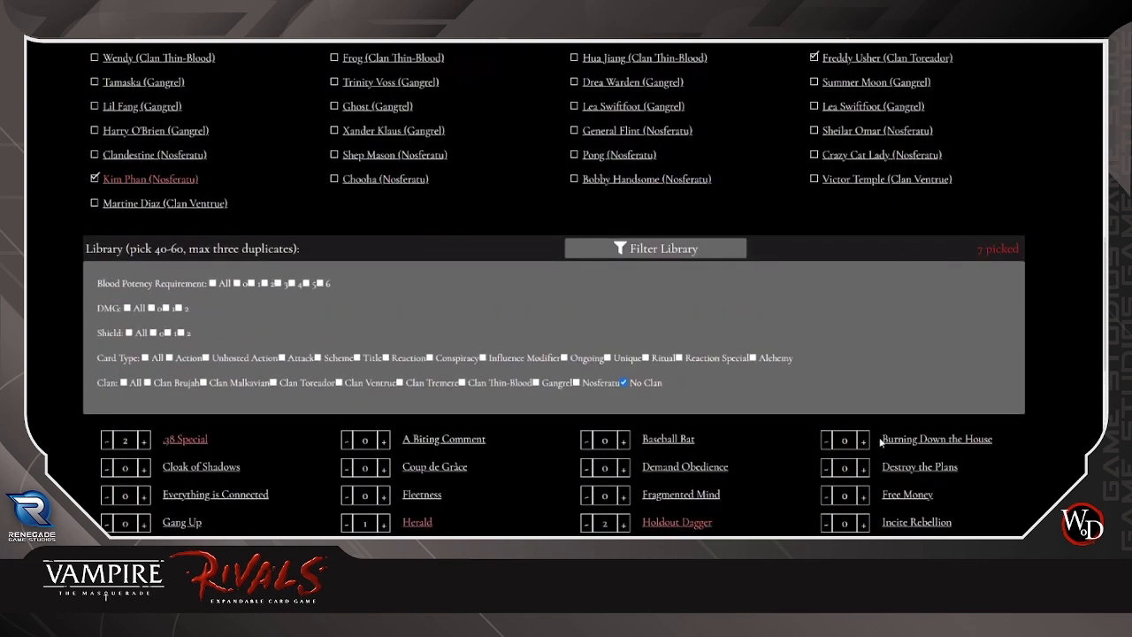
- Add two copies each of Burning Down the House, Incite Rebellion and Slap in the Face to the library
{"action": "left_click", "coordinate": [863, 440]}
{"action": "left_click", "coordinate": [863, 440]}
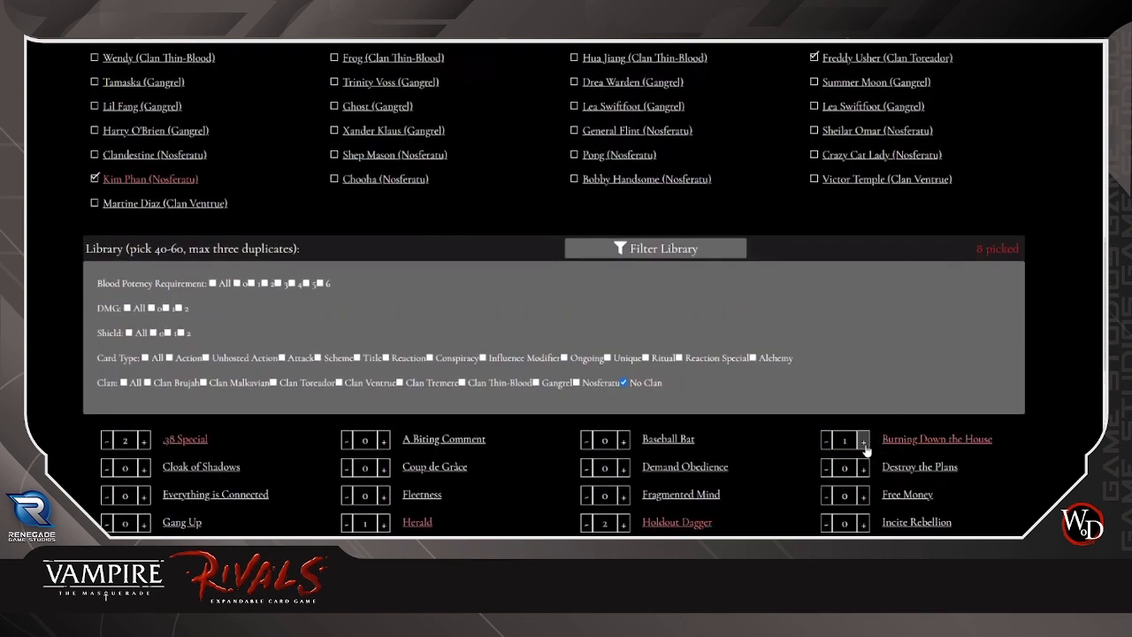
{"action": "left_click", "coordinate": [863, 524]}
{"action": "scroll", "coordinate": [869, 529], "scroll_direction": "down", "scroll_amount": 2}
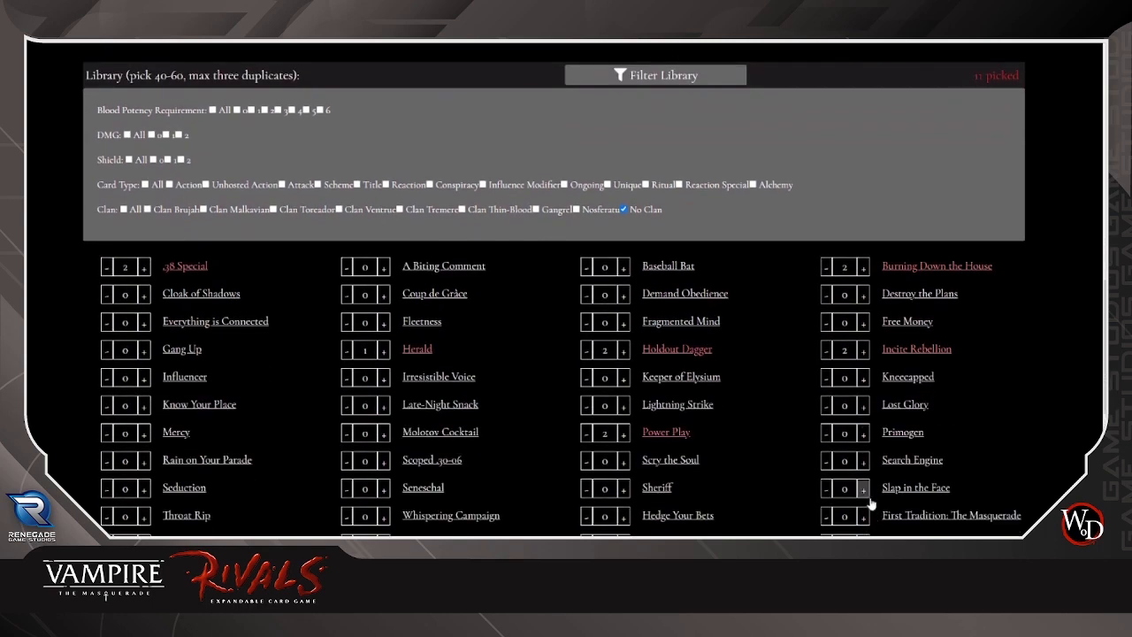
{"action": "left_click", "coordinate": [864, 490]}
{"action": "scroll", "coordinate": [863, 513], "scroll_direction": "down", "scroll_amount": 2}
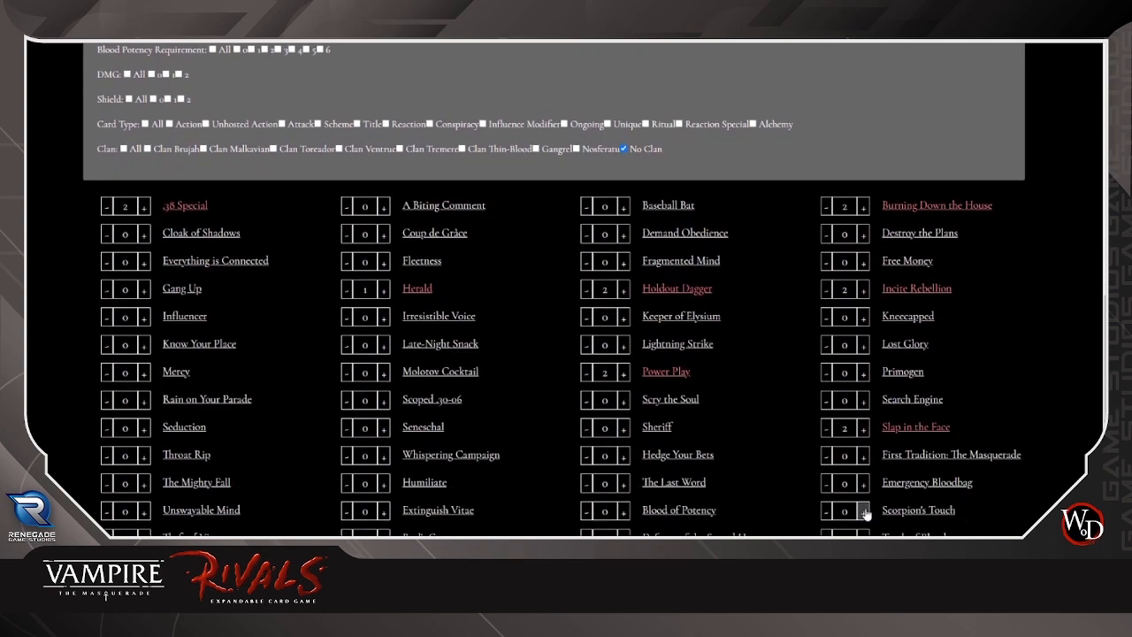
- Add two copies each of Absolution and Blood of Potency to the library
{"action": "left_click", "coordinate": [862, 511]}
{"action": "left_click", "coordinate": [863, 511]}
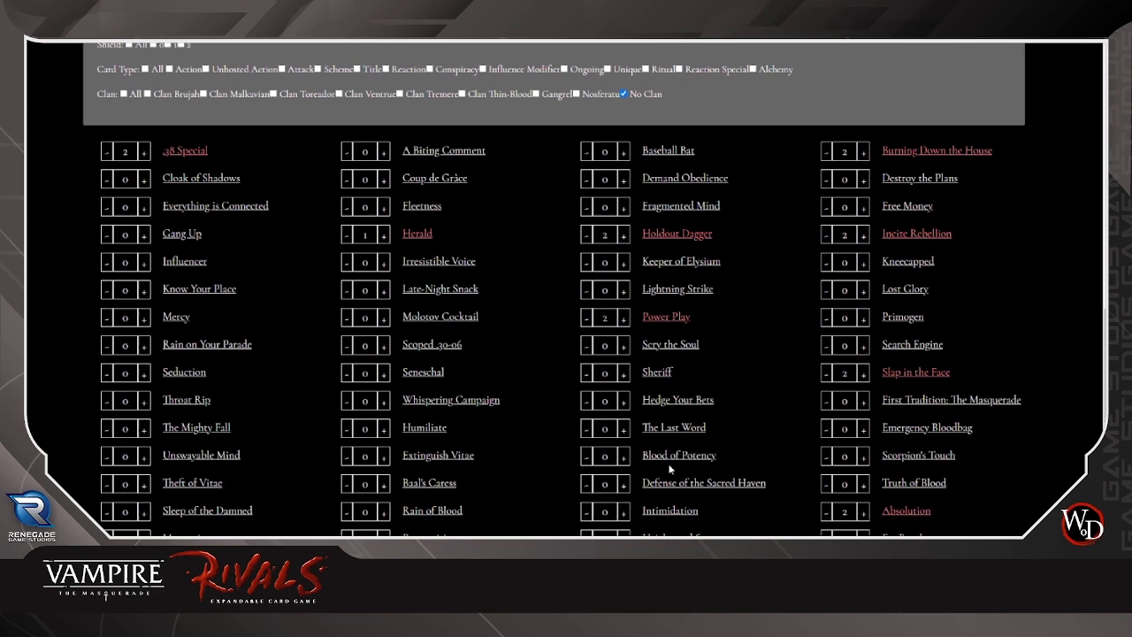
{"action": "double_click", "coordinate": [625, 456]}
{"action": "scroll", "coordinate": [624, 456], "scroll_direction": "up", "scroll_amount": 2}
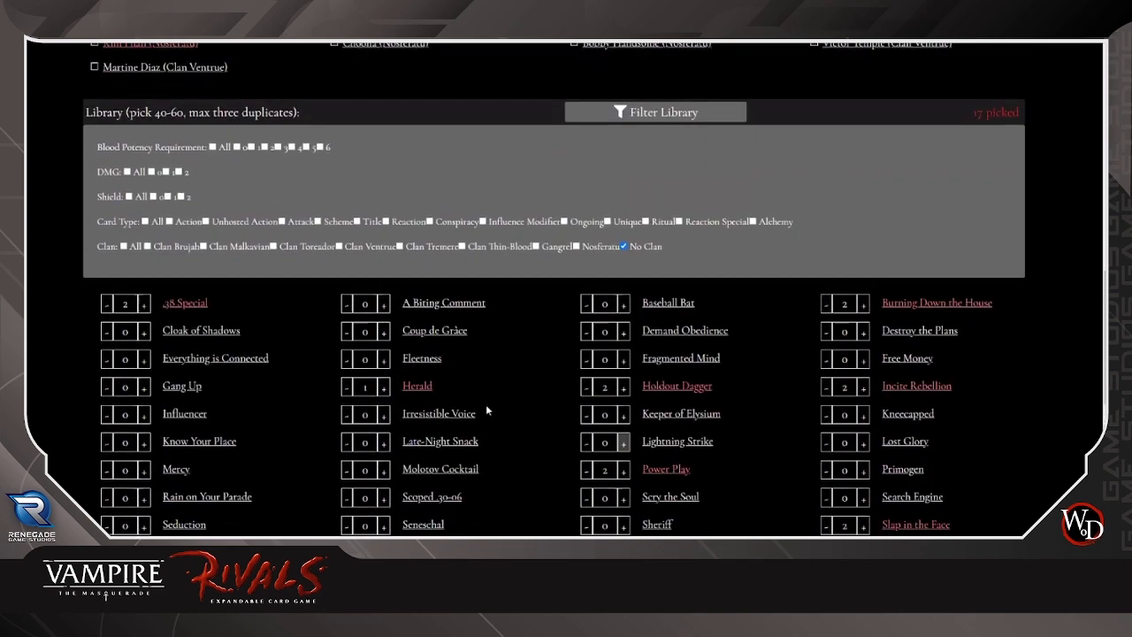
- Add two copies of Scoped .30-06 and three each of Molotov Cocktail, Late-Night Snack and Irresistible Voice to the library
{"action": "double_click", "coordinate": [386, 460]}
{"action": "triple_click", "coordinate": [383, 433]}
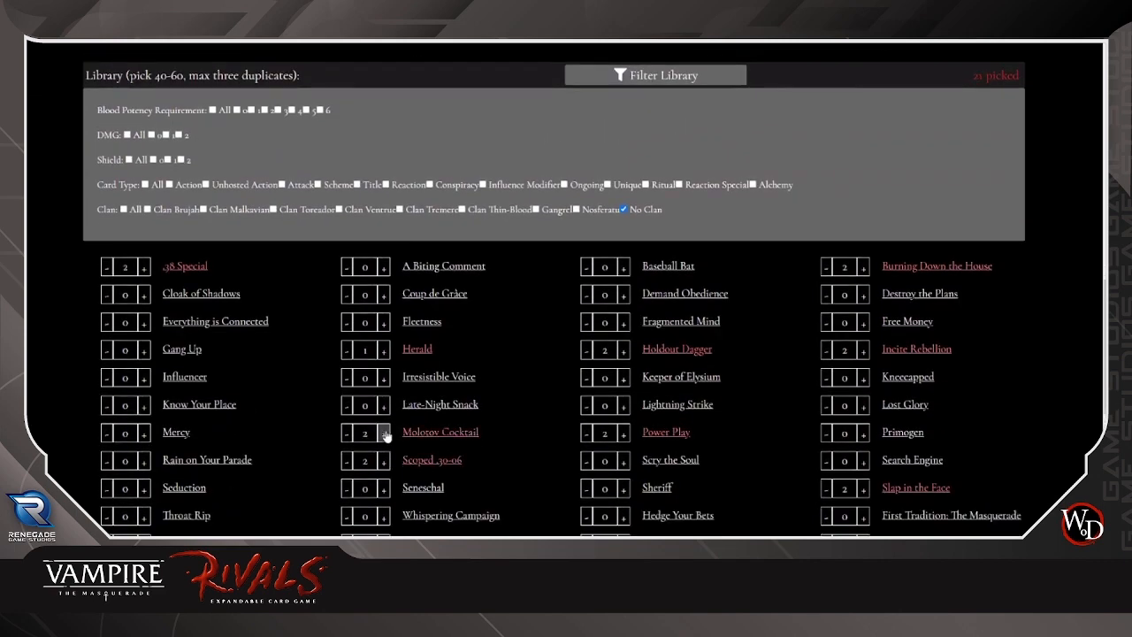
{"action": "triple_click", "coordinate": [384, 405]}
{"action": "triple_click", "coordinate": [384, 378]}
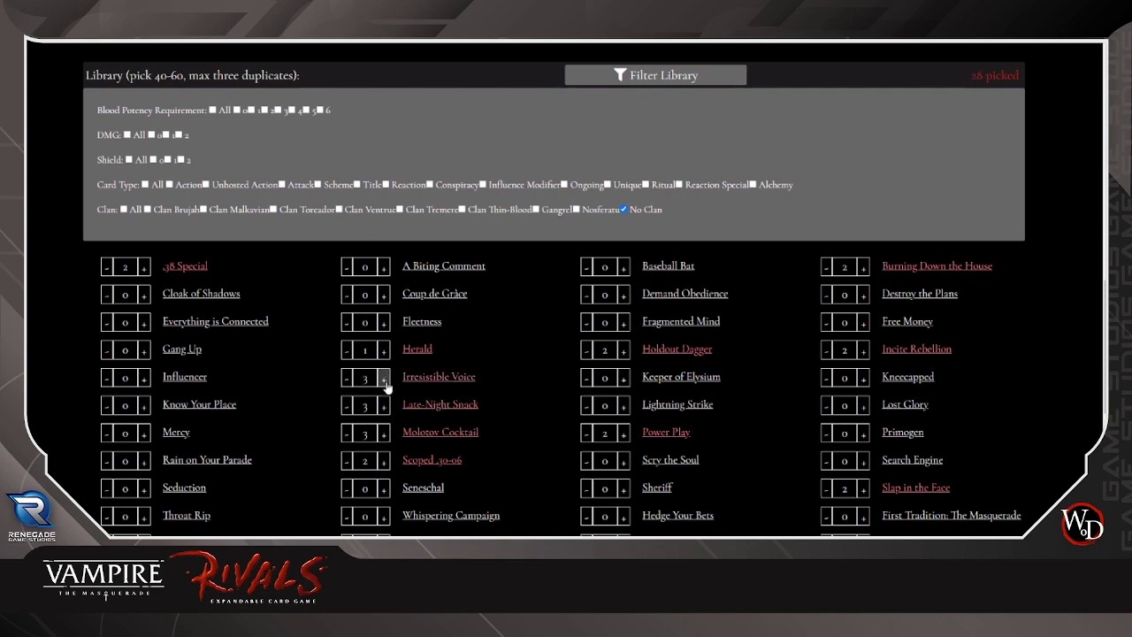
- Add three copies each of Throat Rip, Theft of Vitae, Sleep of the Damned and Primogen to the library
{"action": "scroll", "coordinate": [383, 378], "scroll_direction": "up", "scroll_amount": 2}
{"action": "scroll", "coordinate": [265, 451], "scroll_direction": "down", "scroll_amount": 3}
{"action": "triple_click", "coordinate": [143, 457]}
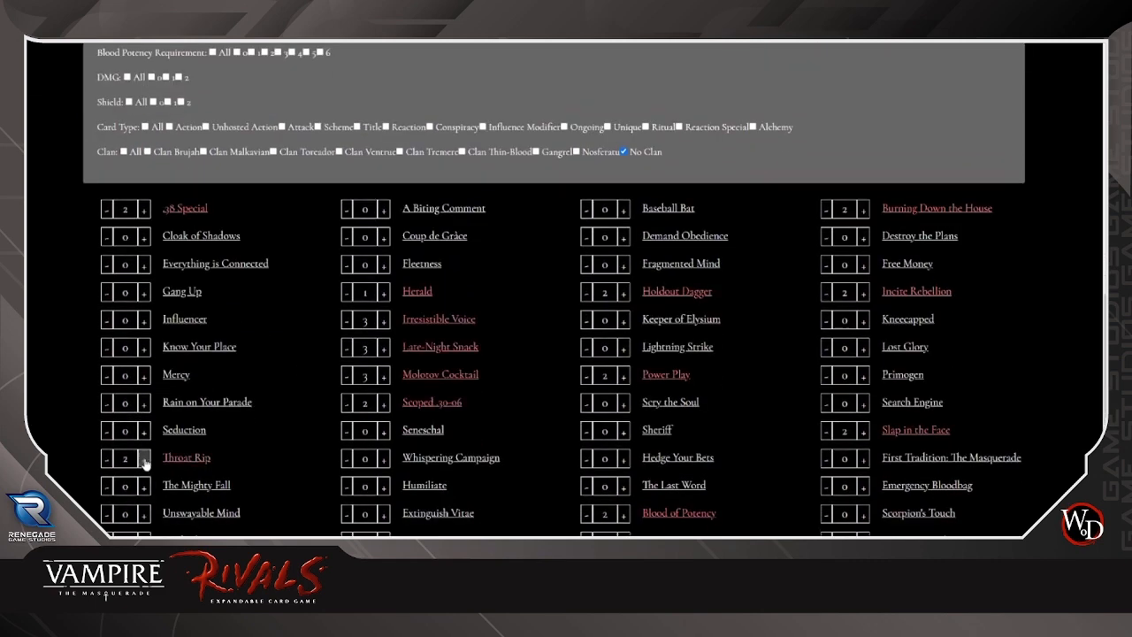
{"action": "scroll", "coordinate": [144, 512], "scroll_direction": "down", "scroll_amount": 1}
{"action": "left_click", "coordinate": [142, 485]}
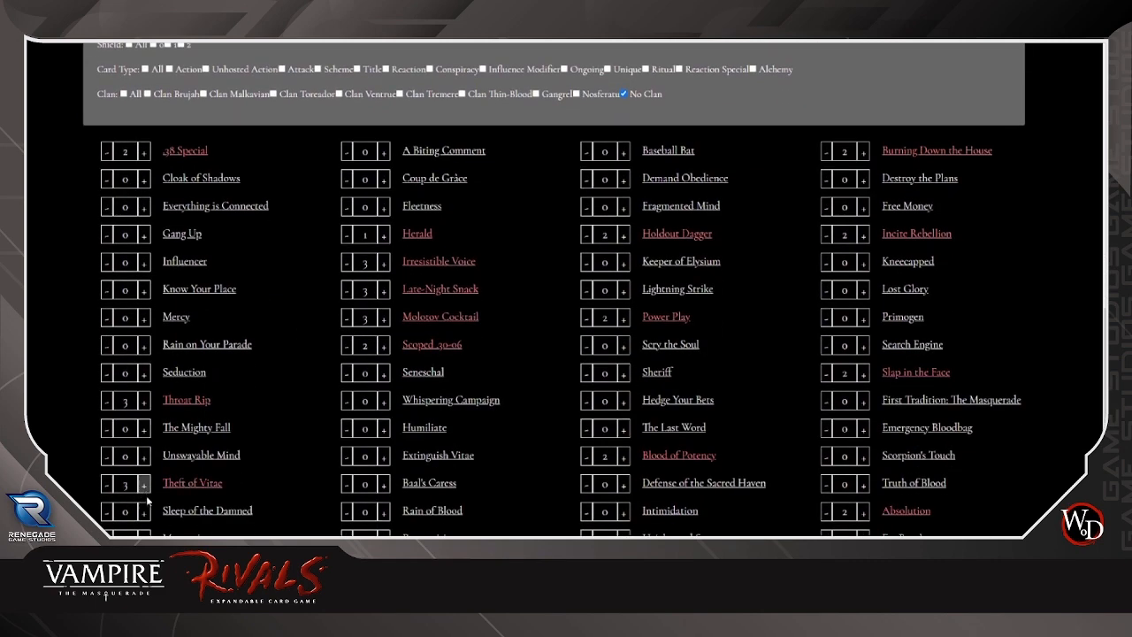
{"action": "triple_click", "coordinate": [143, 511]}
{"action": "scroll", "coordinate": [515, 443], "scroll_direction": "down", "scroll_amount": 1}
{"action": "scroll", "coordinate": [683, 441], "scroll_direction": "up", "scroll_amount": 3}
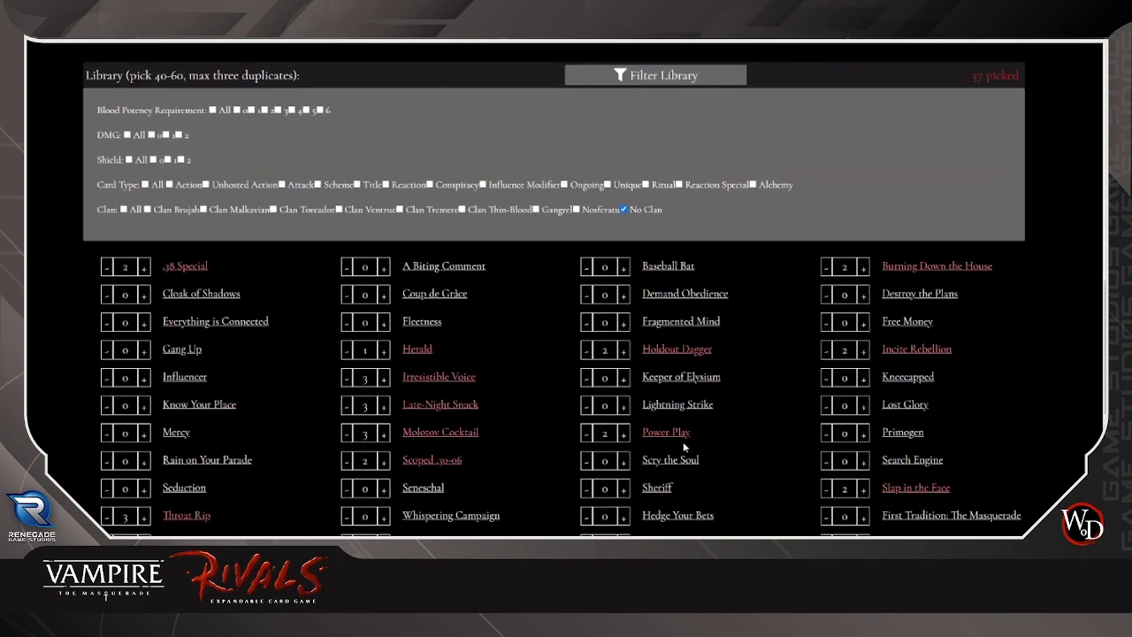
{"action": "triple_click", "coordinate": [862, 433]}
- Take the vampire Brother out of the deck to check the legality notice, and pick Brother again
{"action": "scroll", "coordinate": [760, 362], "scroll_direction": "up", "scroll_amount": 15}
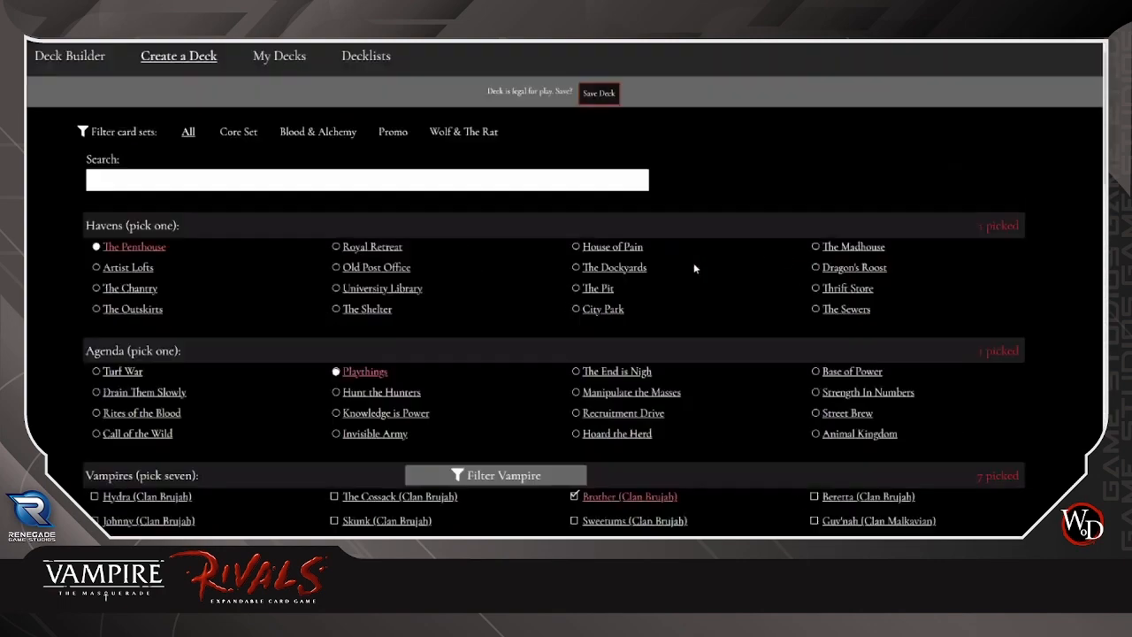
{"action": "scroll", "coordinate": [694, 268], "scroll_direction": "up", "scroll_amount": 1}
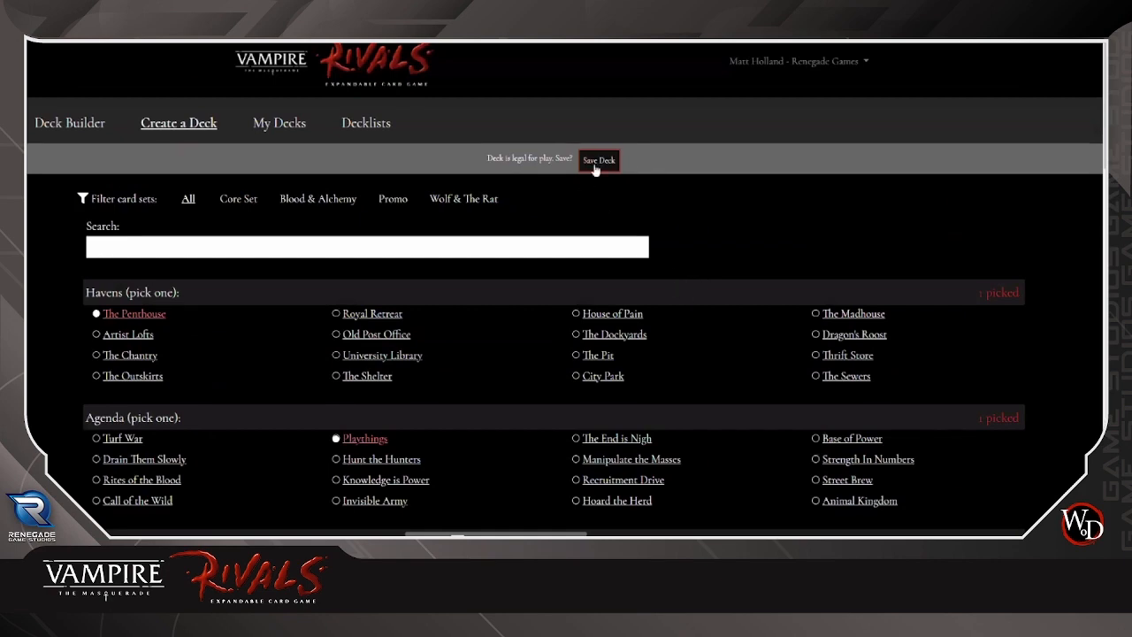
{"action": "scroll", "coordinate": [500, 360], "scroll_direction": "down", "scroll_amount": 3}
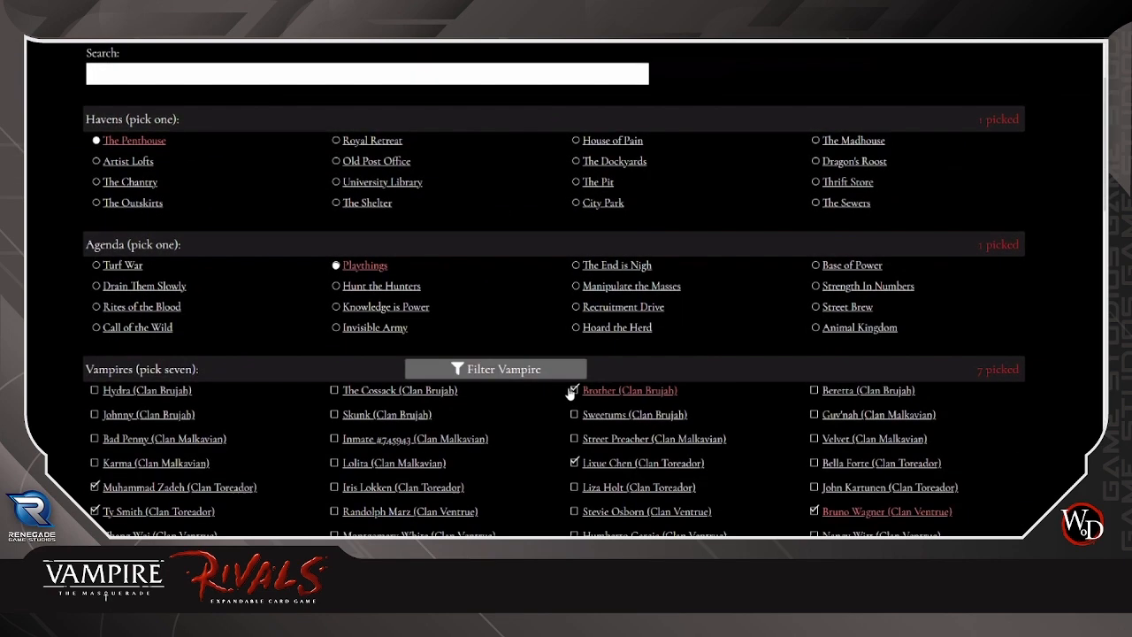
{"action": "left_click", "coordinate": [571, 390]}
{"action": "scroll", "coordinate": [528, 356], "scroll_direction": "up", "scroll_amount": 3}
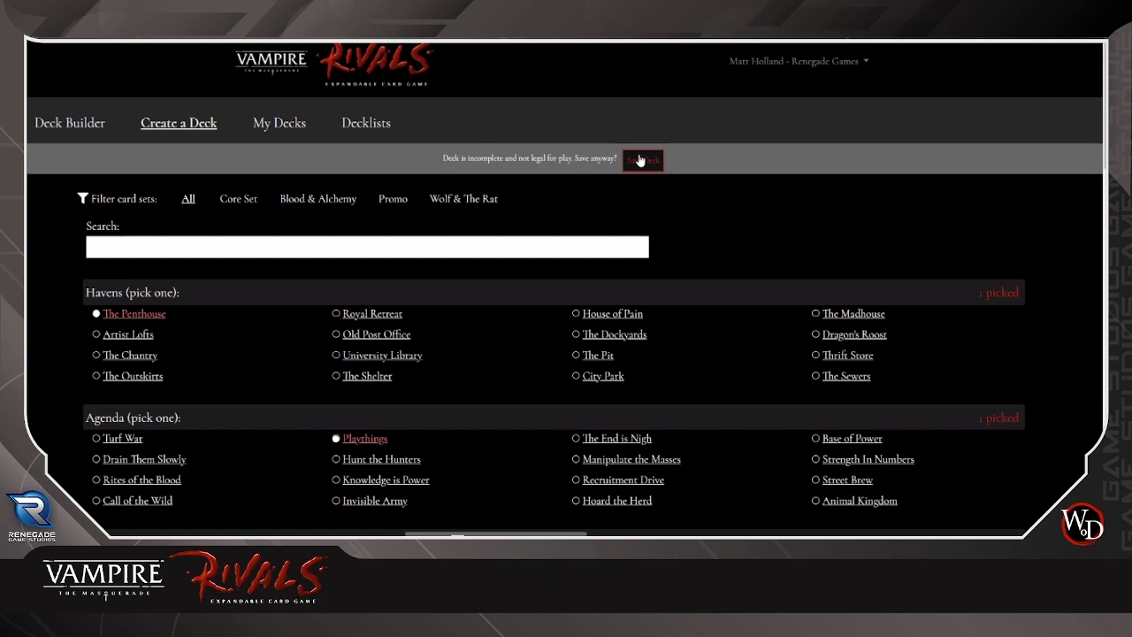
{"action": "scroll", "coordinate": [581, 276], "scroll_direction": "down", "scroll_amount": 2}
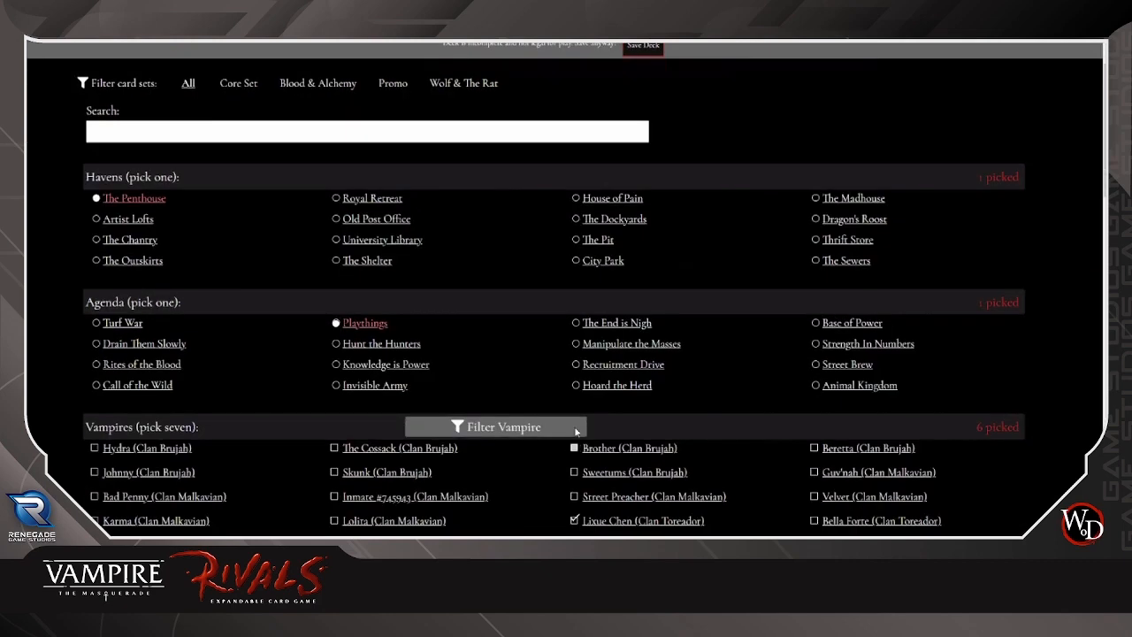
{"action": "left_click", "coordinate": [574, 445]}
{"action": "scroll", "coordinate": [577, 296], "scroll_direction": "up", "scroll_amount": 1}
- Save the deck as a private deck named Stream Deck
{"action": "left_click", "coordinate": [598, 160]}
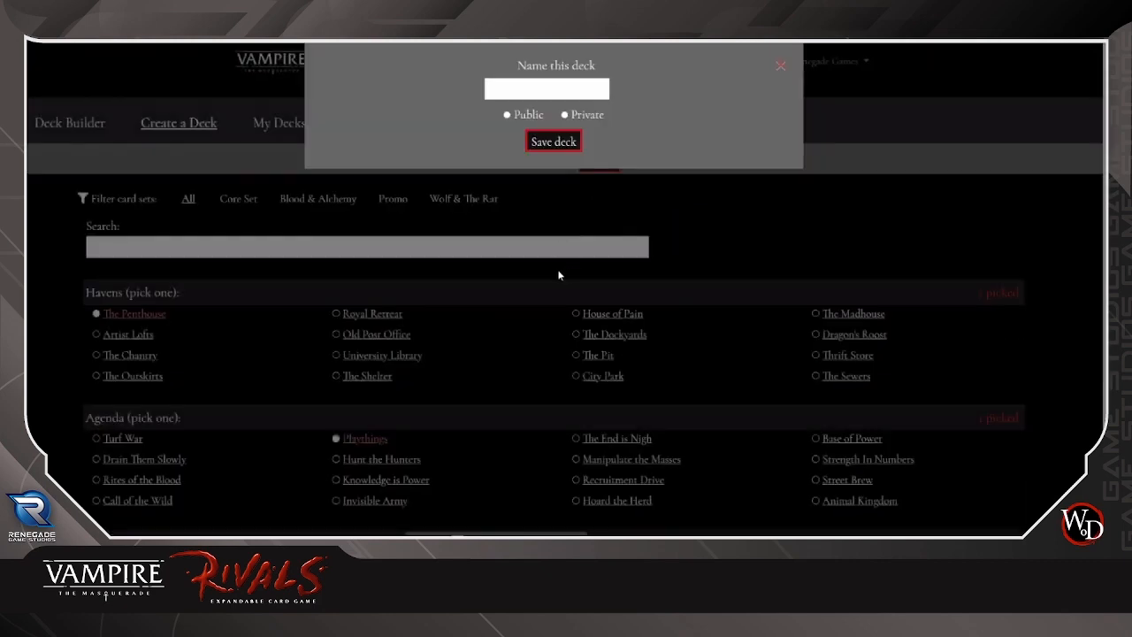
{"action": "left_click", "coordinate": [570, 92]}
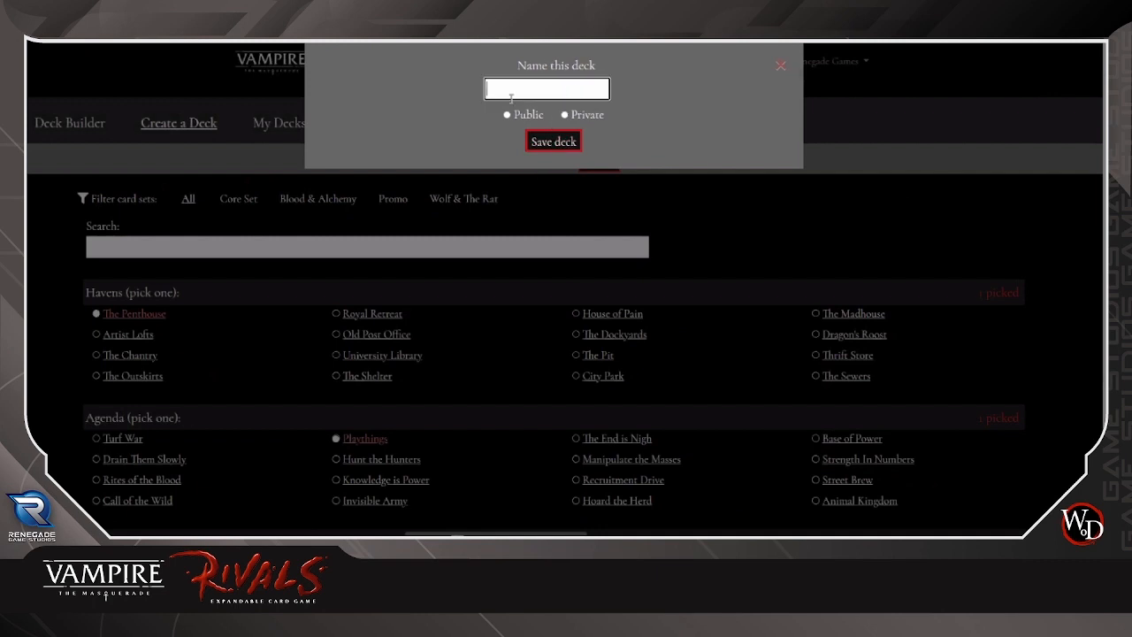
{"action": "type", "text": "Stream Deck"}
{"action": "left_click", "coordinate": [566, 115]}
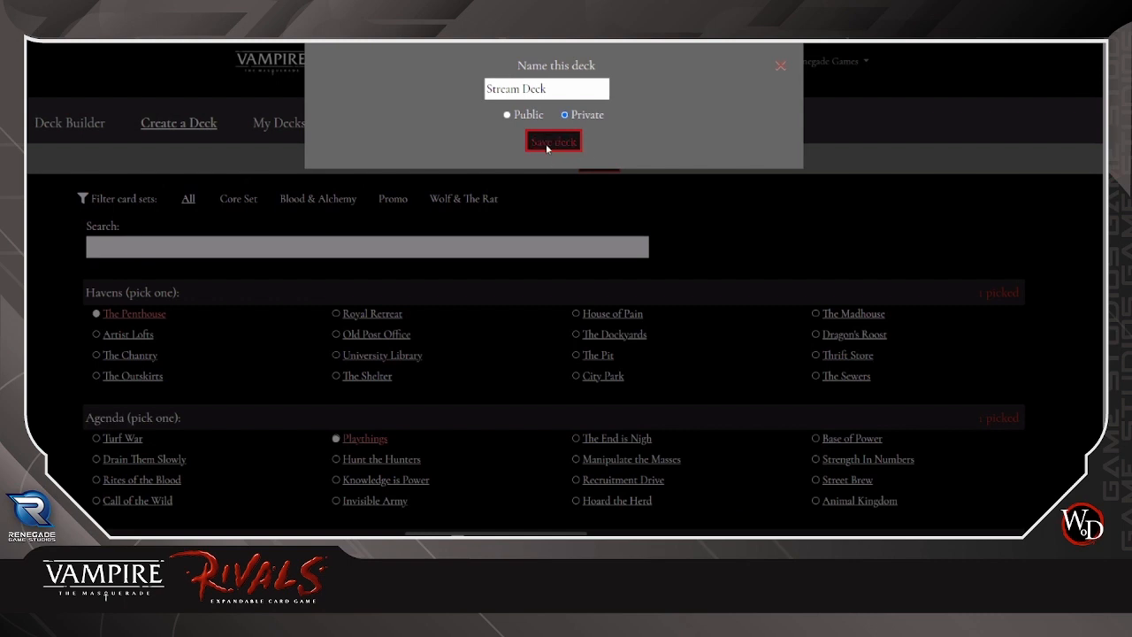
{"action": "left_click", "coordinate": [545, 143]}
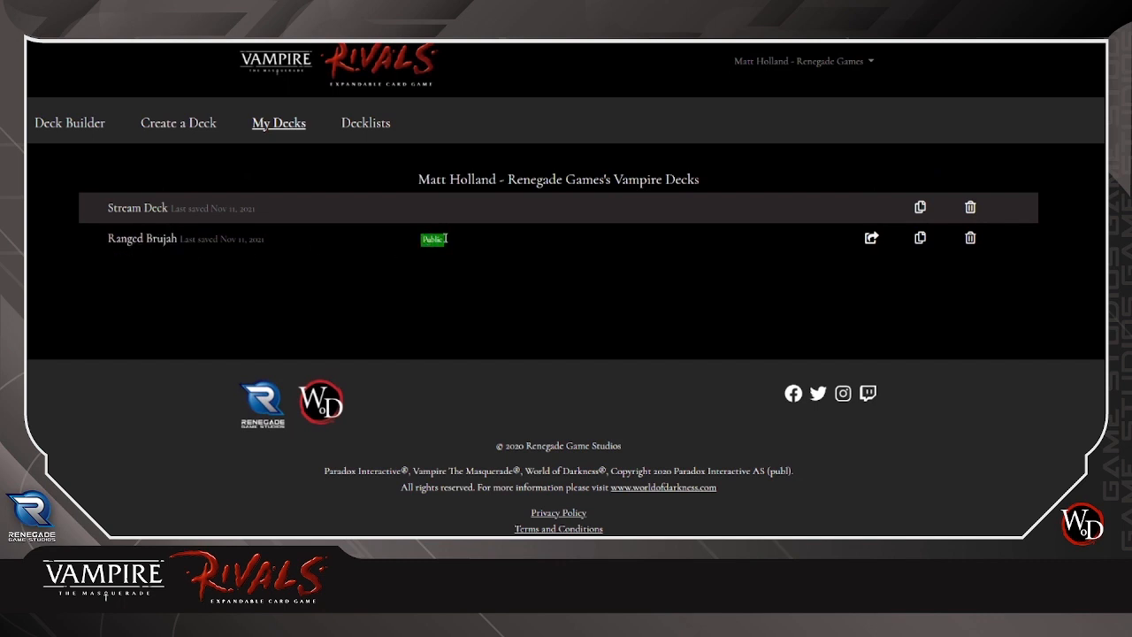
- Open the saved Stream Deck and look through its haven, agenda and vampire picks
{"action": "left_click", "coordinate": [147, 210]}
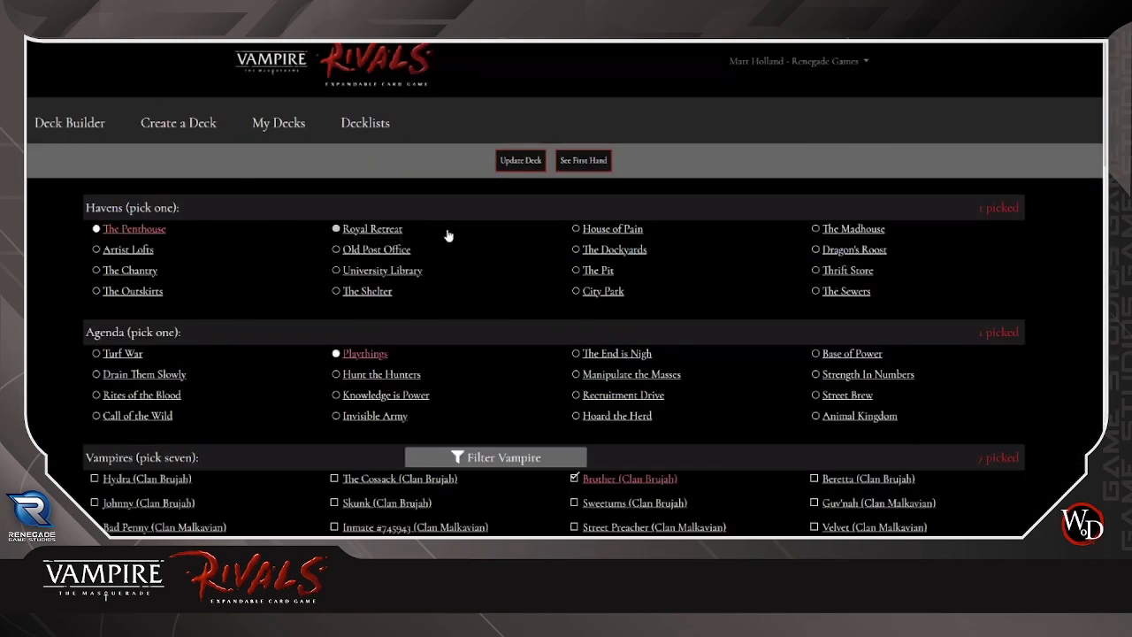
{"action": "scroll", "coordinate": [530, 238], "scroll_direction": "down", "scroll_amount": 2}
{"action": "scroll", "coordinate": [460, 265], "scroll_direction": "up", "scroll_amount": 1}
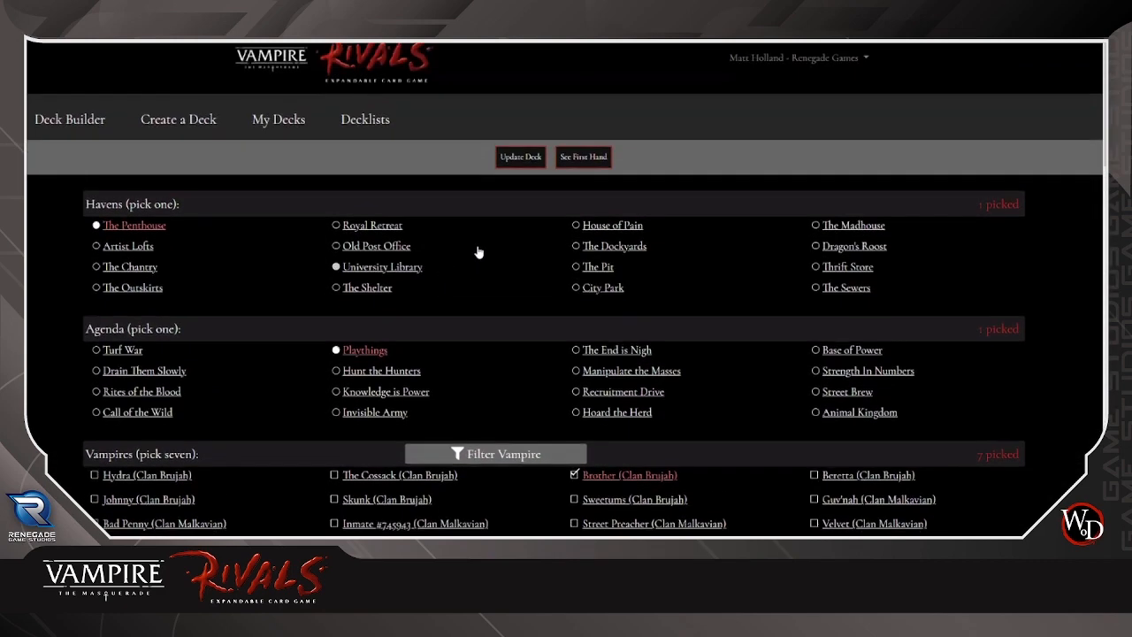
{"action": "scroll", "coordinate": [480, 251], "scroll_direction": "down", "scroll_amount": 2}
{"action": "scroll", "coordinate": [513, 258], "scroll_direction": "down", "scroll_amount": 4}
{"action": "scroll", "coordinate": [541, 273], "scroll_direction": "up", "scroll_amount": 6}
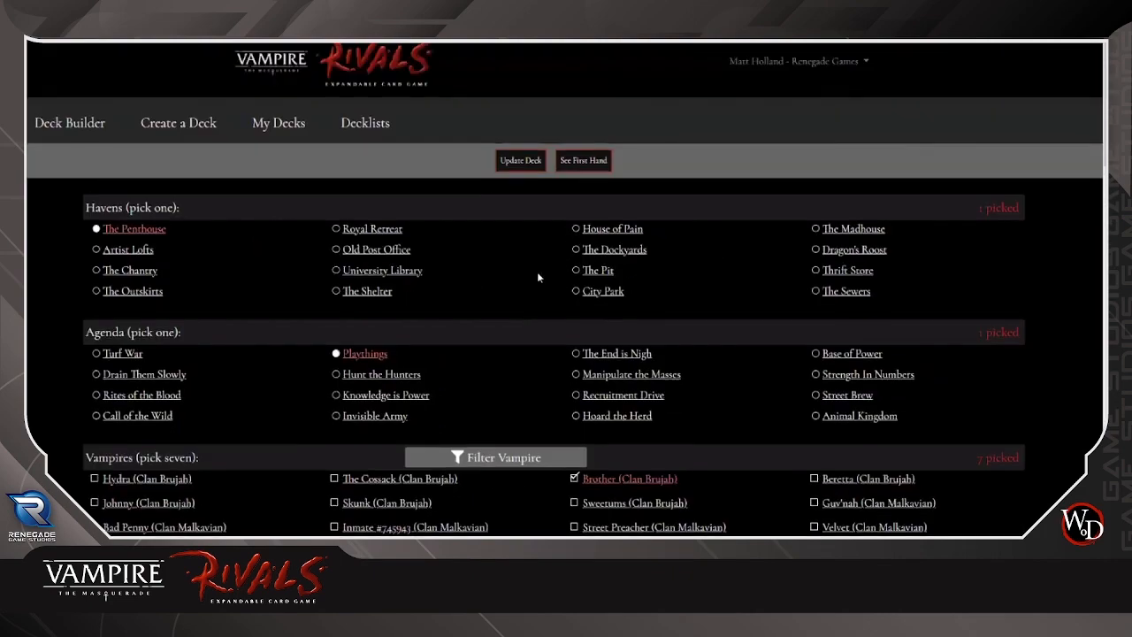
{"action": "scroll", "coordinate": [548, 265], "scroll_direction": "down", "scroll_amount": 2}
{"action": "scroll", "coordinate": [556, 261], "scroll_direction": "down", "scroll_amount": 3}
{"action": "scroll", "coordinate": [550, 218], "scroll_direction": "up", "scroll_amount": 5}
- View the first hand of Stream Deck four times, closing the hand overview each time
{"action": "left_click", "coordinate": [595, 164]}
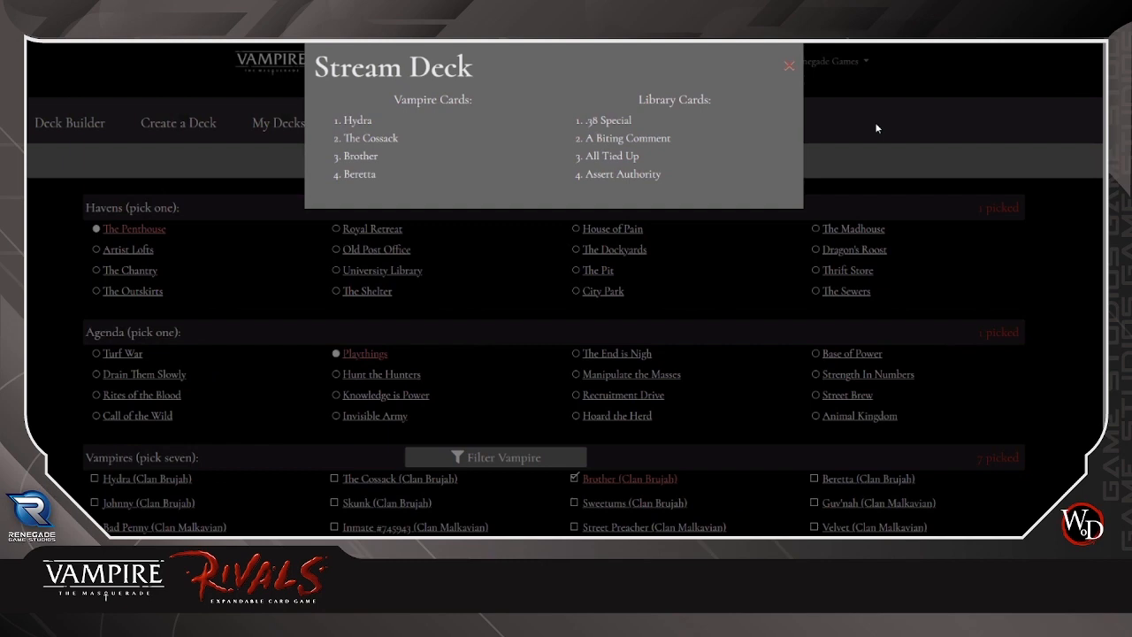
{"action": "left_click", "coordinate": [875, 128]}
{"action": "left_click", "coordinate": [586, 162]}
{"action": "left_click", "coordinate": [866, 116]}
{"action": "left_click", "coordinate": [598, 162]}
{"action": "left_click", "coordinate": [853, 132]}
{"action": "left_click", "coordinate": [596, 160]}
{"action": "left_click", "coordinate": [847, 150]}
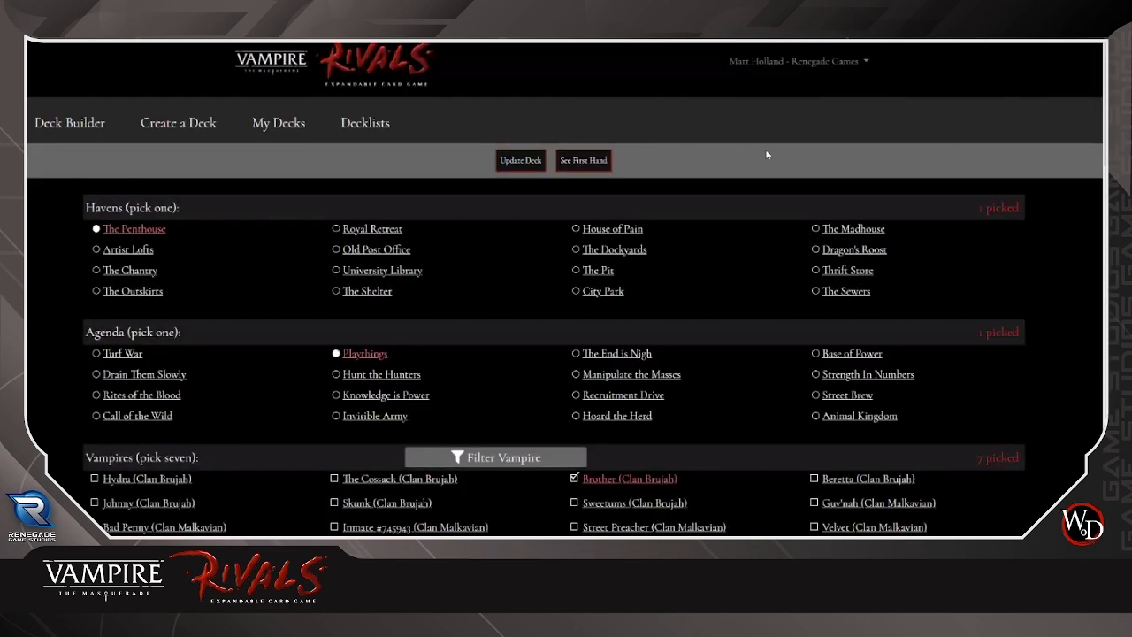
- Replace the vampire Bruno Wagner (Clan Ventrue) with John Kartunen (Clan Toreador) in the deck
{"action": "scroll", "coordinate": [561, 183], "scroll_direction": "down", "scroll_amount": 2}
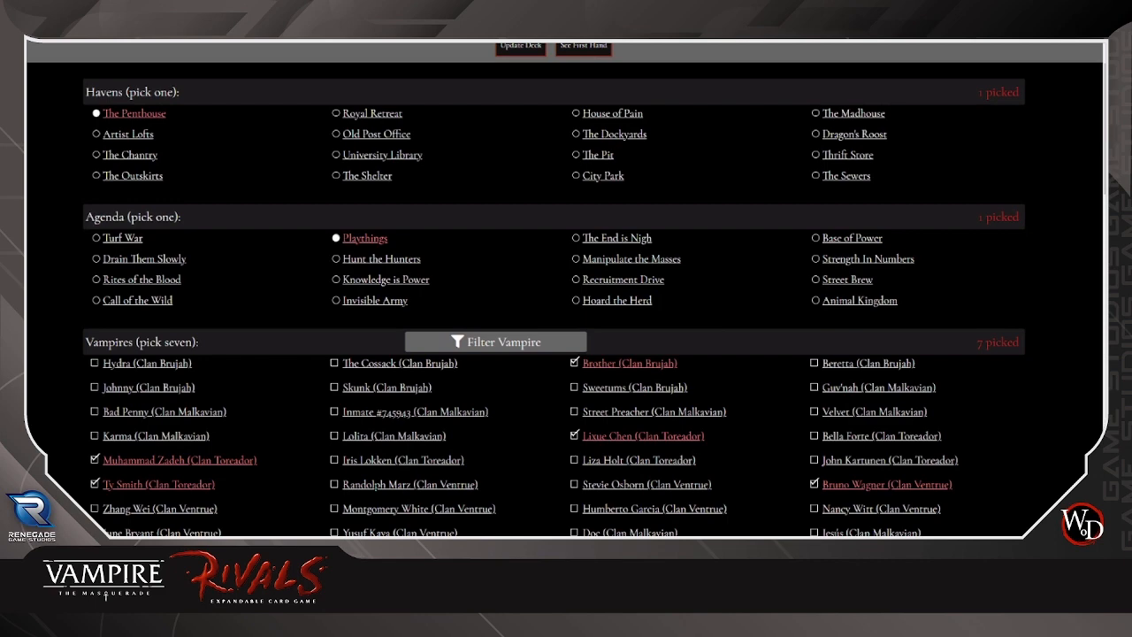
{"action": "scroll", "coordinate": [480, 176], "scroll_direction": "up", "scroll_amount": 2}
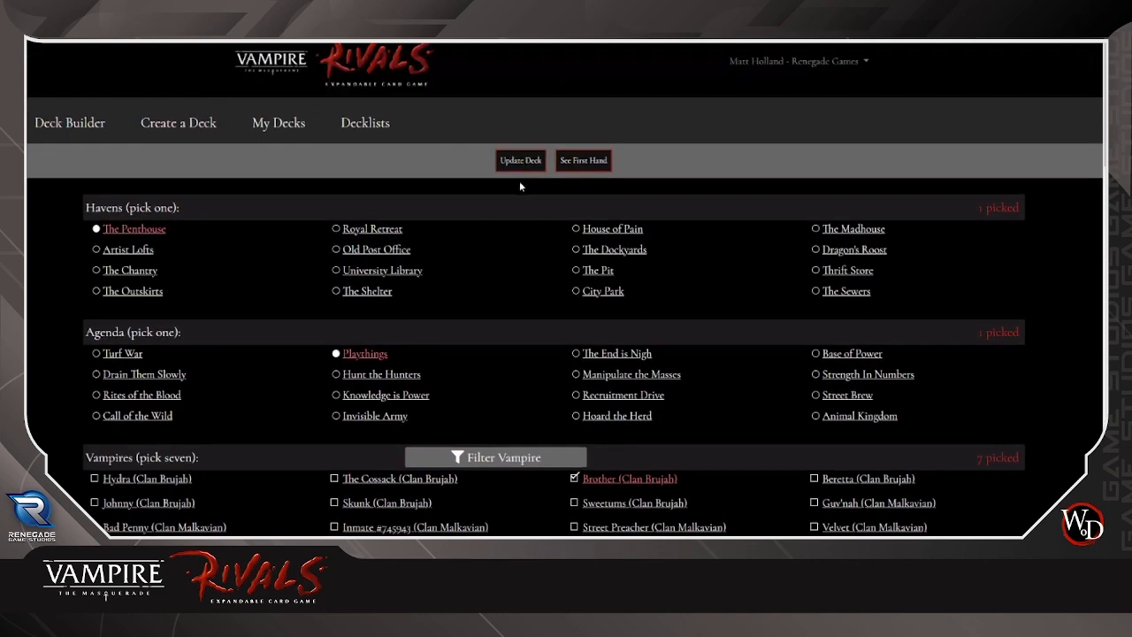
{"action": "scroll", "coordinate": [574, 307], "scroll_direction": "down", "scroll_amount": 3}
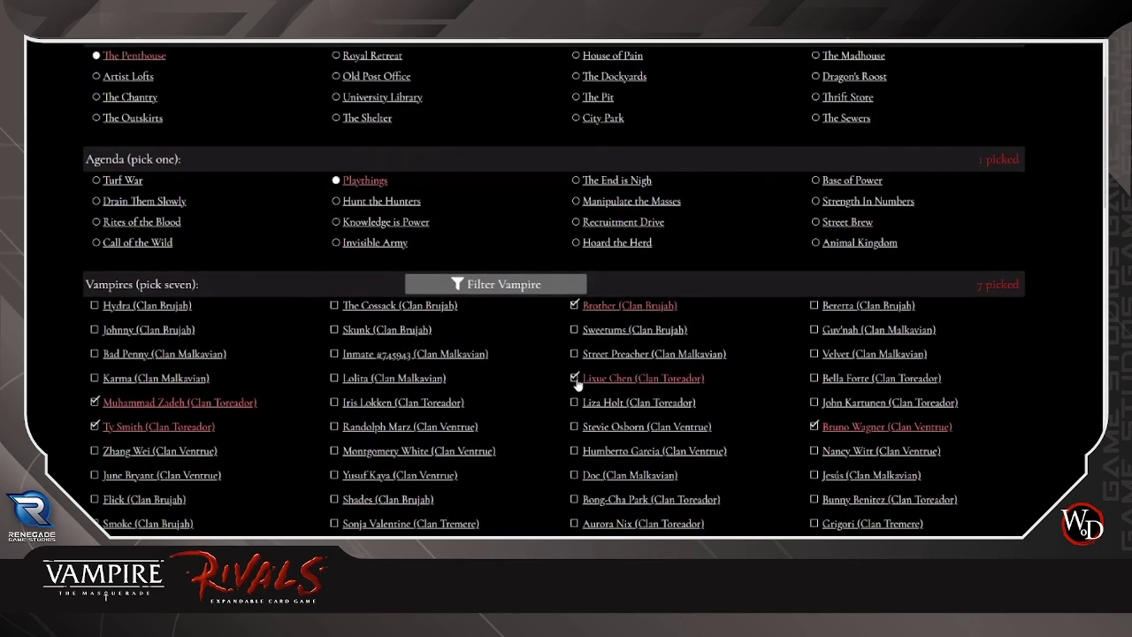
{"action": "left_click", "coordinate": [814, 426]}
{"action": "left_click", "coordinate": [814, 402]}
{"action": "scroll", "coordinate": [534, 273], "scroll_direction": "up", "scroll_amount": 3}
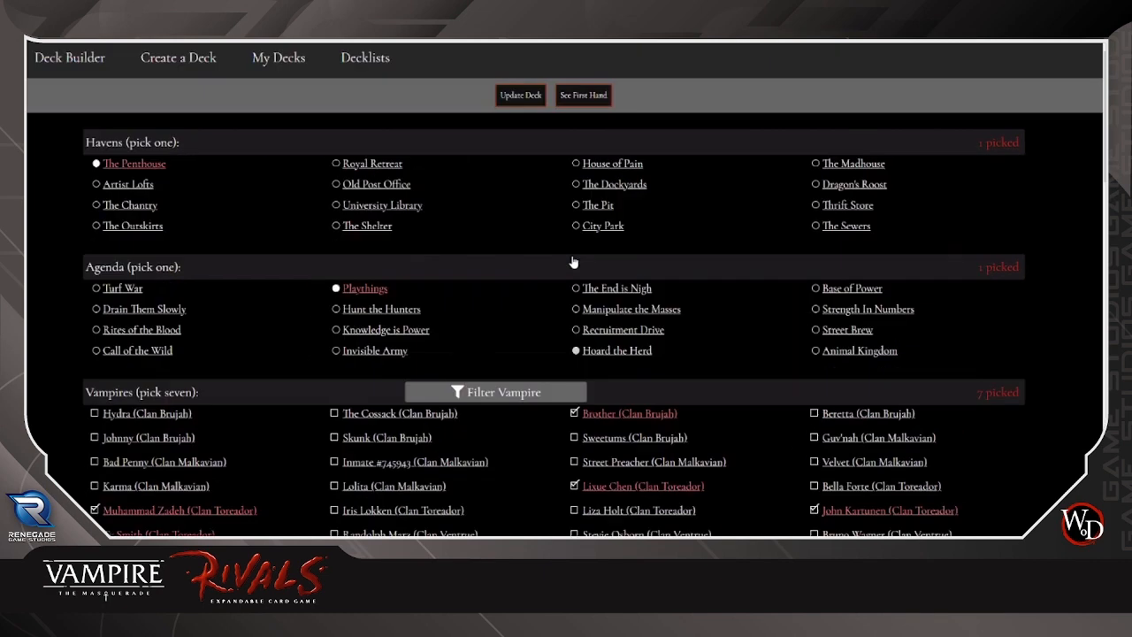
- Update Stream Deck with its visibility set to Public and save it
{"action": "left_click", "coordinate": [527, 162]}
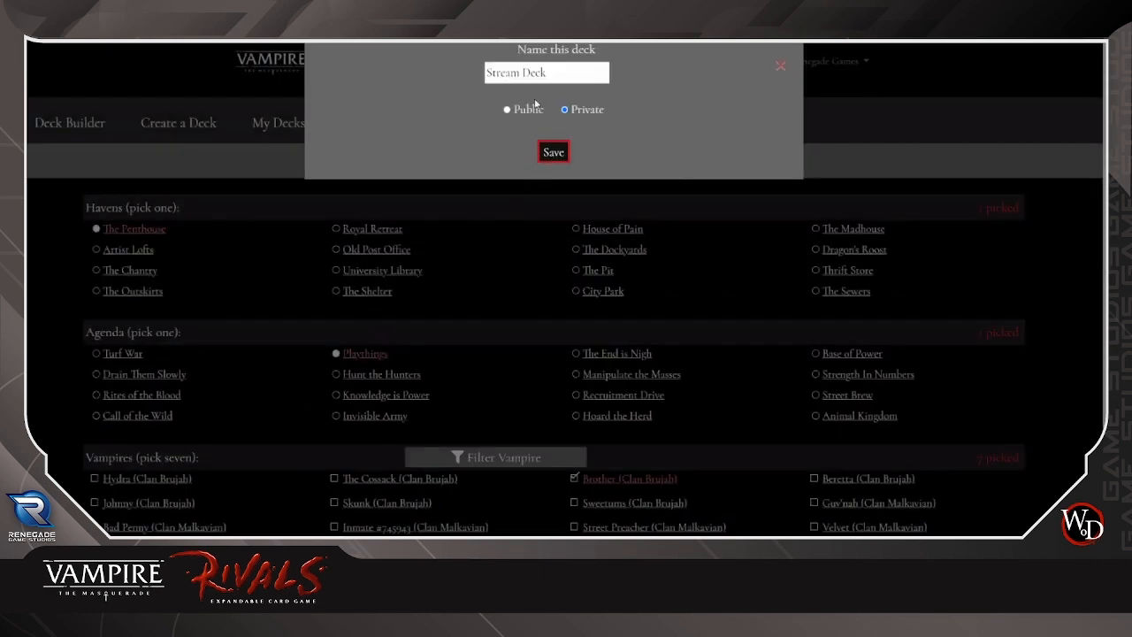
{"action": "left_click", "coordinate": [507, 109]}
{"action": "left_click", "coordinate": [549, 153]}
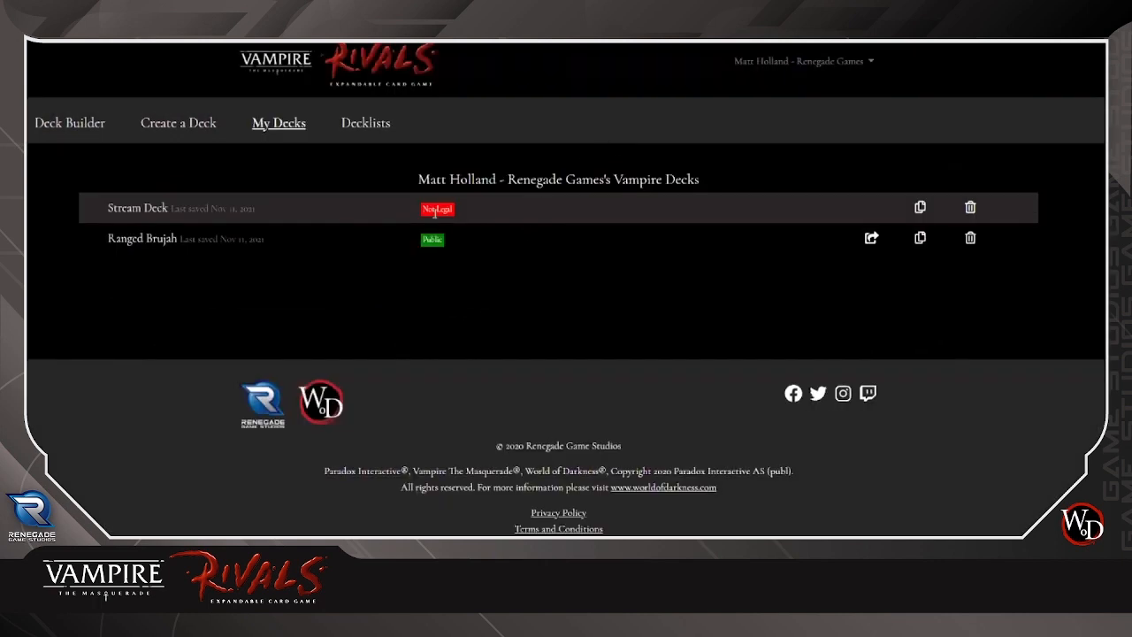
- Open the saved Stream Deck and remove the Molotov Cocktail cards from its library
{"action": "left_click", "coordinate": [152, 212]}
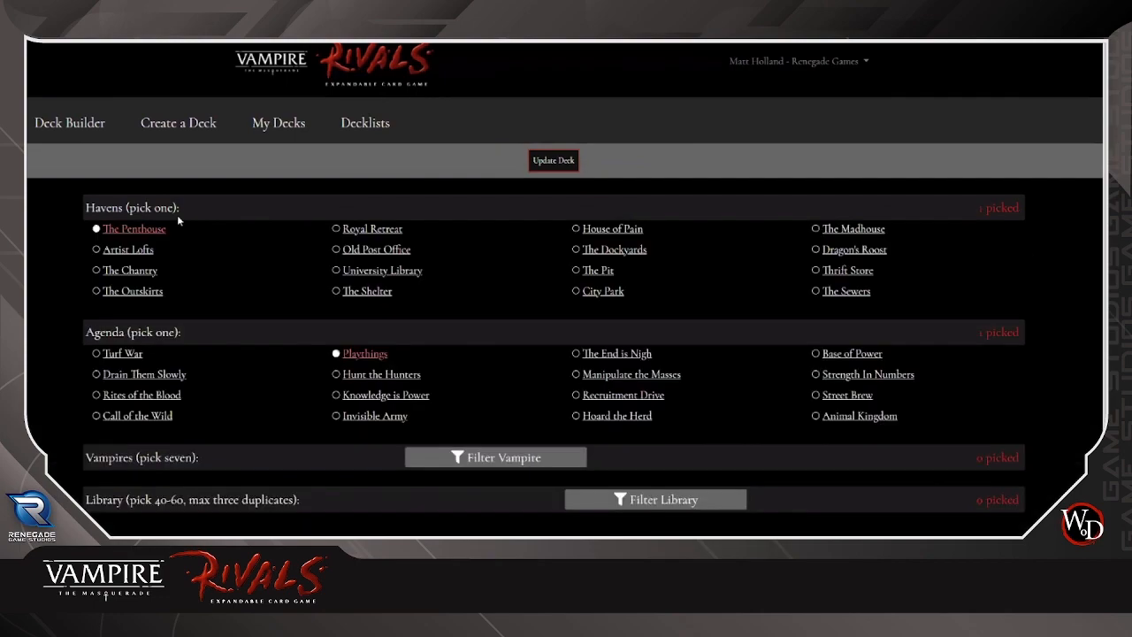
{"action": "scroll", "coordinate": [796, 266], "scroll_direction": "down", "scroll_amount": 2}
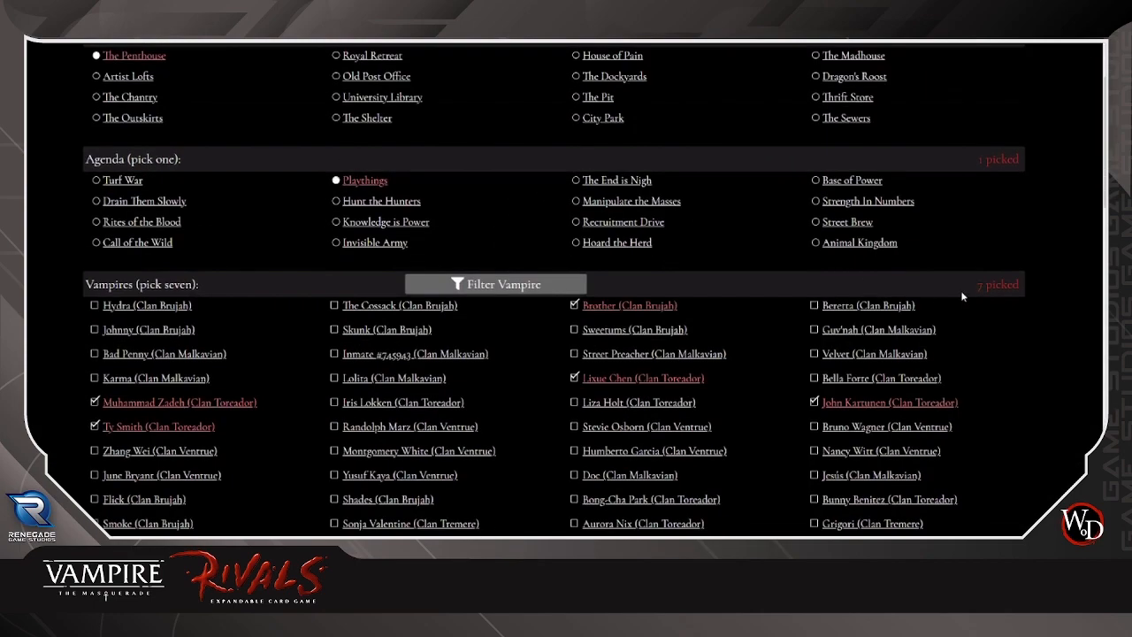
{"action": "scroll", "coordinate": [962, 296], "scroll_direction": "down", "scroll_amount": 7}
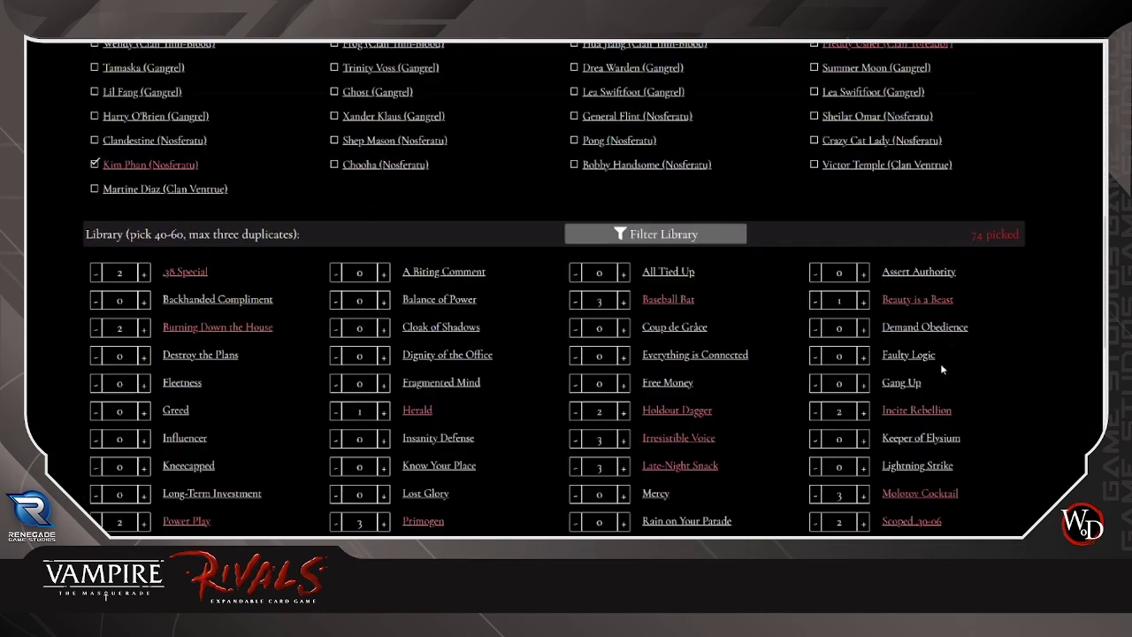
{"action": "scroll", "coordinate": [940, 366], "scroll_direction": "down", "scroll_amount": 3}
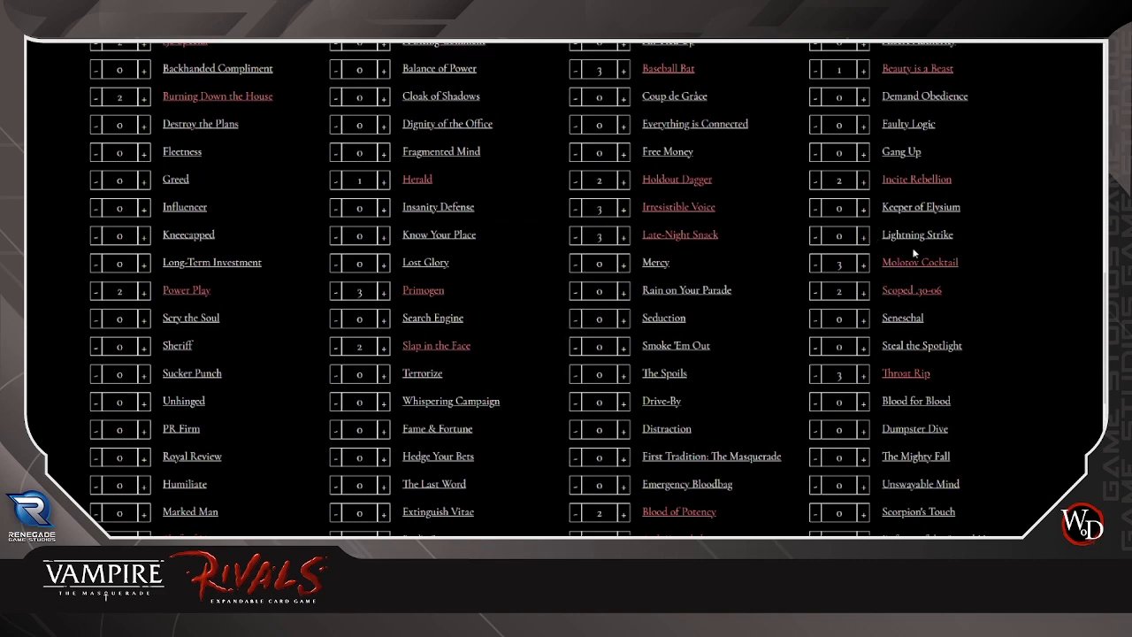
{"action": "left_click", "coordinate": [819, 263]}
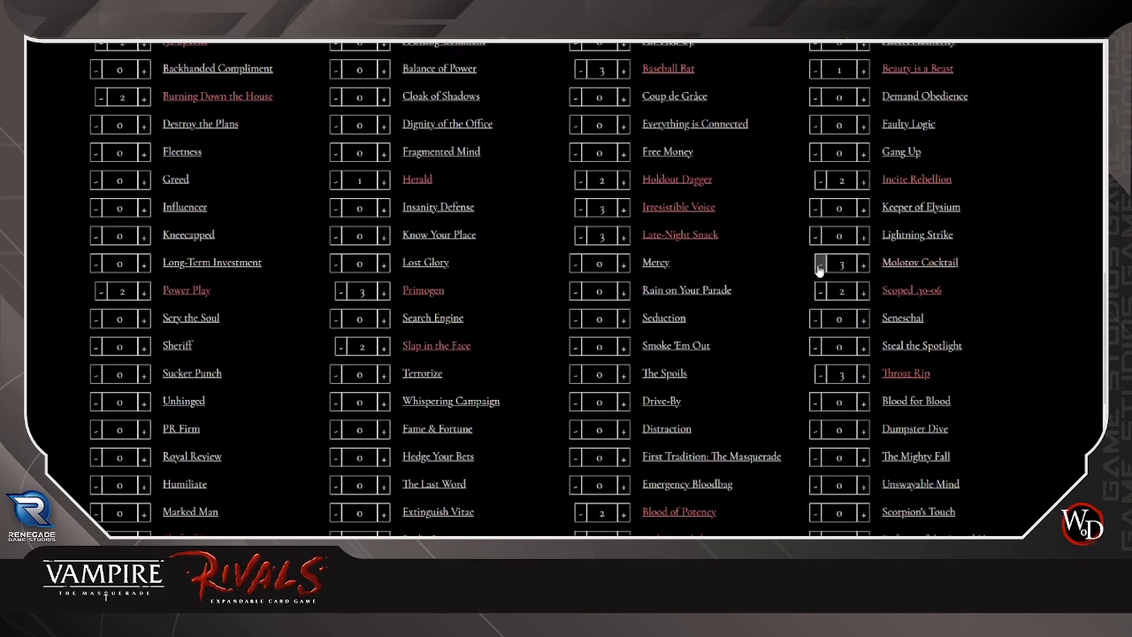
{"action": "scroll", "coordinate": [805, 235], "scroll_direction": "up", "scroll_amount": 3}
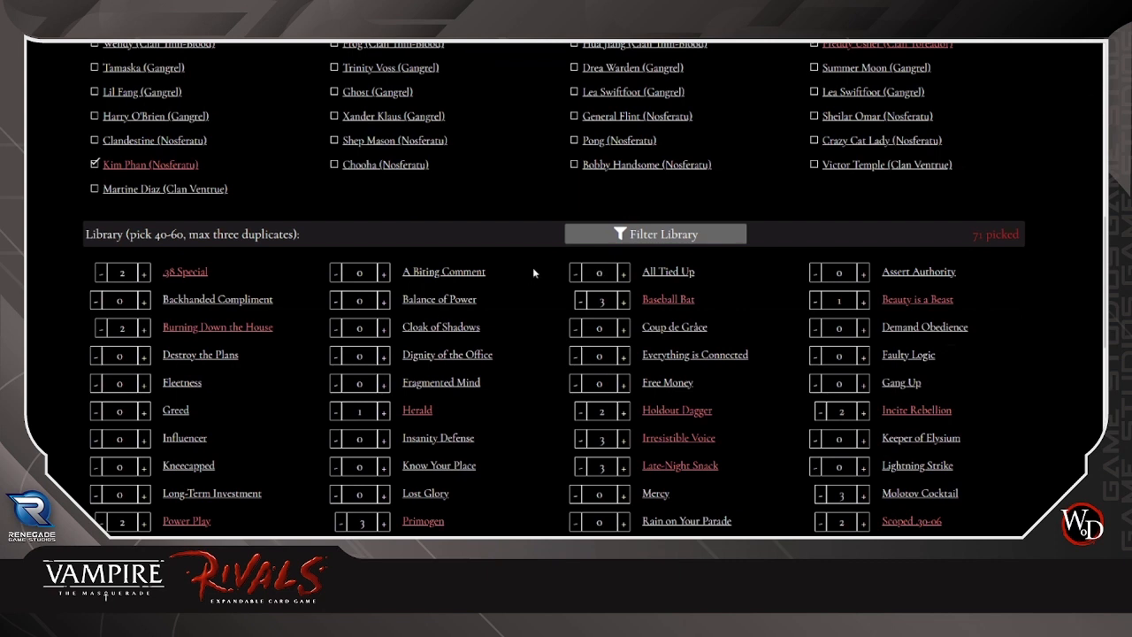
- Remove all copies of Baseball Bat, Burning Down the House, .38 Special, Herald, Irresistible Voice and Late-Night Snack from the deck's library
{"action": "left_click", "coordinate": [581, 302]}
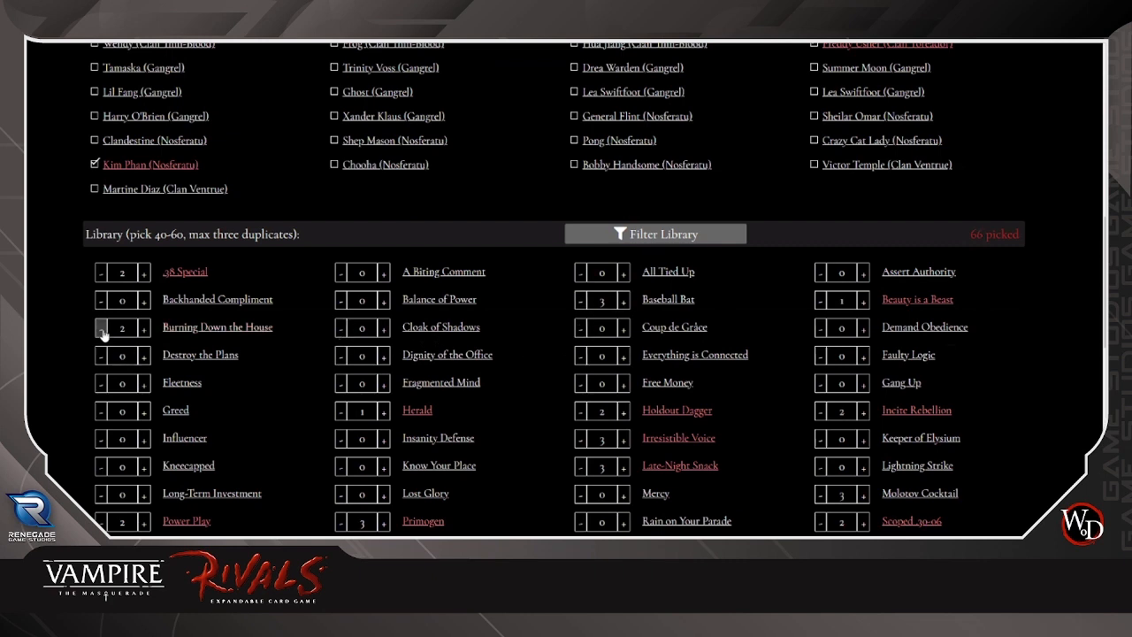
{"action": "left_click", "coordinate": [102, 277]}
{"action": "left_click", "coordinate": [341, 415]}
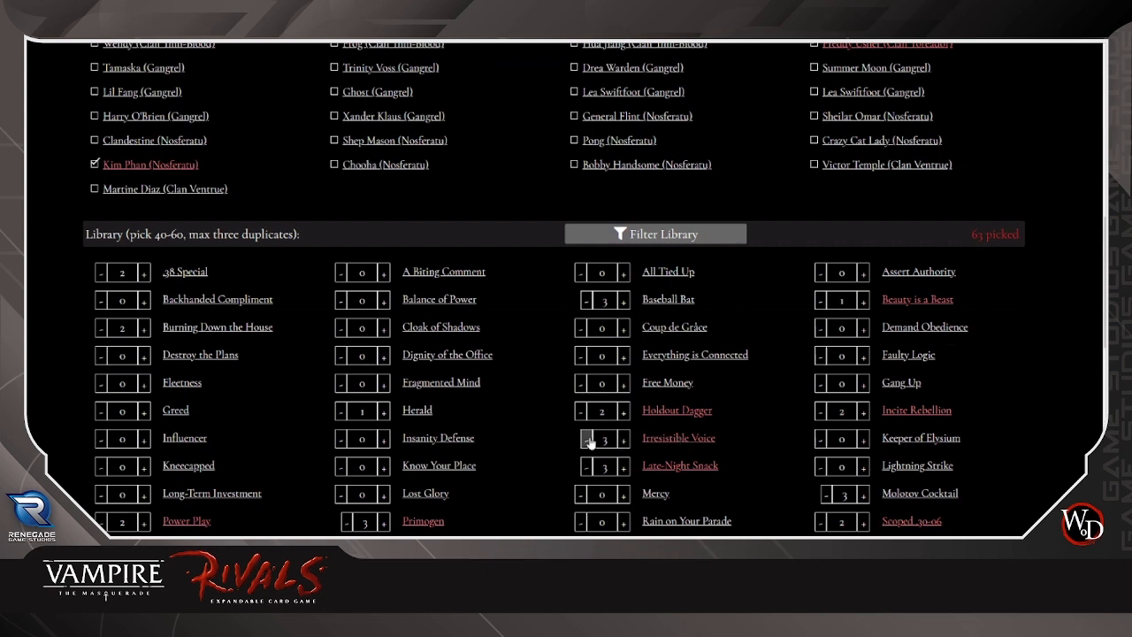
{"action": "left_click", "coordinate": [588, 440]}
{"action": "left_click", "coordinate": [585, 466]}
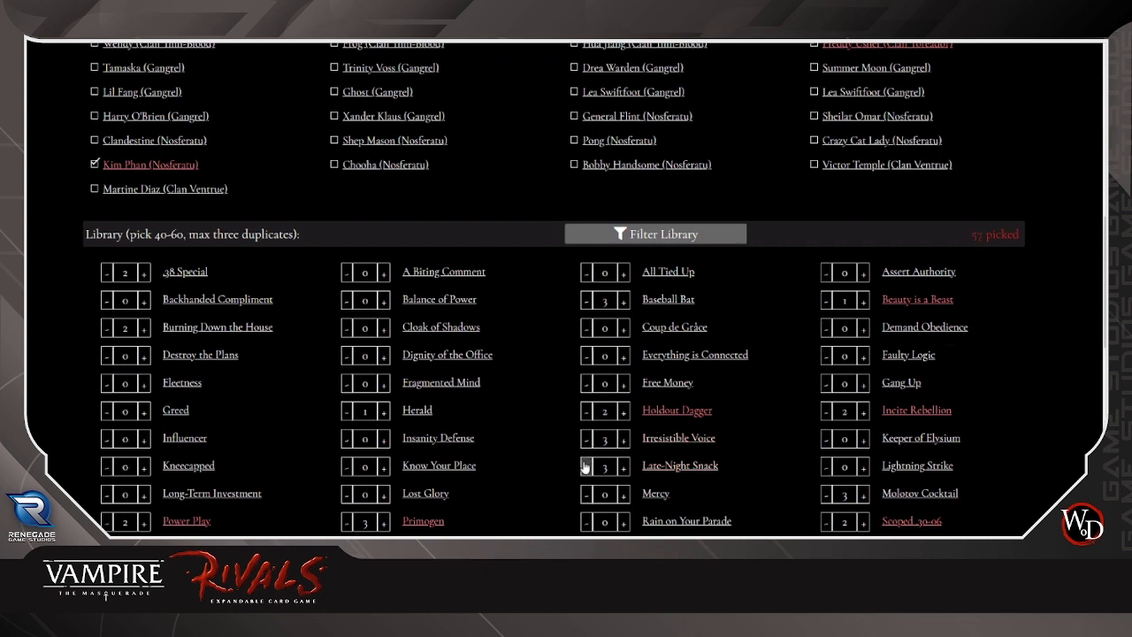
- Remove all copies of Scoped .30-06, Throat Rip, Slap in the Face and Power Play from the deck's library
{"action": "left_click", "coordinate": [827, 524]}
{"action": "scroll", "coordinate": [823, 513], "scroll_direction": "down", "scroll_amount": 2}
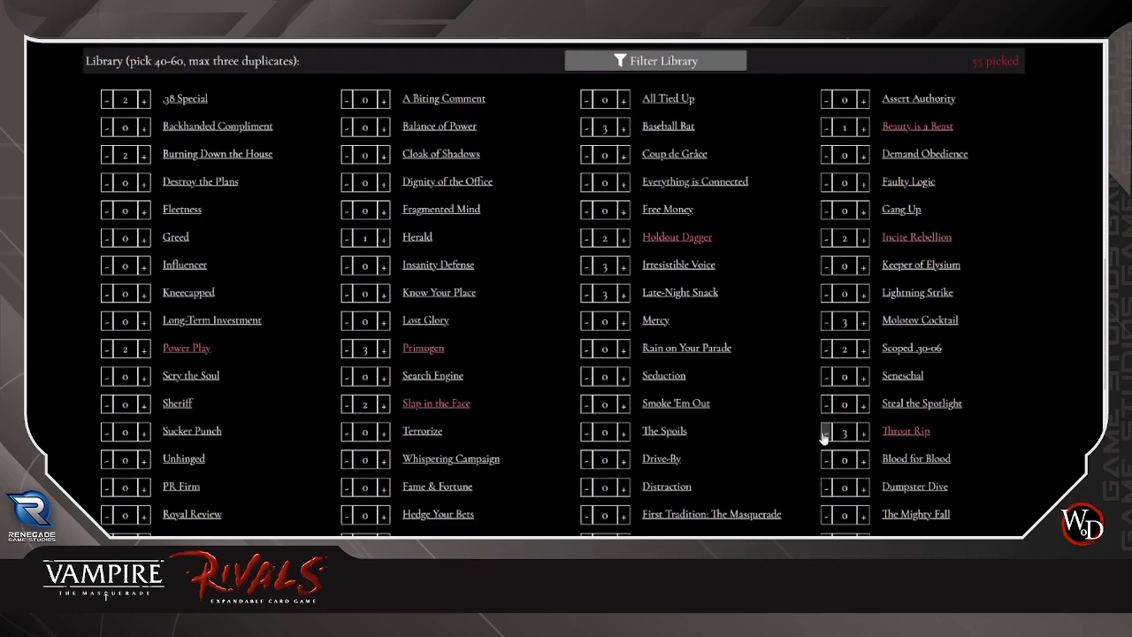
{"action": "left_click", "coordinate": [825, 433]}
{"action": "left_click", "coordinate": [346, 404]}
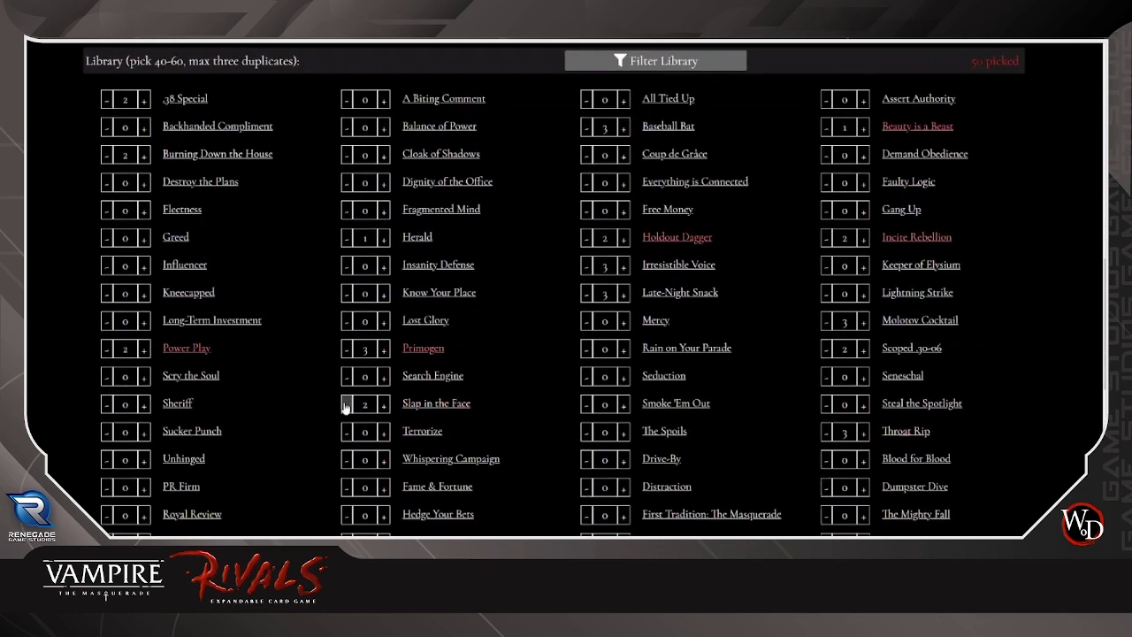
{"action": "left_click", "coordinate": [107, 349]}
{"action": "scroll", "coordinate": [273, 397], "scroll_direction": "down", "scroll_amount": 2}
{"action": "scroll", "coordinate": [549, 294], "scroll_direction": "up", "scroll_amount": 4}
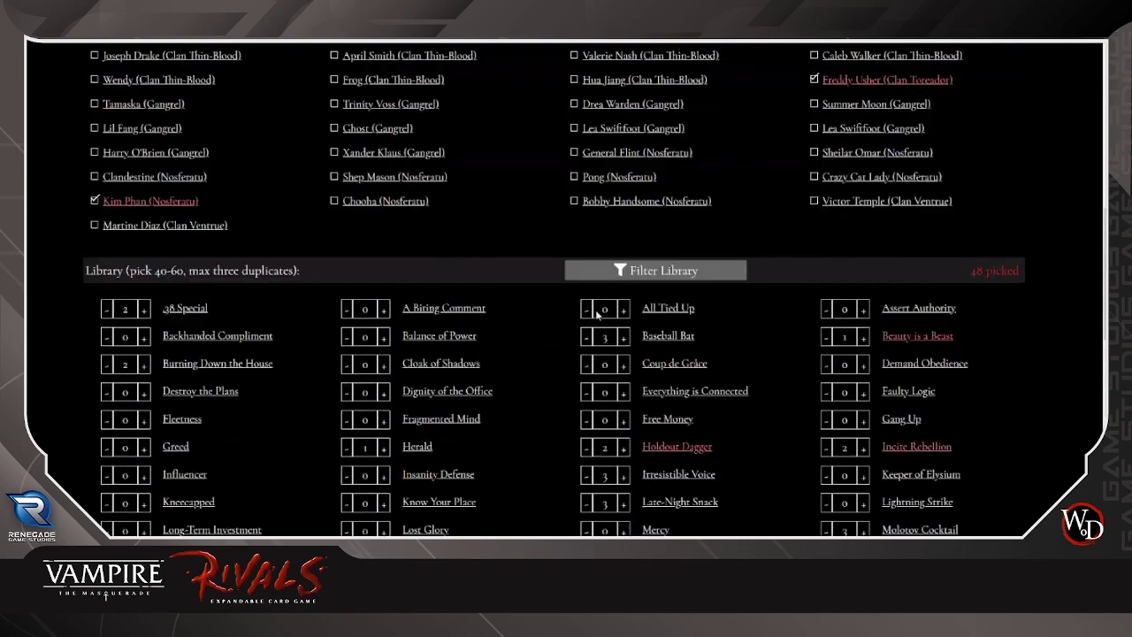
- Update Stream Deck with the trimmed library and save it as a Public deck
{"action": "scroll", "coordinate": [597, 315], "scroll_direction": "up", "scroll_amount": 12}
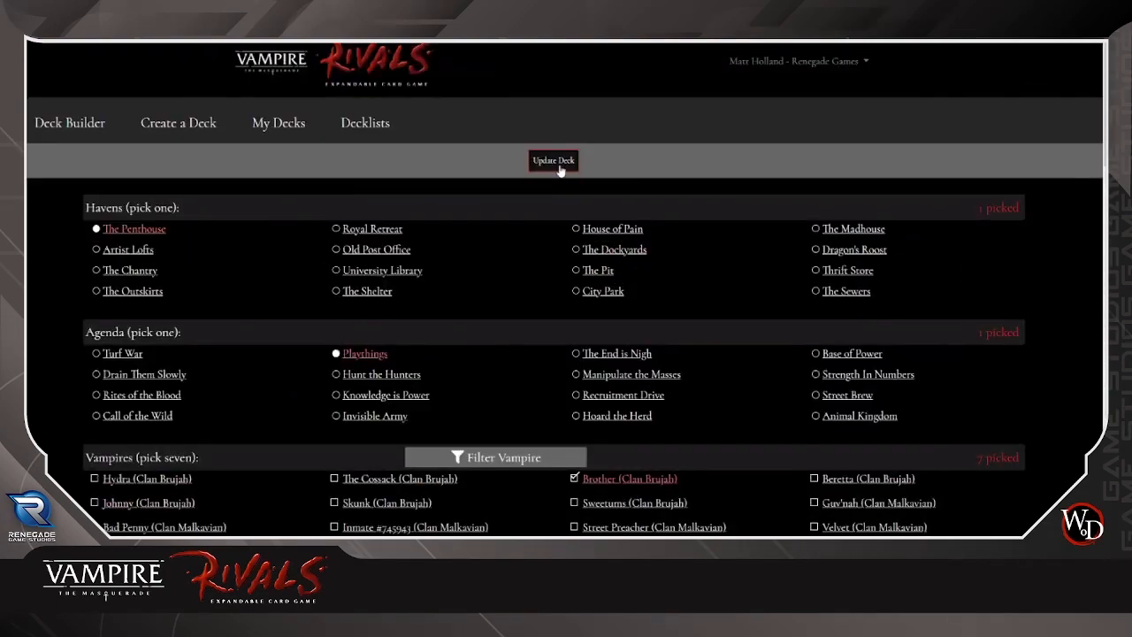
{"action": "left_click", "coordinate": [553, 161]}
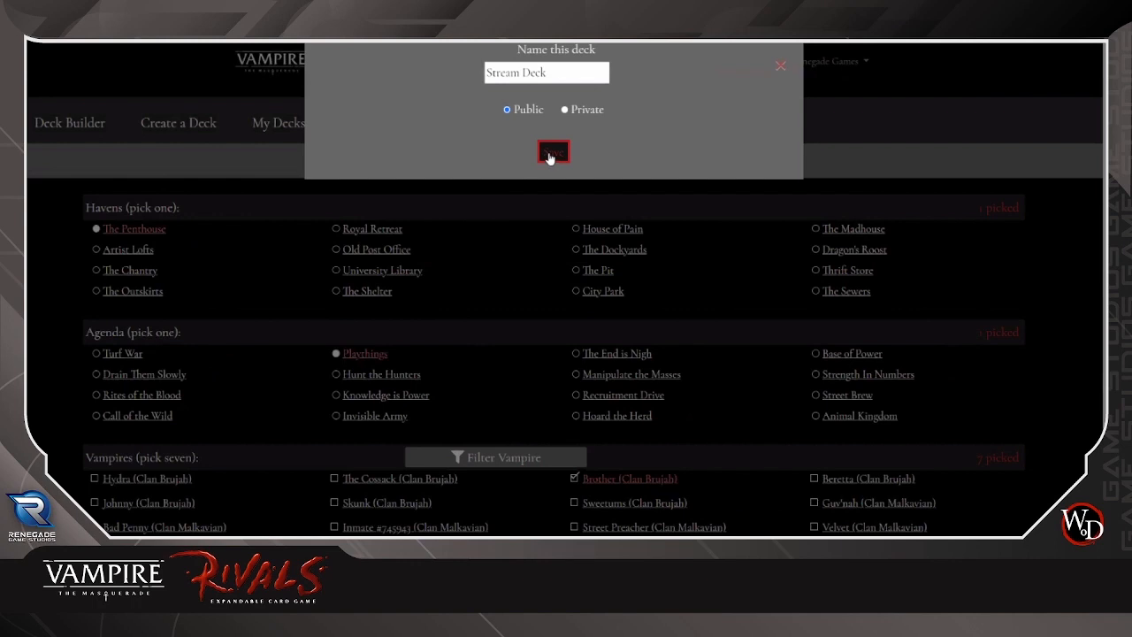
{"action": "left_click", "coordinate": [552, 154]}
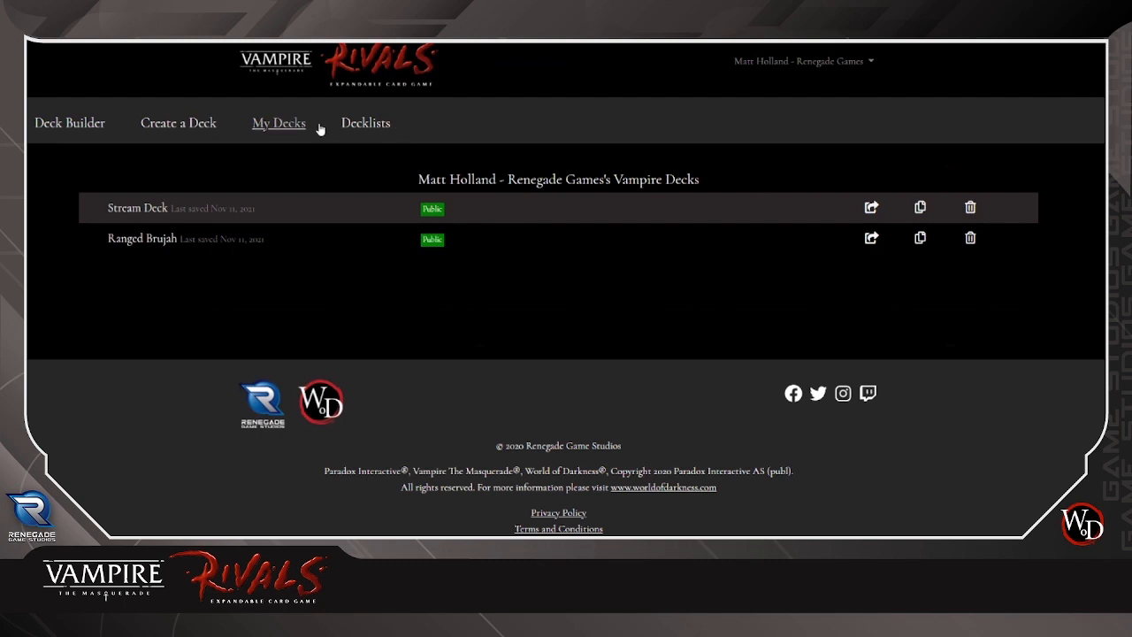
- Open the public decklists and look through the featured and popular Vampire Rivals decks
{"action": "left_click", "coordinate": [363, 125]}
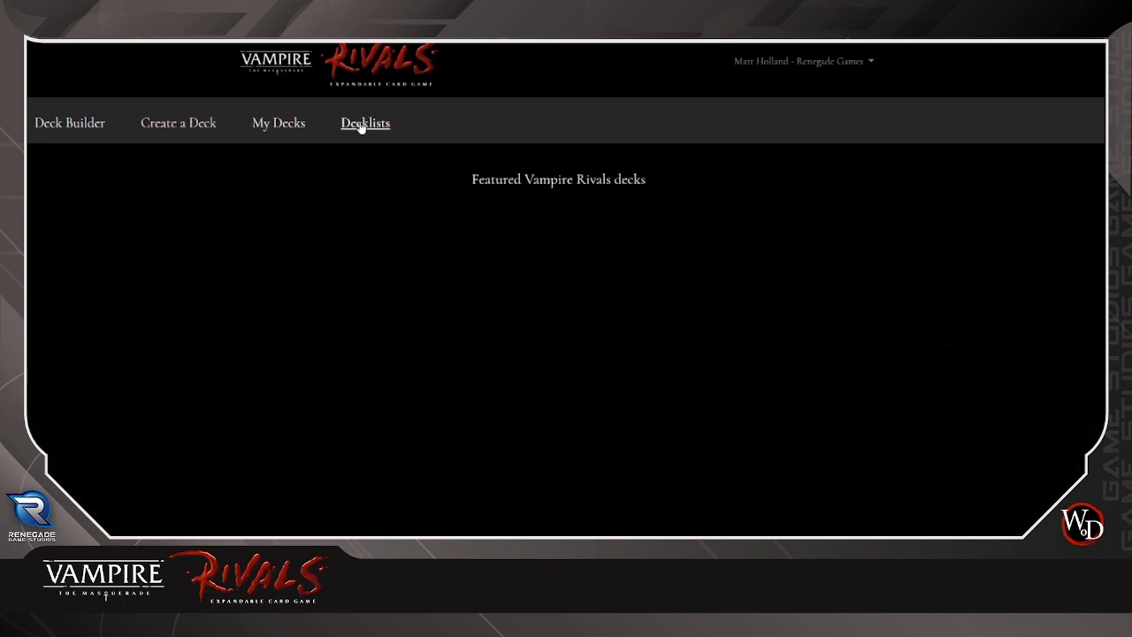
{"action": "scroll", "coordinate": [113, 405], "scroll_direction": "down", "scroll_amount": 2}
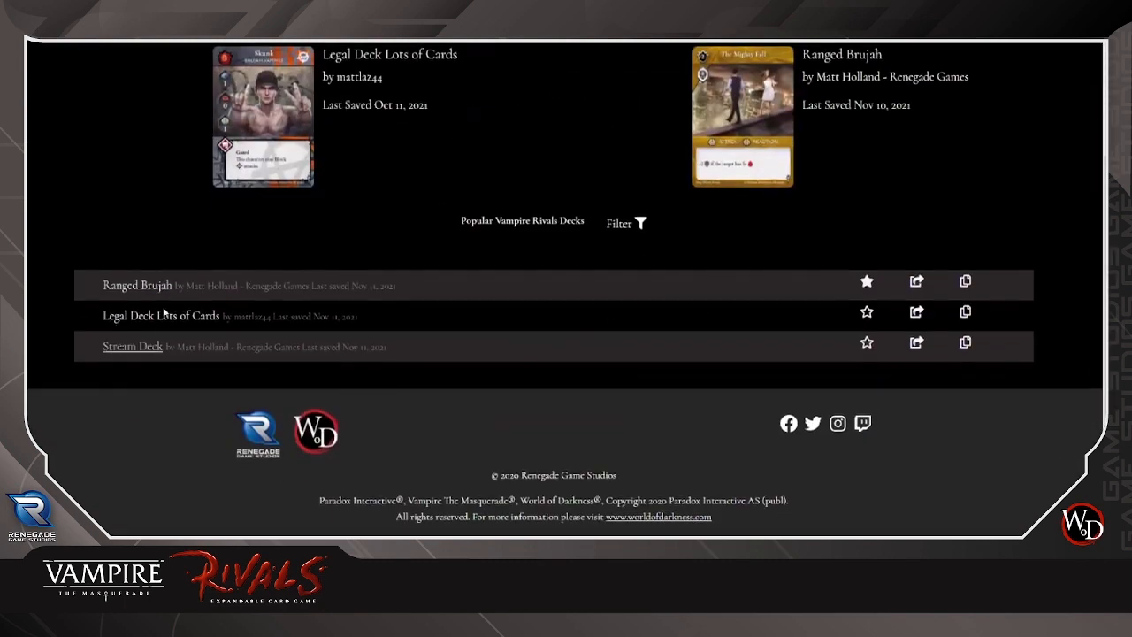
{"action": "scroll", "coordinate": [180, 347], "scroll_direction": "up", "scroll_amount": 2}
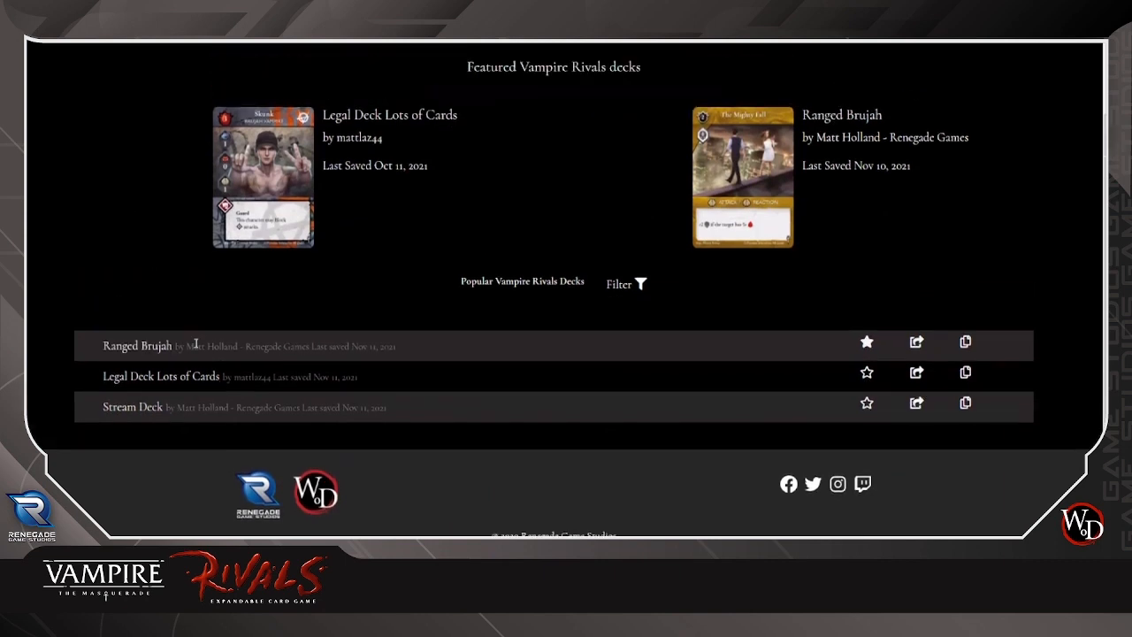
{"action": "scroll", "coordinate": [79, 71], "scroll_direction": "up", "scroll_amount": 1}
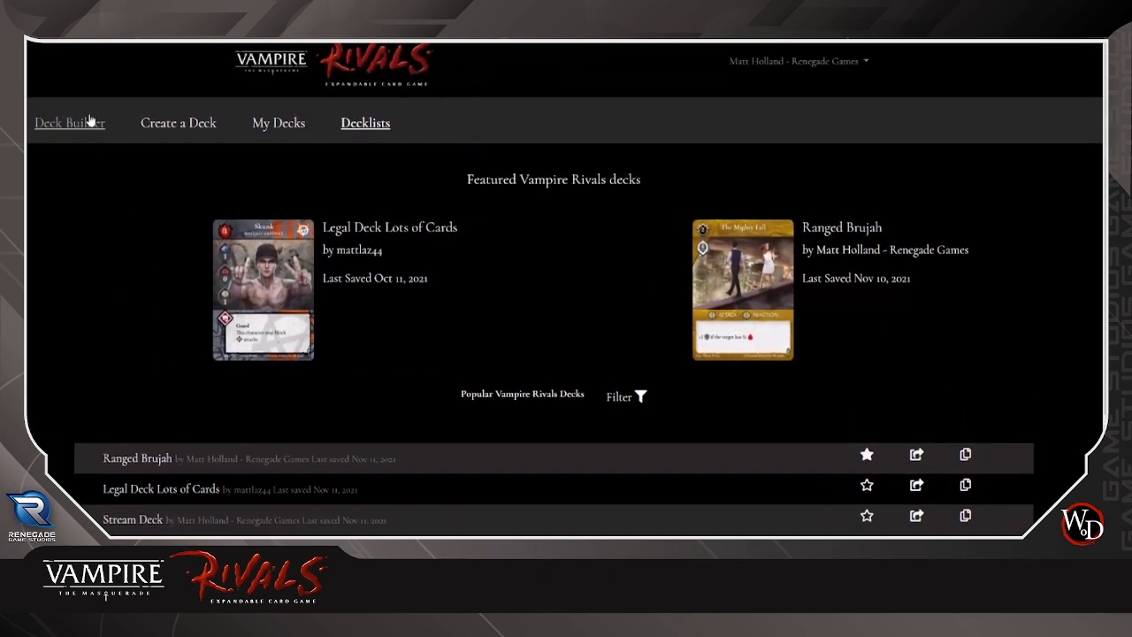
- Open the deck builder's home page and look through its rules downloads, blog preview and featured deck lists
{"action": "left_click", "coordinate": [92, 124]}
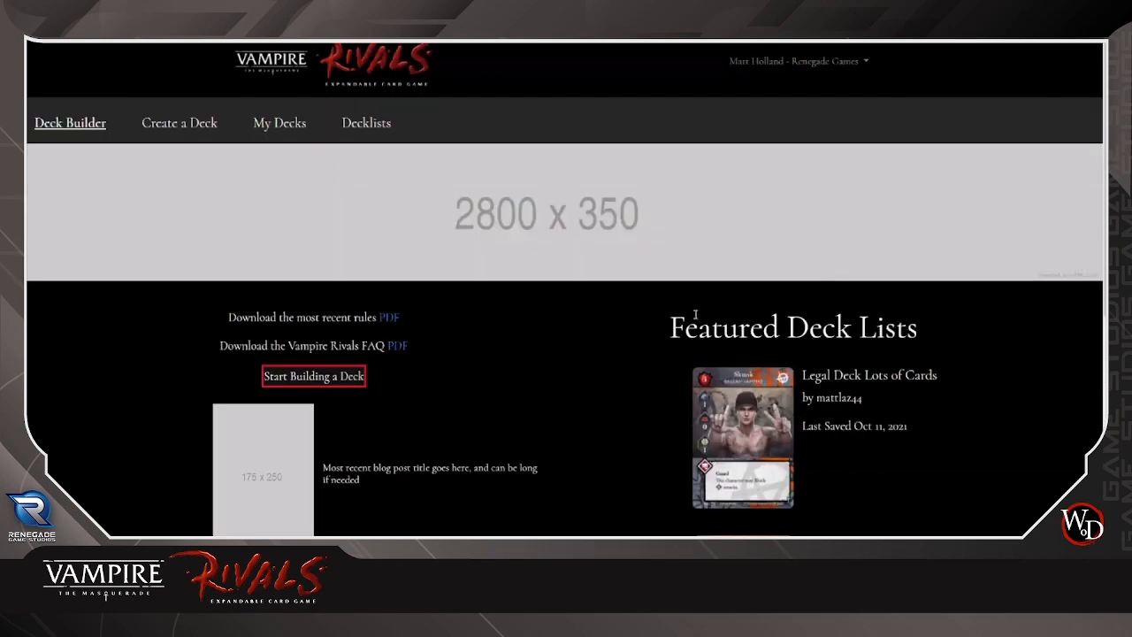
{"action": "scroll", "coordinate": [567, 354], "scroll_direction": "down", "scroll_amount": 2}
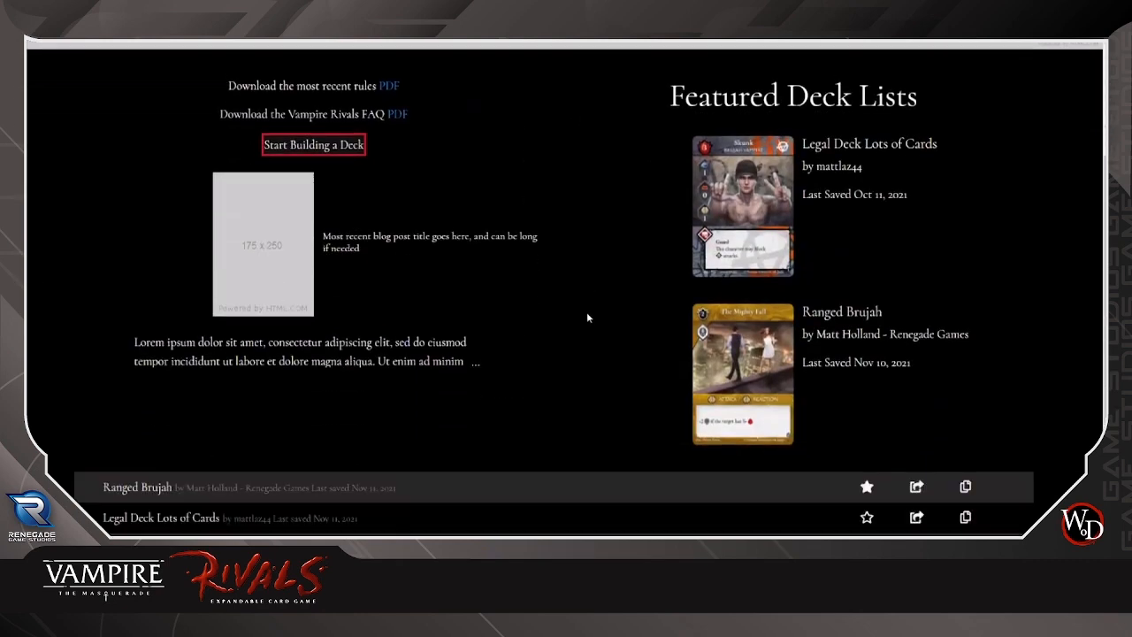
{"action": "scroll", "coordinate": [592, 301], "scroll_direction": "down", "scroll_amount": 2}
{"action": "scroll", "coordinate": [611, 271], "scroll_direction": "up", "scroll_amount": 1}
{"action": "scroll", "coordinate": [610, 270], "scroll_direction": "up", "scroll_amount": 3}
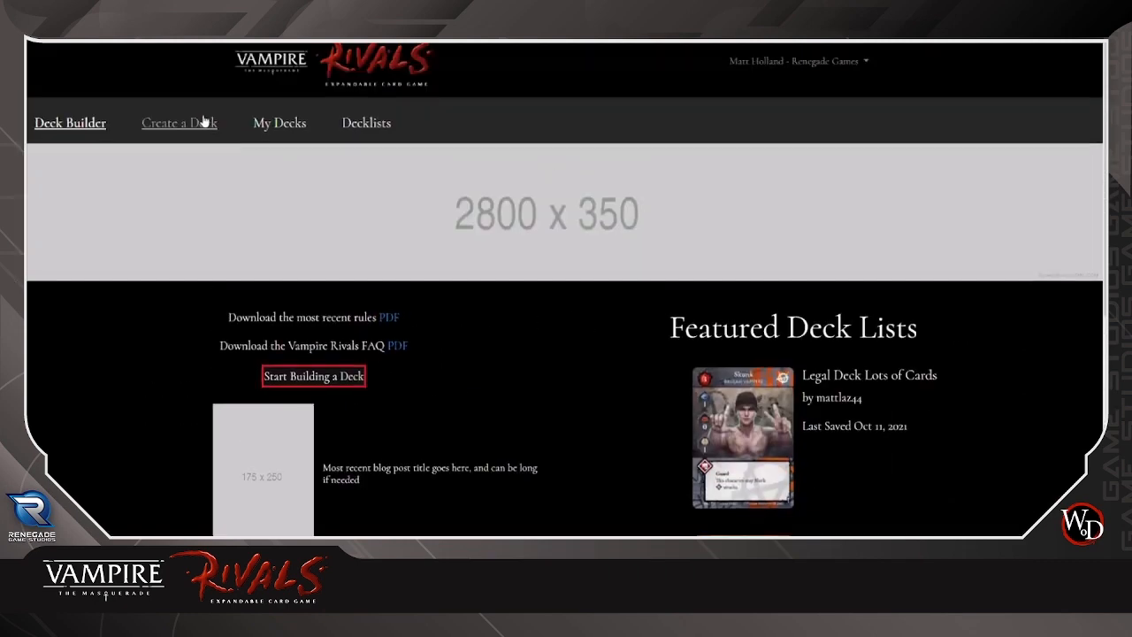
- Start a new deck and filter its cards by the Wolf & The Rat set and the Blood & Alchemy set
{"action": "left_click", "coordinate": [203, 124]}
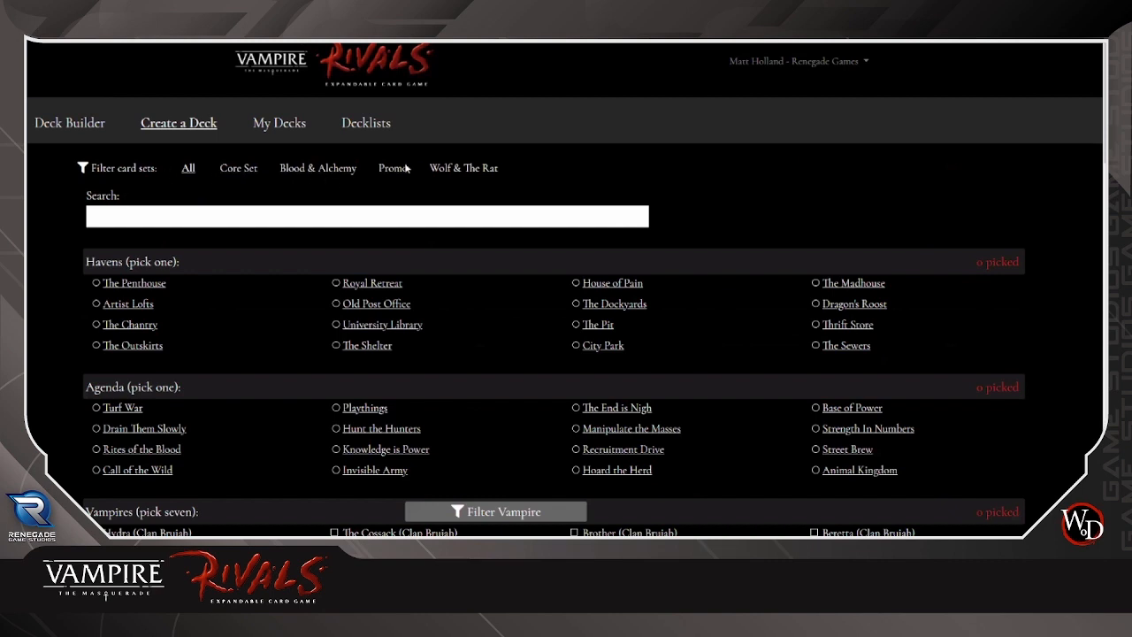
{"action": "left_click", "coordinate": [465, 169]}
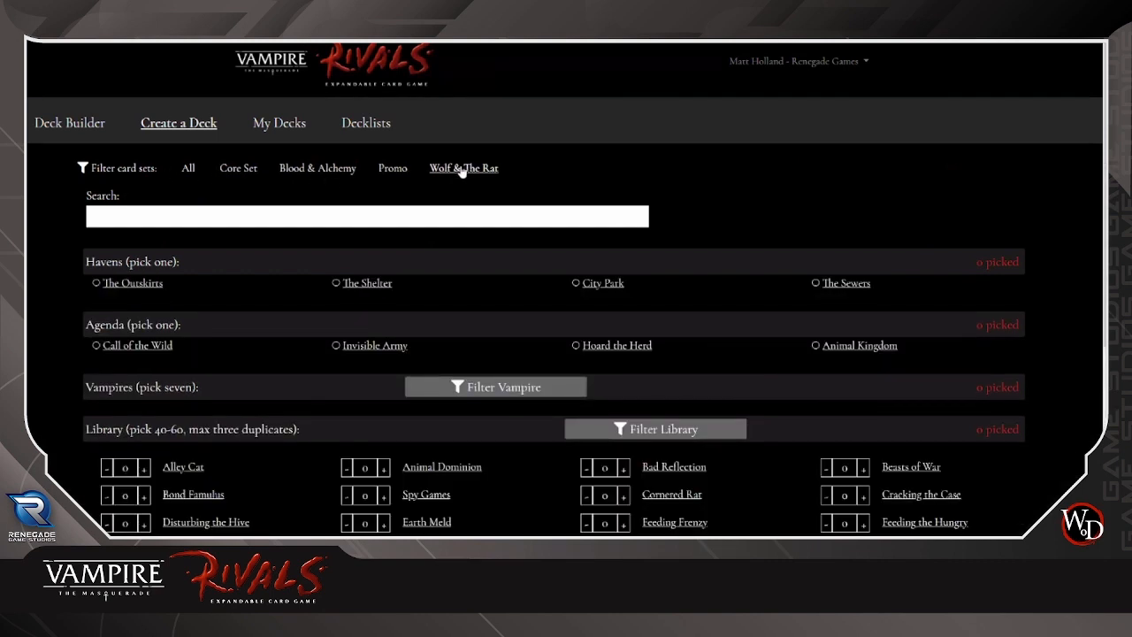
{"action": "left_click", "coordinate": [319, 169]}
- Filter the cards to the Promo set, view the details of the Martine Diaz vampire card and close them
{"action": "left_click", "coordinate": [391, 170]}
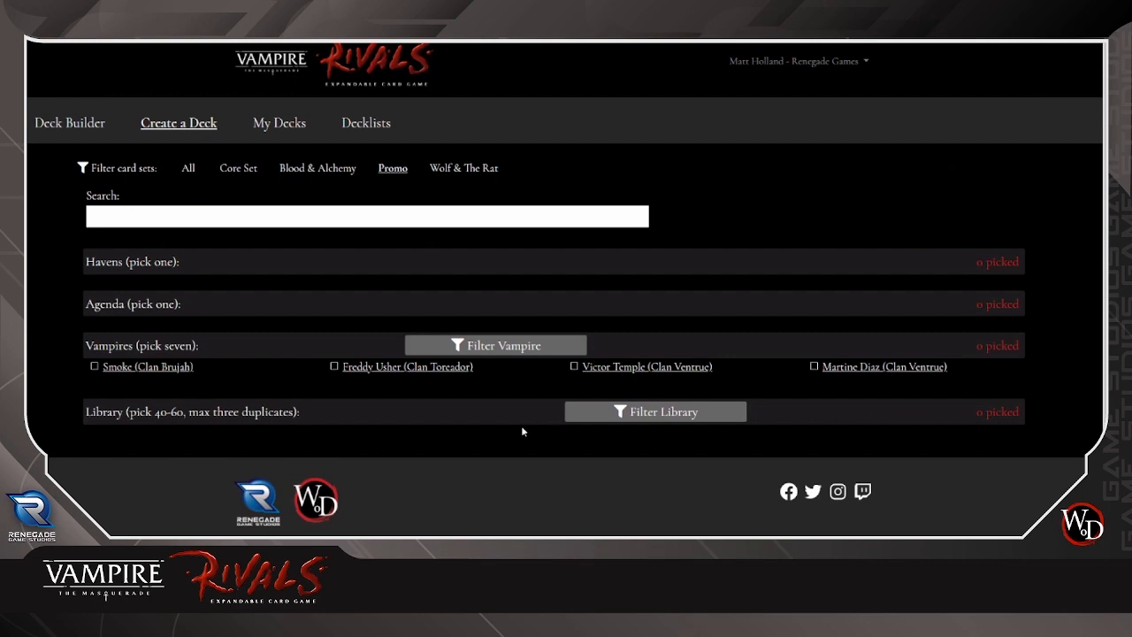
{"action": "left_click", "coordinate": [880, 371]}
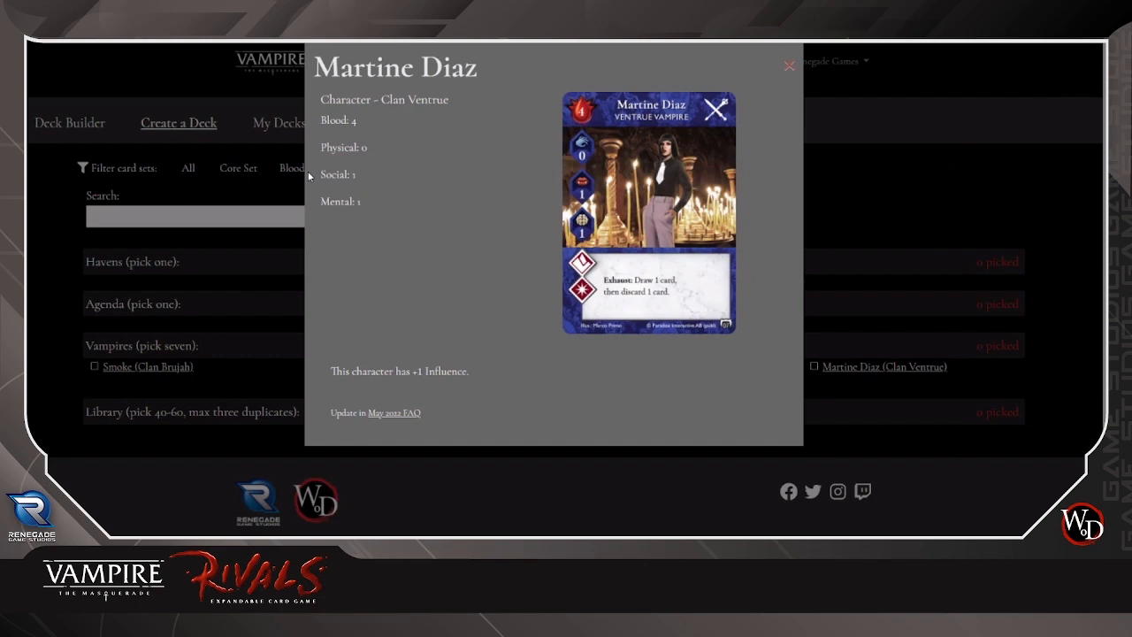
{"action": "left_click", "coordinate": [914, 181]}
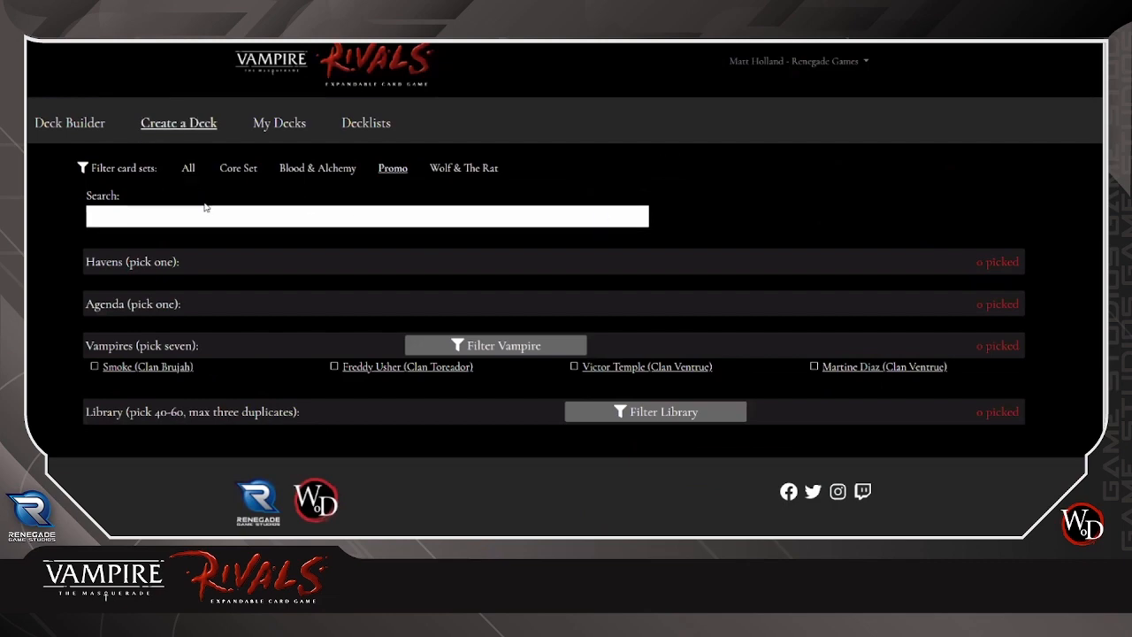
- Show all card sets again and search the cards for "secrecy"
{"action": "left_click", "coordinate": [189, 170]}
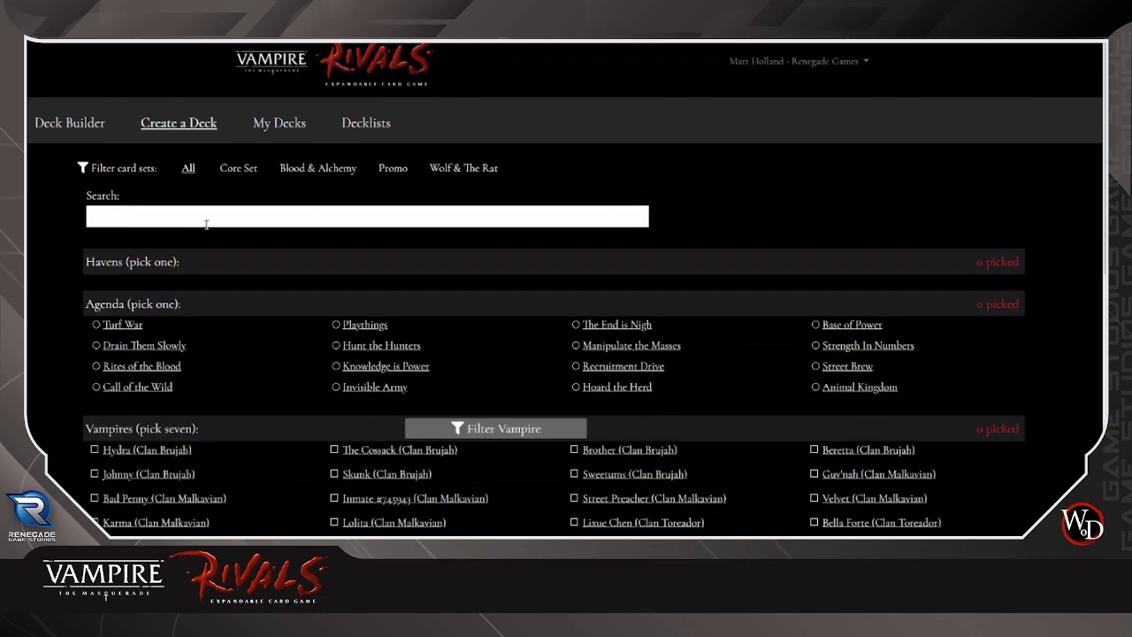
{"action": "scroll", "coordinate": [225, 232], "scroll_direction": "down", "scroll_amount": 2}
{"action": "left_click", "coordinate": [336, 291]}
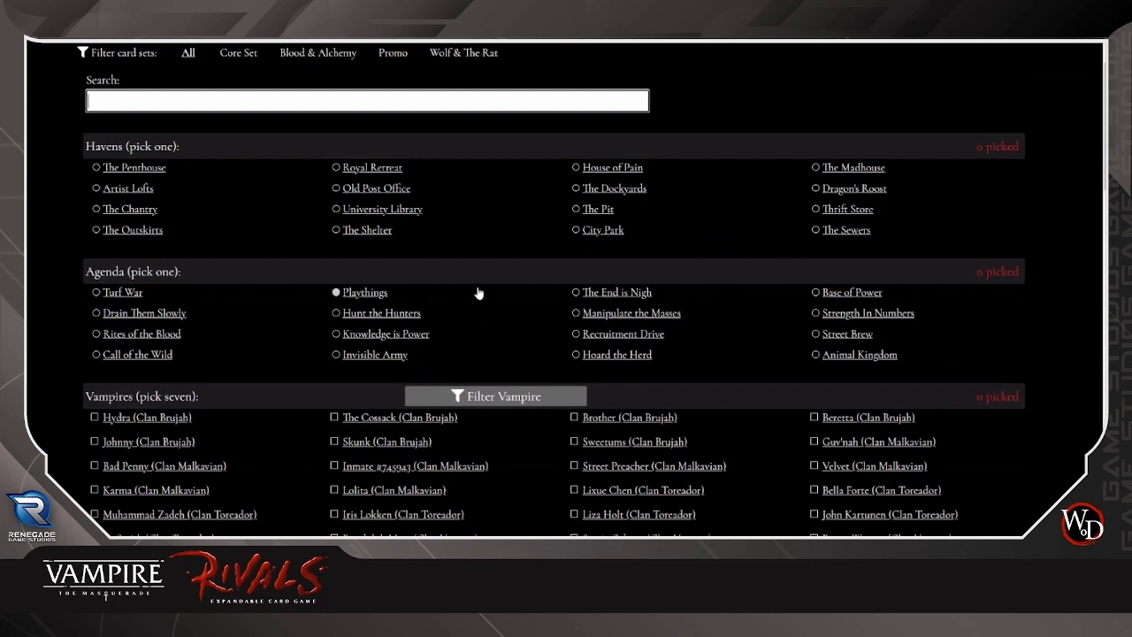
{"action": "type", "text": "secrecy"}
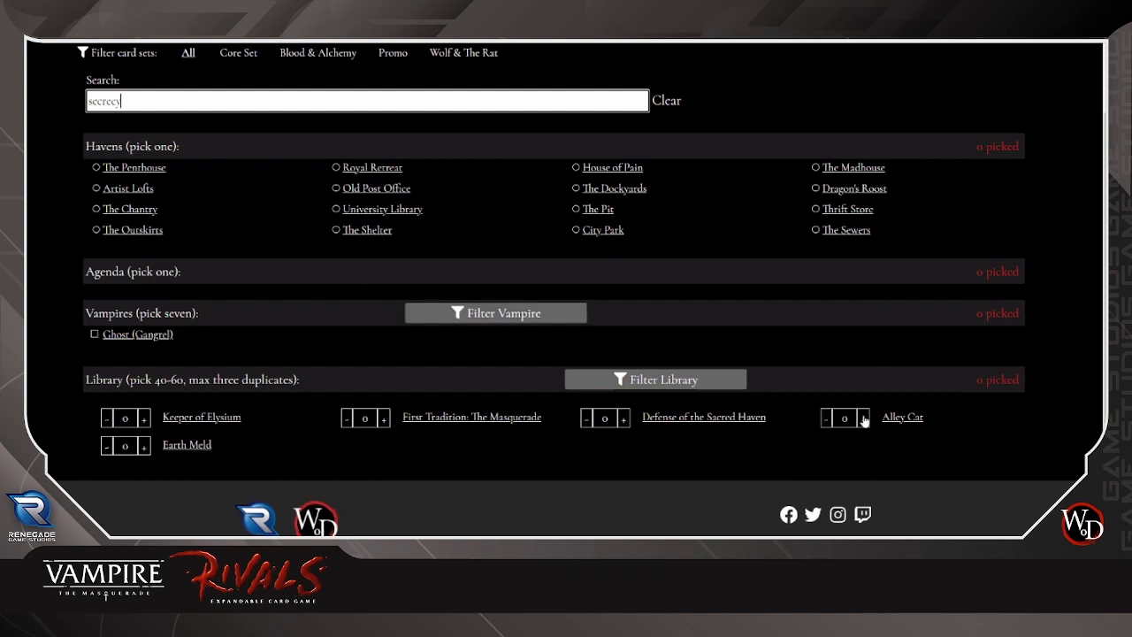
- View the details of the Ghost (Gangrel) vampire card and close them
{"action": "left_click", "coordinate": [144, 332]}
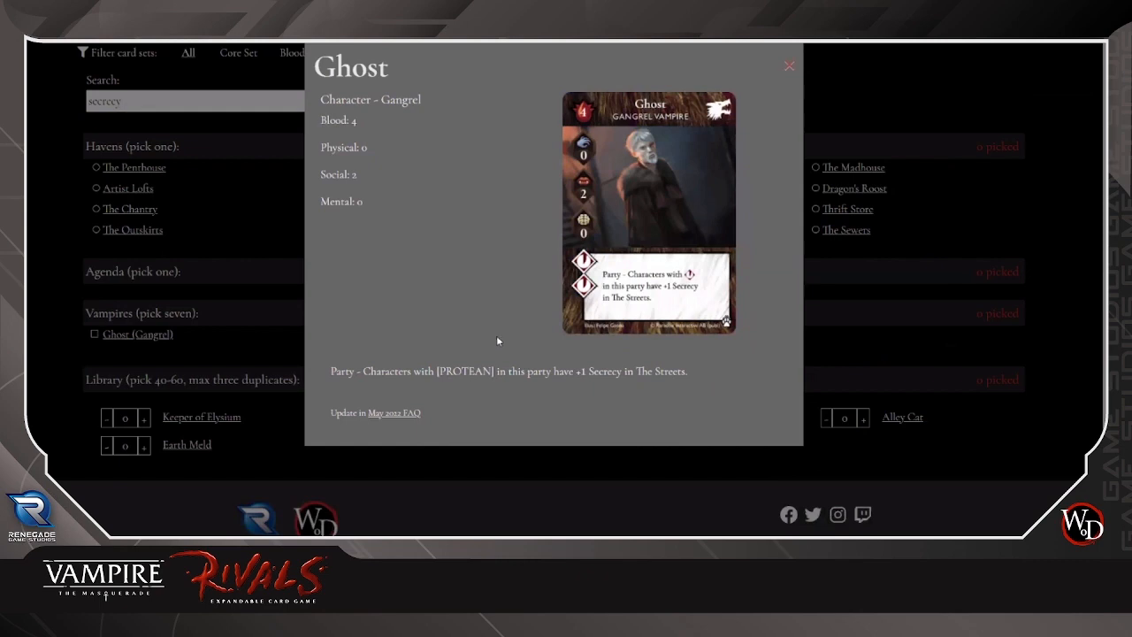
{"action": "left_click", "coordinate": [790, 64]}
{"action": "scroll", "coordinate": [760, 177], "scroll_direction": "up", "scroll_amount": 3}
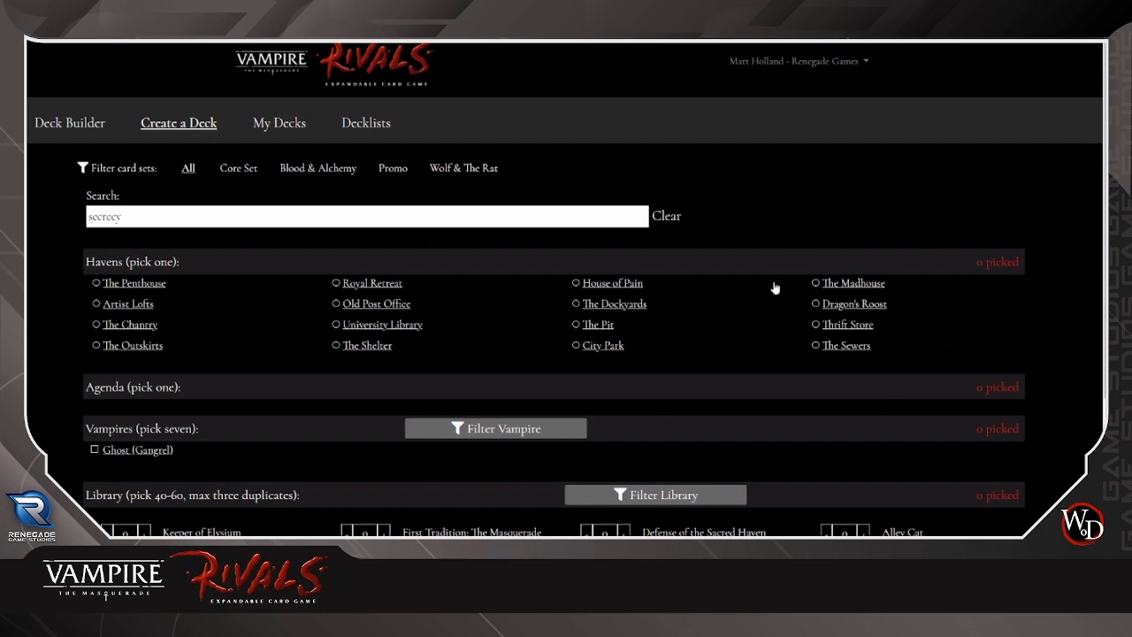
{"action": "scroll", "coordinate": [765, 299], "scroll_direction": "down", "scroll_amount": 2}
{"action": "scroll", "coordinate": [852, 230], "scroll_direction": "up", "scroll_amount": 2}
{"action": "scroll", "coordinate": [815, 198], "scroll_direction": "down", "scroll_amount": 3}
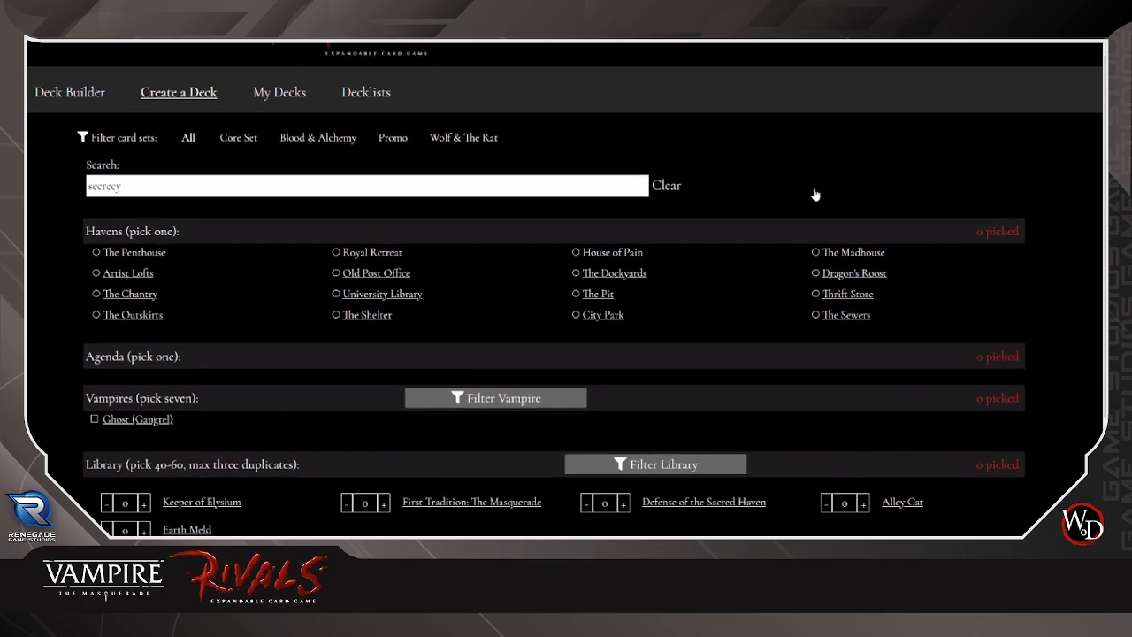
{"action": "scroll", "coordinate": [298, 304], "scroll_direction": "up", "scroll_amount": 3}
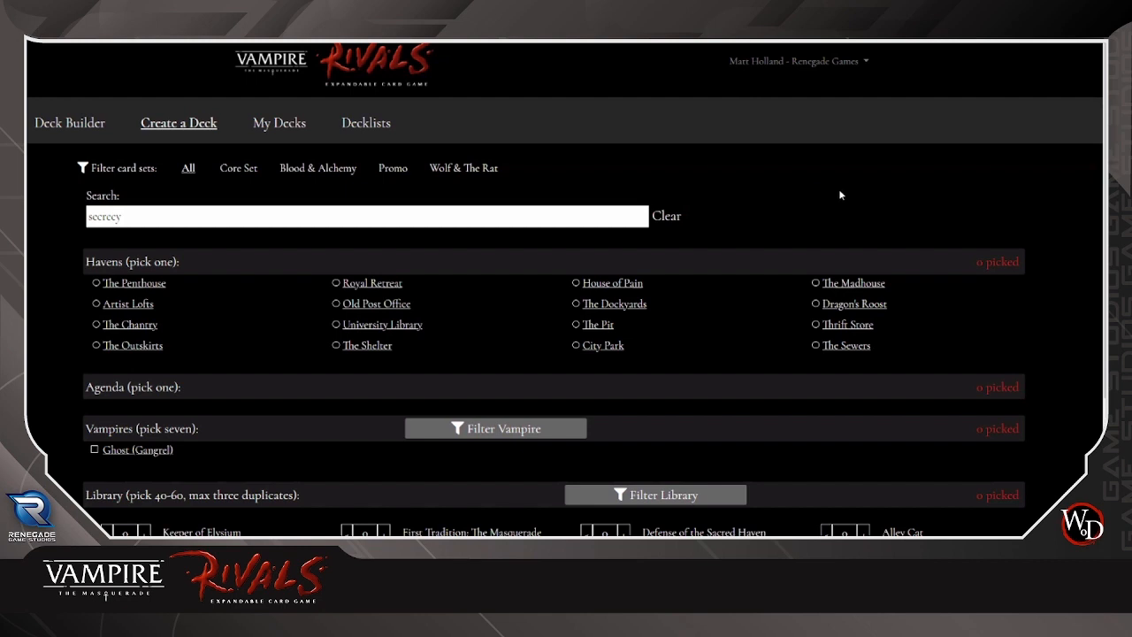
{"action": "scroll", "coordinate": [838, 188], "scroll_direction": "down", "scroll_amount": 1}
{"action": "scroll", "coordinate": [863, 190], "scroll_direction": "up", "scroll_amount": 1}
{"action": "scroll", "coordinate": [889, 190], "scroll_direction": "down", "scroll_amount": 2}
{"action": "scroll", "coordinate": [889, 182], "scroll_direction": "up", "scroll_amount": 2}
{"action": "left_click", "coordinate": [127, 304]}
{"action": "scroll", "coordinate": [131, 320], "scroll_direction": "down", "scroll_amount": 5}
{"action": "scroll", "coordinate": [138, 222], "scroll_direction": "up", "scroll_amount": 8}
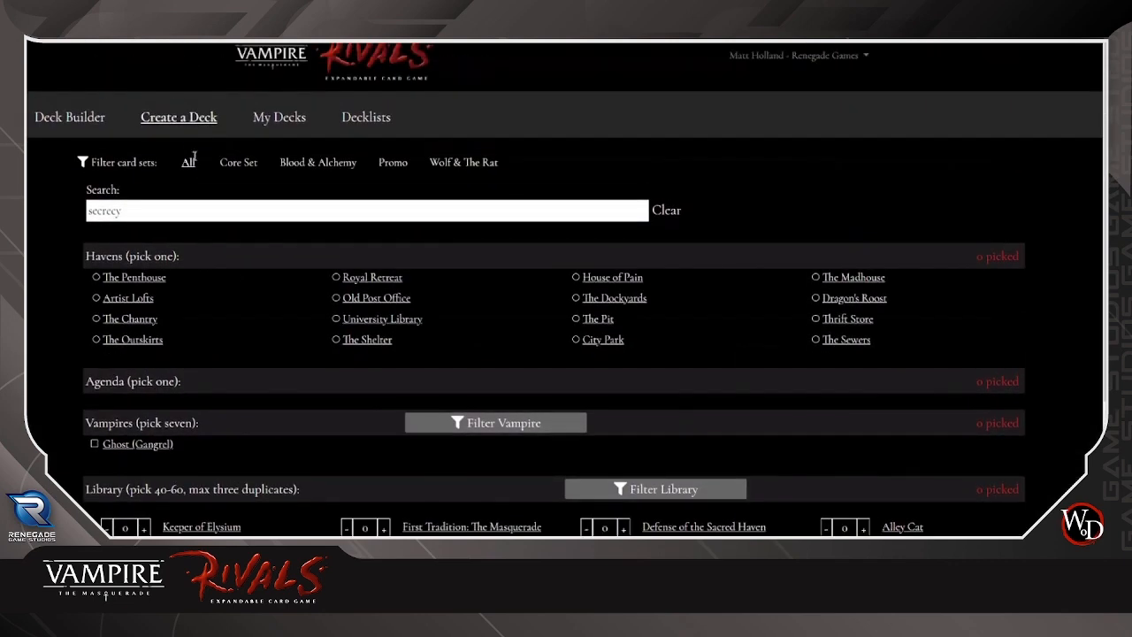
- Replace the card search with "hoard", then view the details of the Hoard the Herd agenda card and close them
{"action": "left_click", "coordinate": [667, 211]}
{"action": "scroll", "coordinate": [233, 321], "scroll_direction": "down", "scroll_amount": 4}
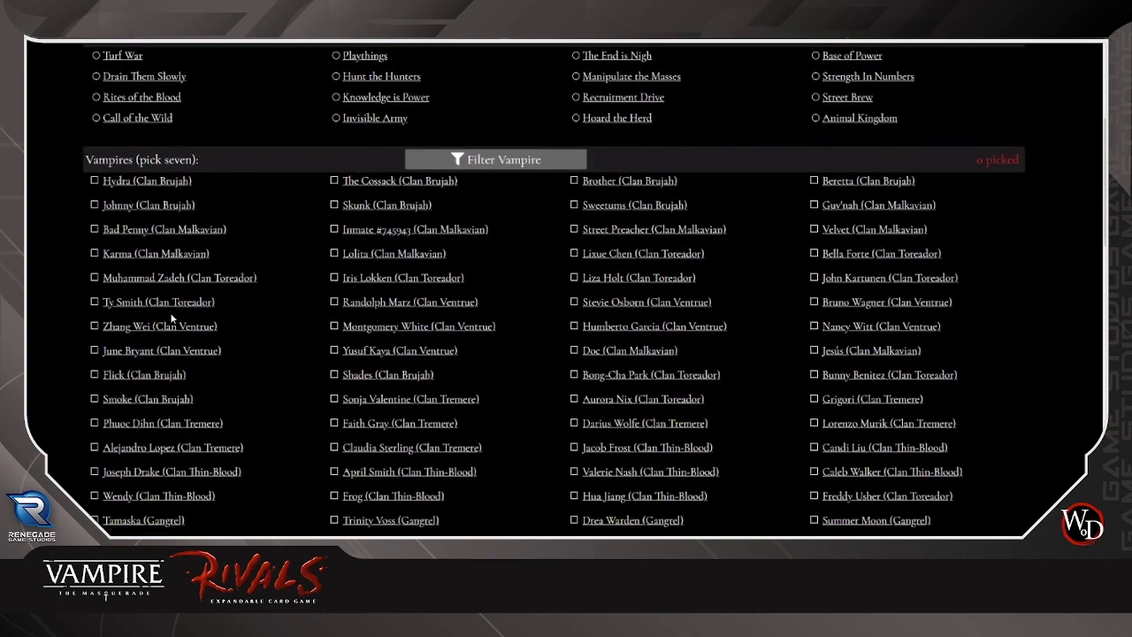
{"action": "scroll", "coordinate": [249, 148], "scroll_direction": "up", "scroll_amount": 2}
{"action": "scroll", "coordinate": [248, 149], "scroll_direction": "up", "scroll_amount": 1}
{"action": "left_click", "coordinate": [212, 104]}
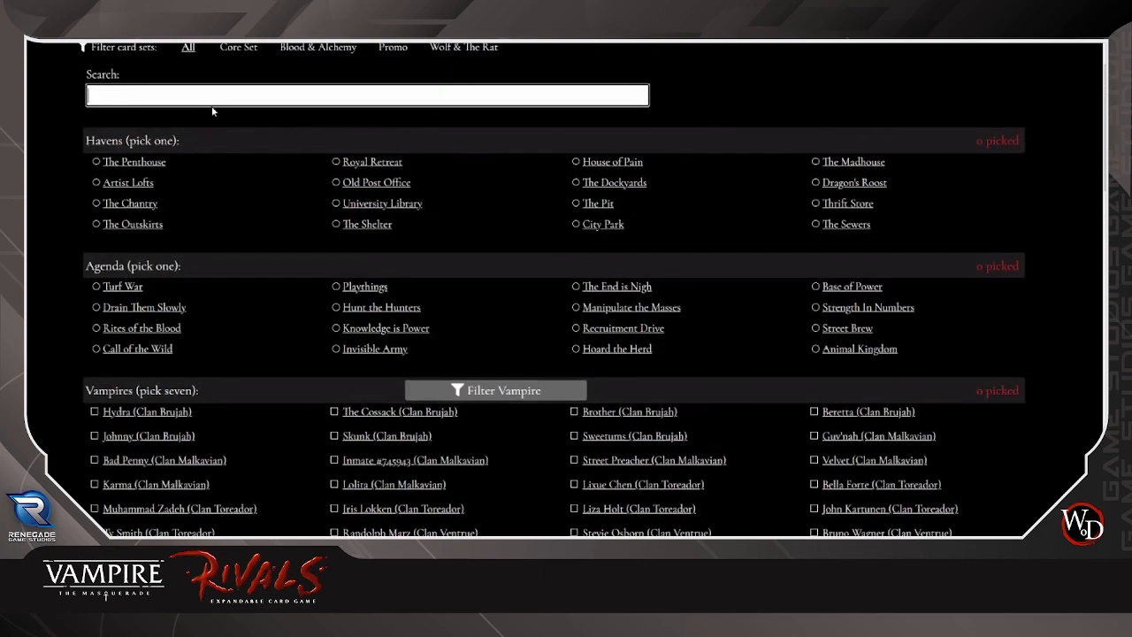
{"action": "type", "text": "hoard"}
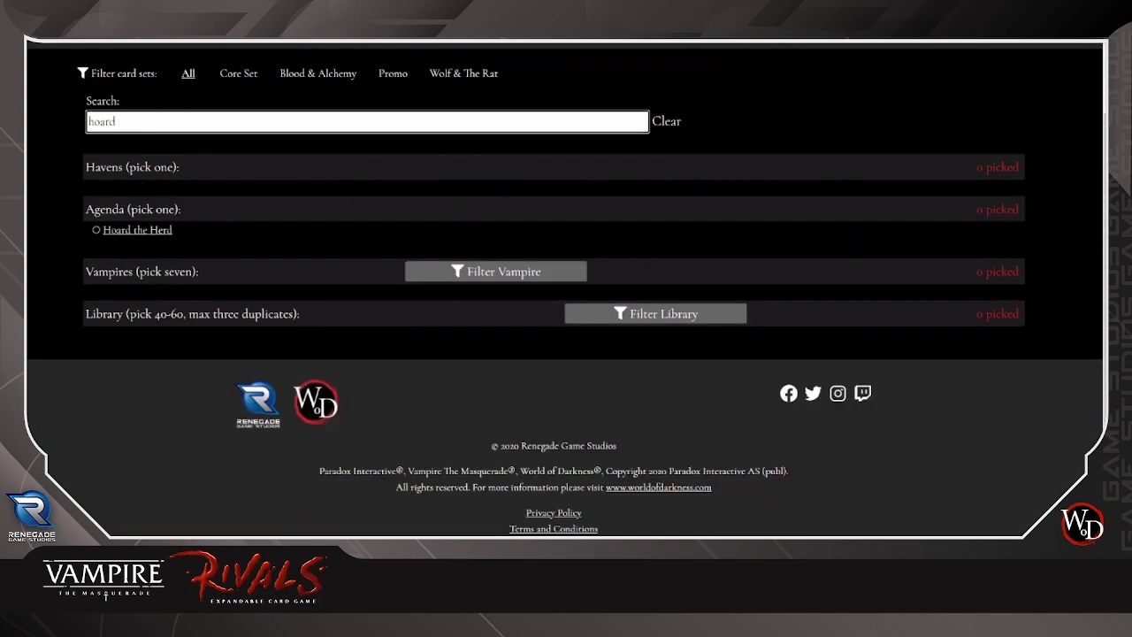
{"action": "left_click", "coordinate": [132, 231]}
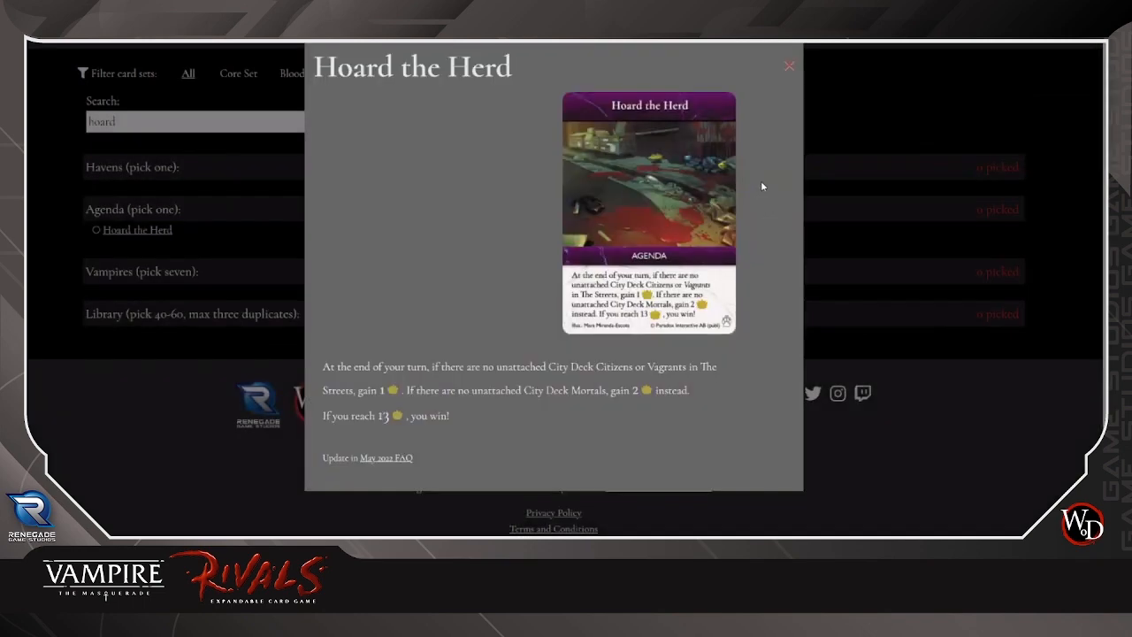
{"action": "left_click", "coordinate": [789, 67]}
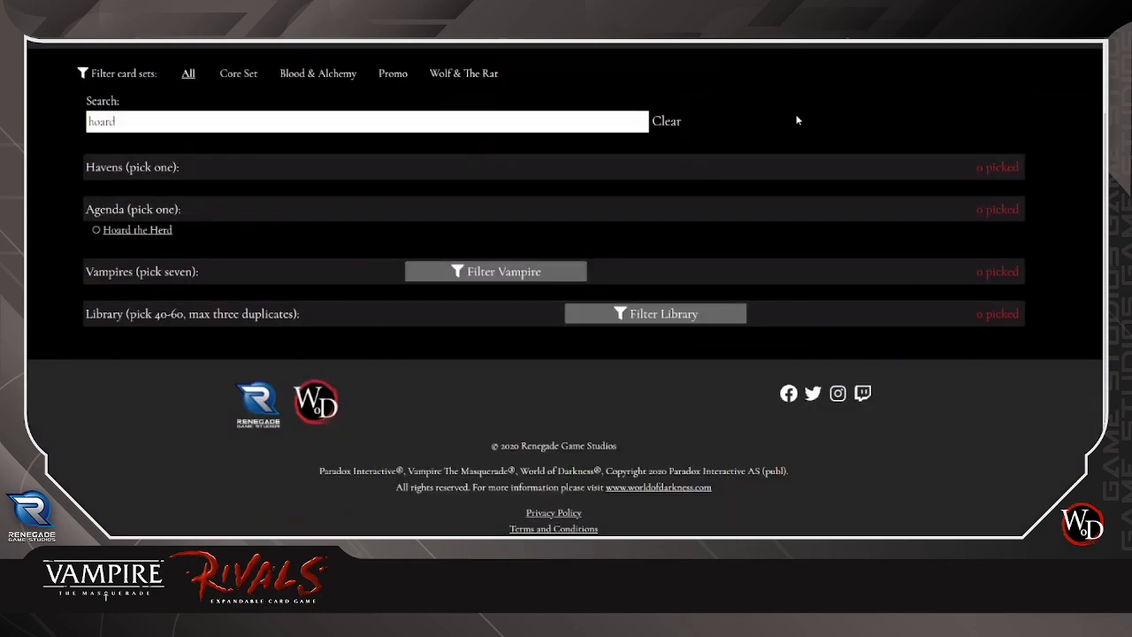
- Open the sharing options of the saved Ranged Brujah deck and copy its deck text and its BBCode
{"action": "scroll", "coordinate": [580, 191], "scroll_direction": "up", "scroll_amount": 2}
{"action": "left_click", "coordinate": [360, 129]}
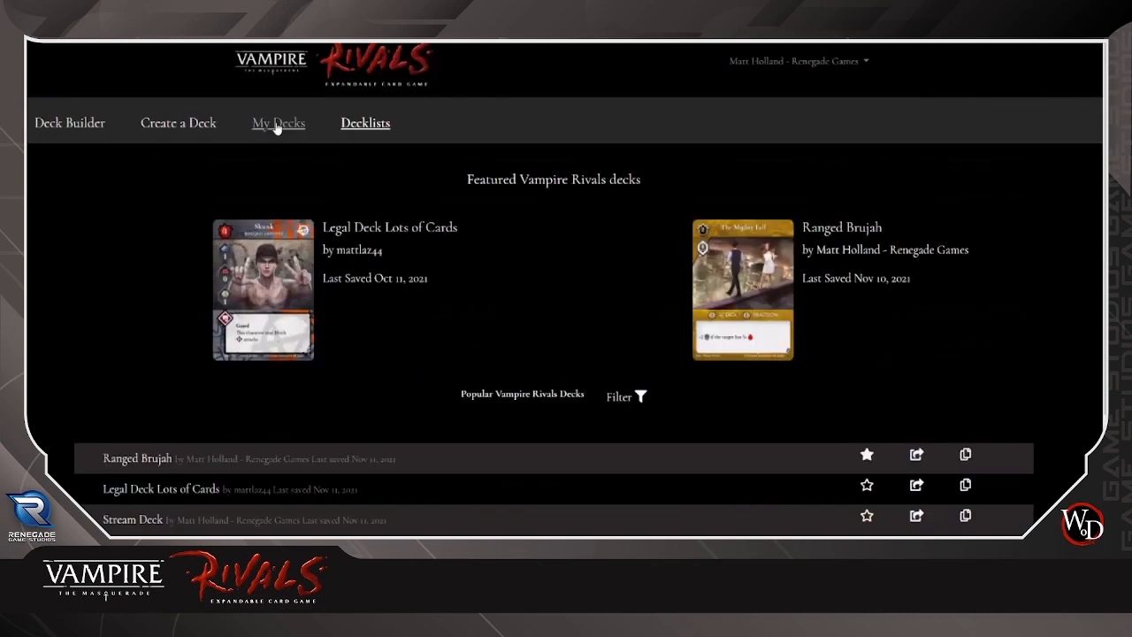
{"action": "left_click", "coordinate": [297, 127]}
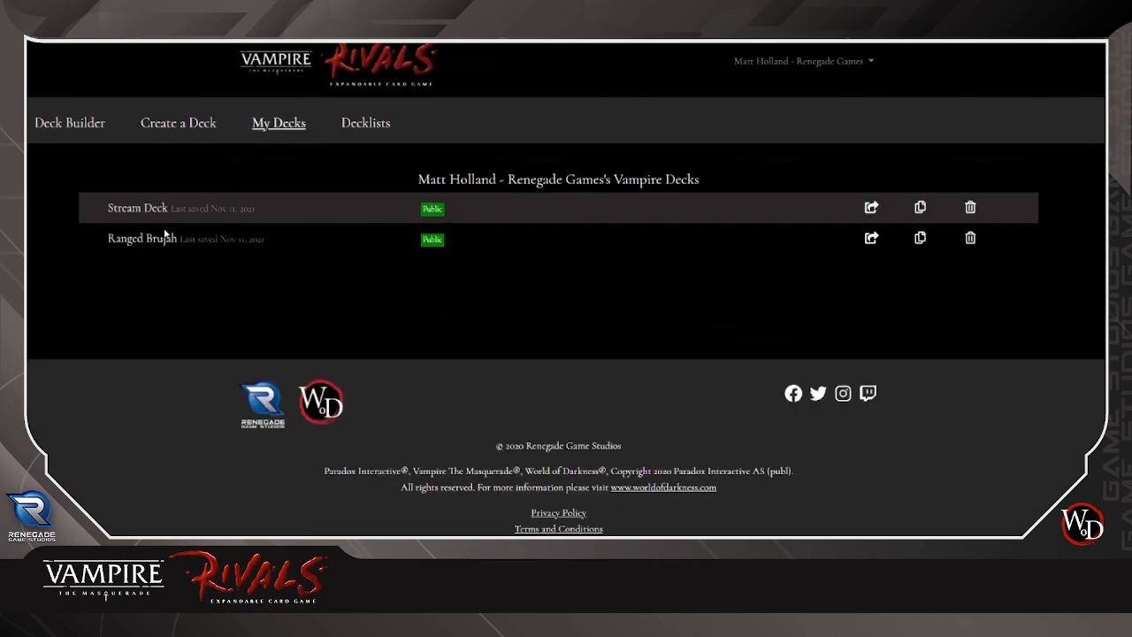
{"action": "left_click", "coordinate": [871, 238]}
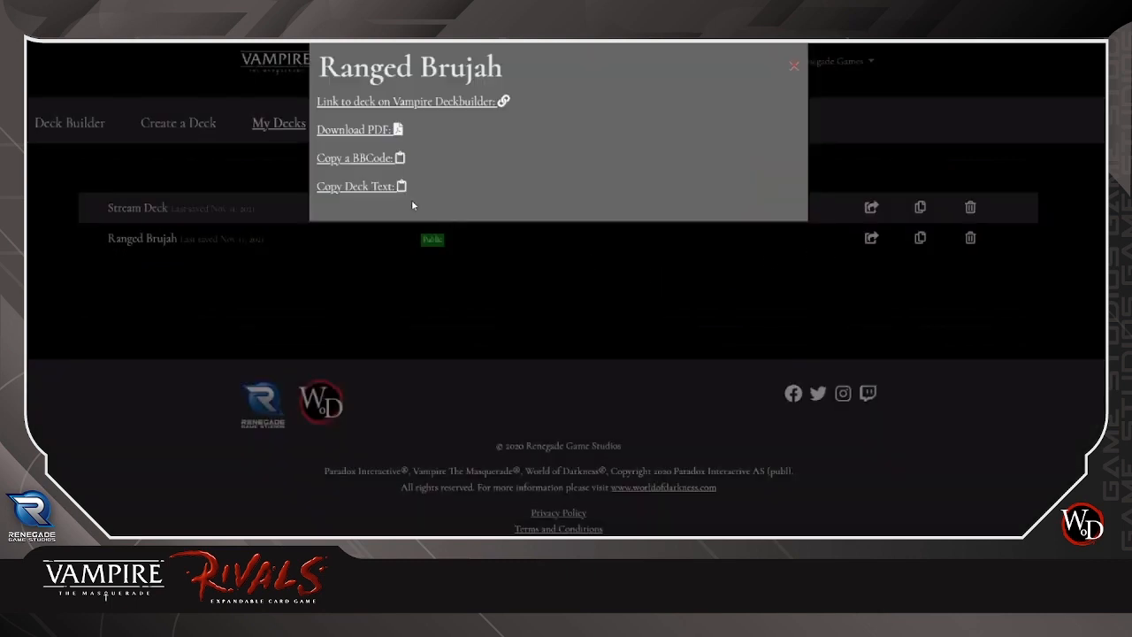
{"action": "left_click", "coordinate": [377, 187]}
{"action": "left_click", "coordinate": [364, 159]}
- Search the web for "bbcode preview" in a new browser tab and open Infinite Story's BBCode Tester
{"action": "key", "text": "ctrl+t"}
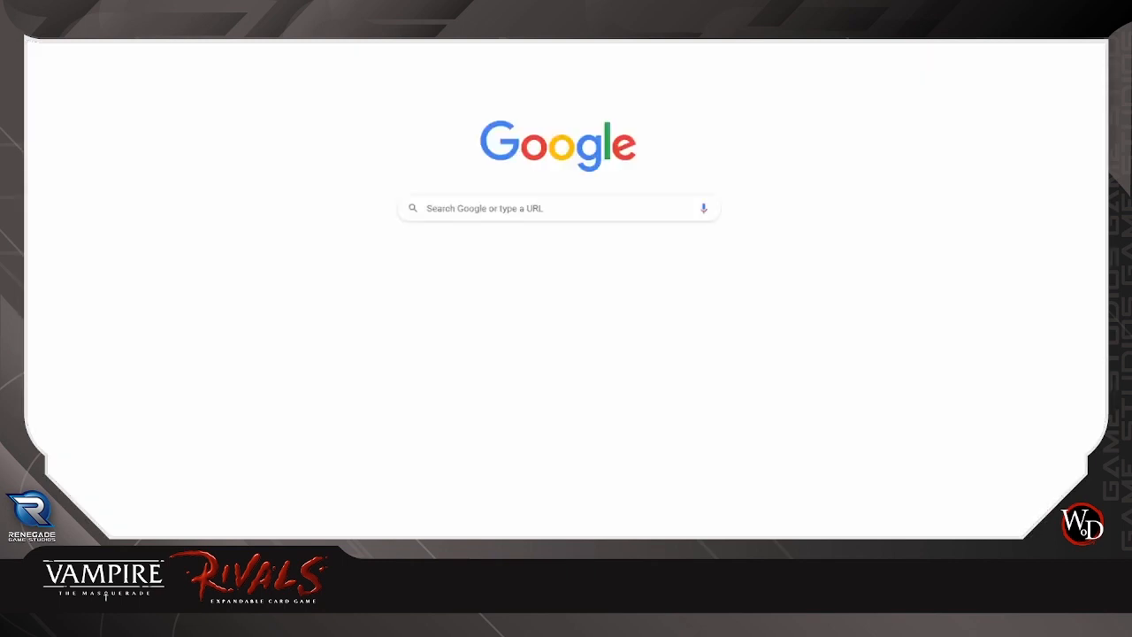
{"action": "type", "text": "bb"}
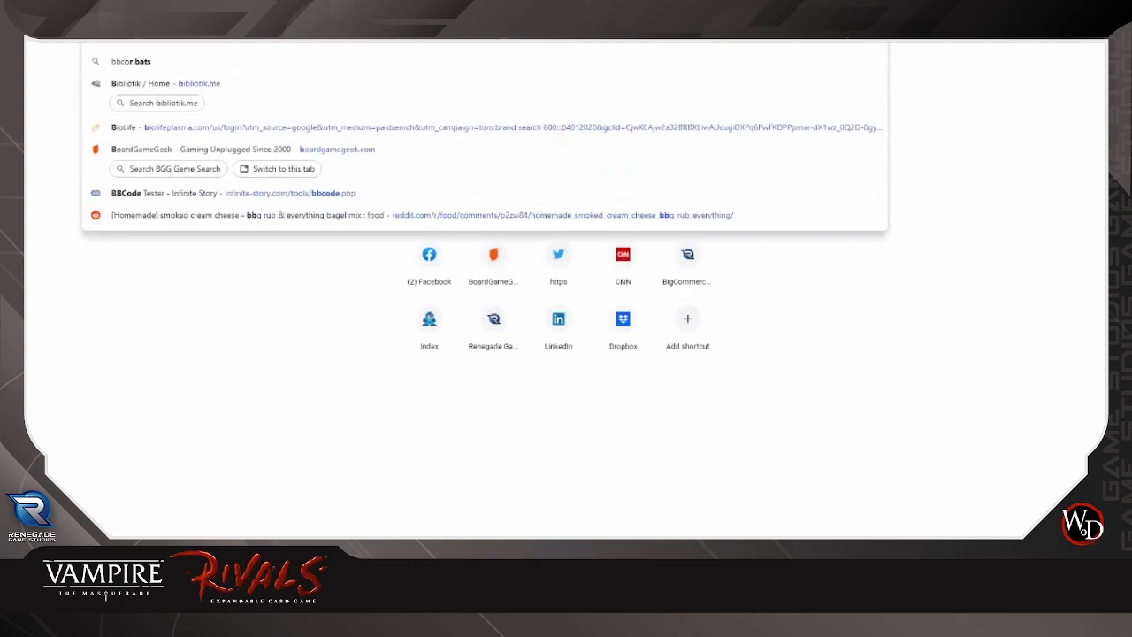
{"action": "type", "text": "code preview"}
{"action": "key", "text": "Return"}
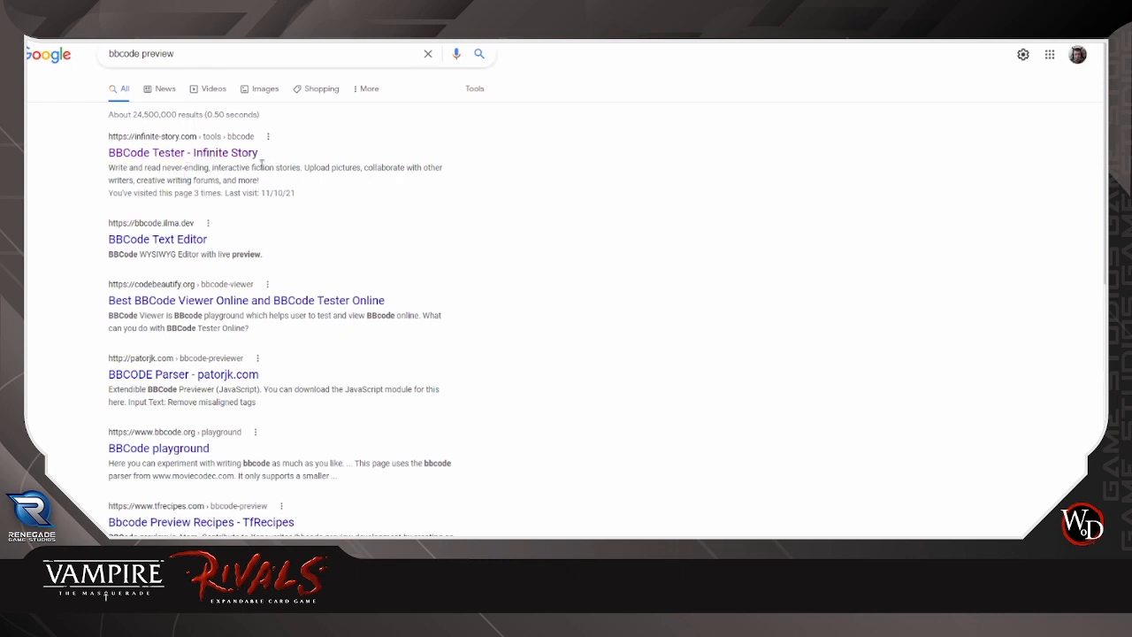
{"action": "left_click", "coordinate": [226, 160]}
- Paste the copied Ranged Brujah BBCode into the tester and show its preview
{"action": "key", "text": "ctrl+Tab"}
{"action": "key", "text": "ctrl+v"}
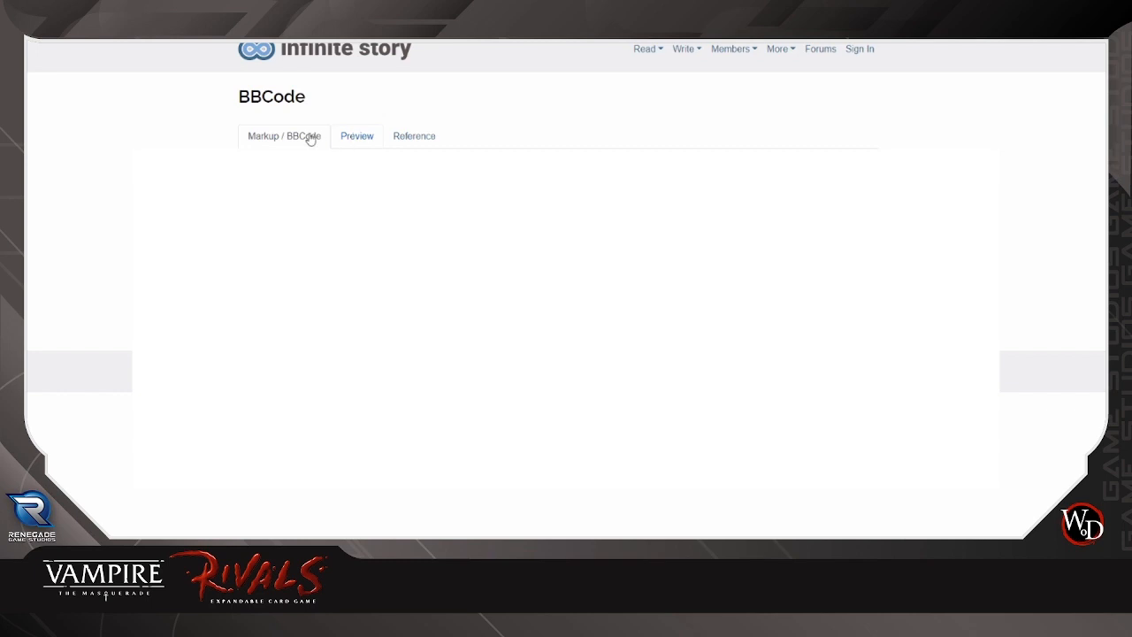
{"action": "left_click", "coordinate": [354, 137]}
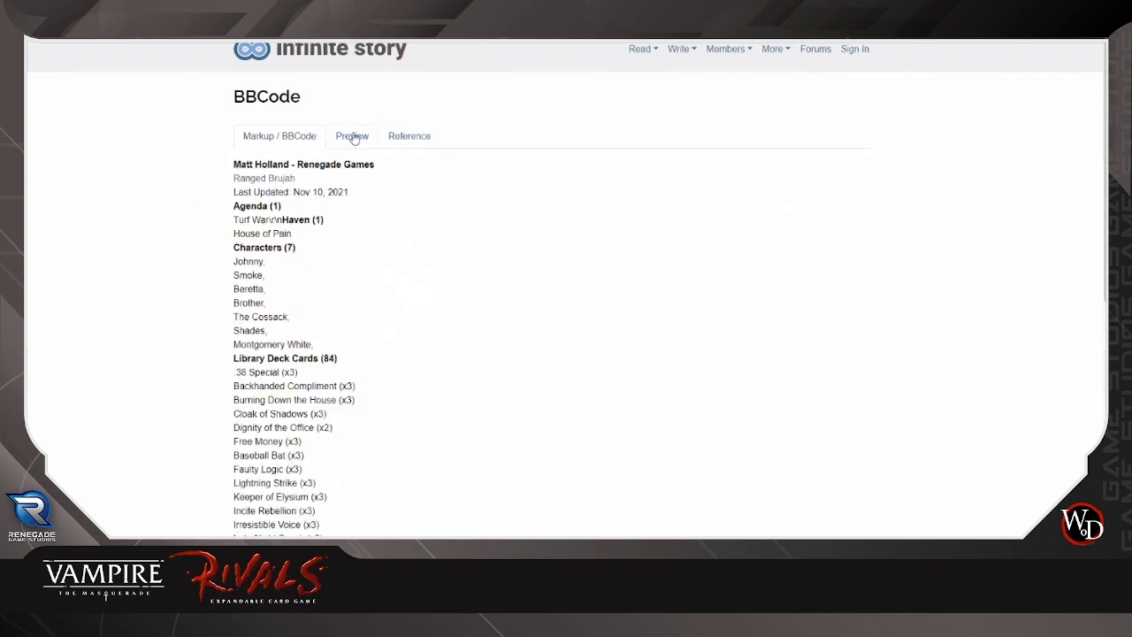
- Examine the previewed decklist, especially the Agenda and Haven lines and the library cards, then close the tester and return to the deck builder
{"action": "scroll", "coordinate": [189, 192], "scroll_direction": "down", "scroll_amount": 3}
{"action": "scroll", "coordinate": [194, 185], "scroll_direction": "down", "scroll_amount": 2}
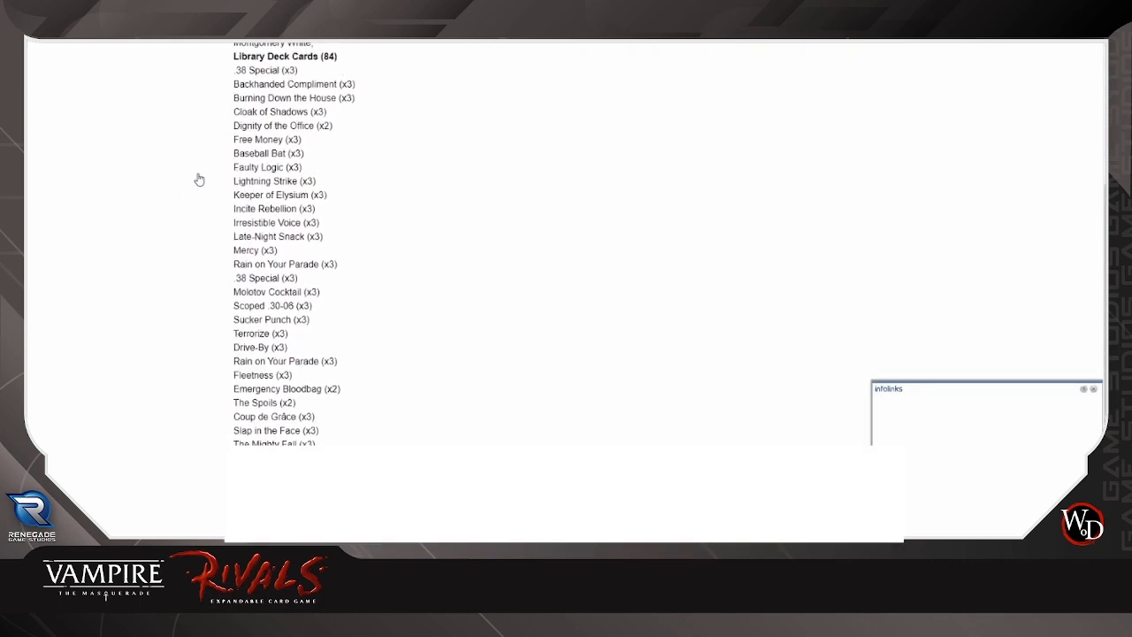
{"action": "scroll", "coordinate": [200, 188], "scroll_direction": "up", "scroll_amount": 4}
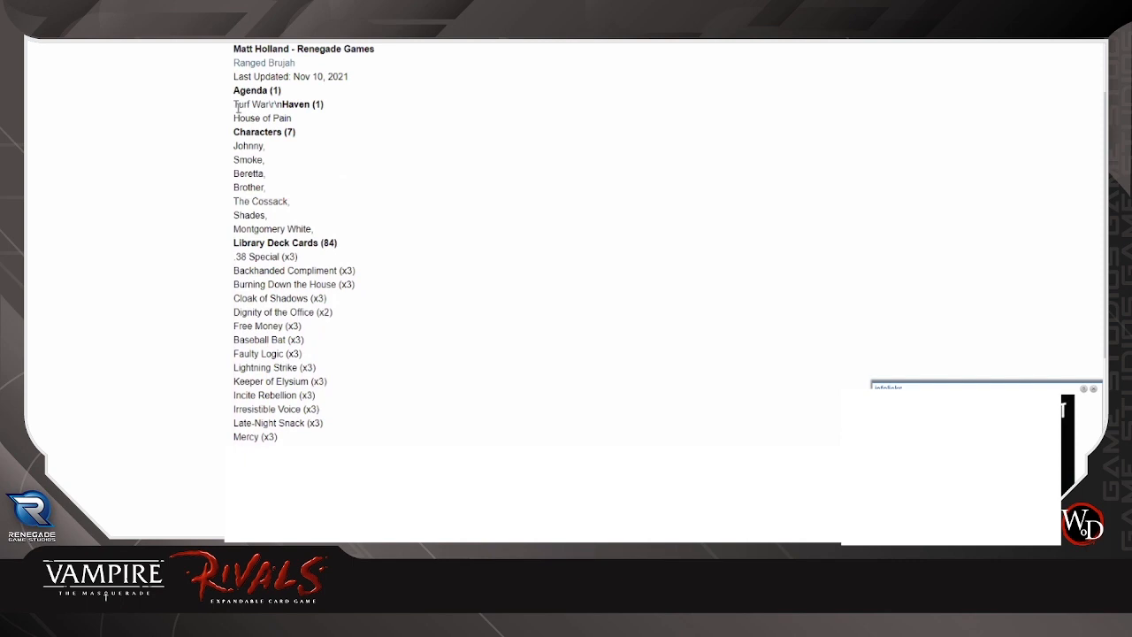
{"action": "left_click_drag", "start_coordinate": [242, 104], "coordinate": [284, 104]}
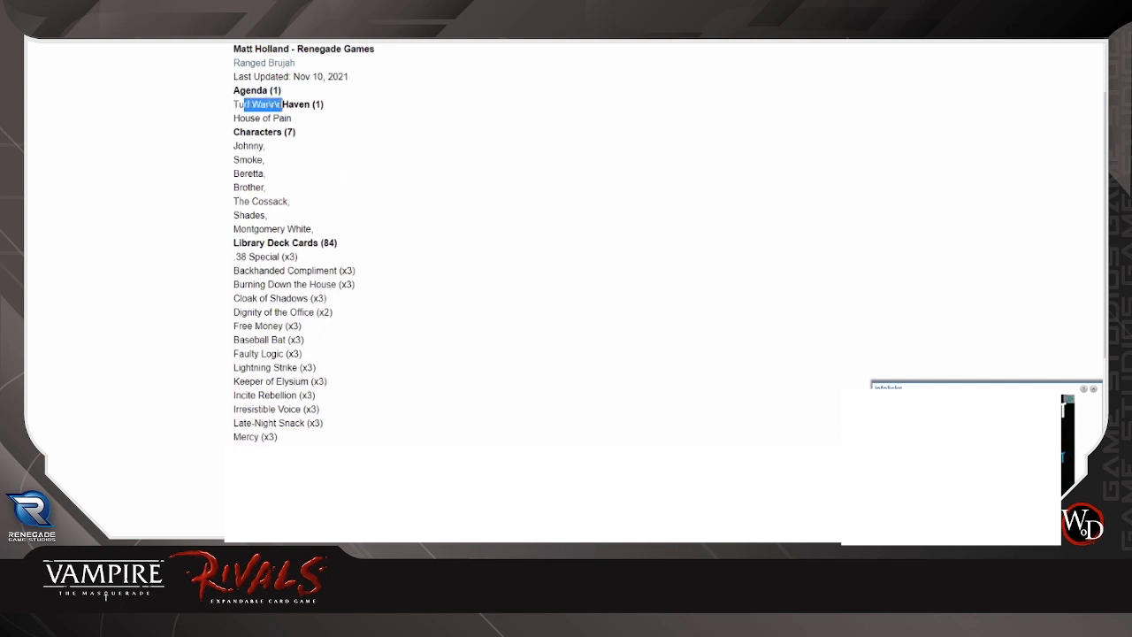
{"action": "left_click", "coordinate": [337, 106]}
{"action": "scroll", "coordinate": [362, 207], "scroll_direction": "down", "scroll_amount": 3}
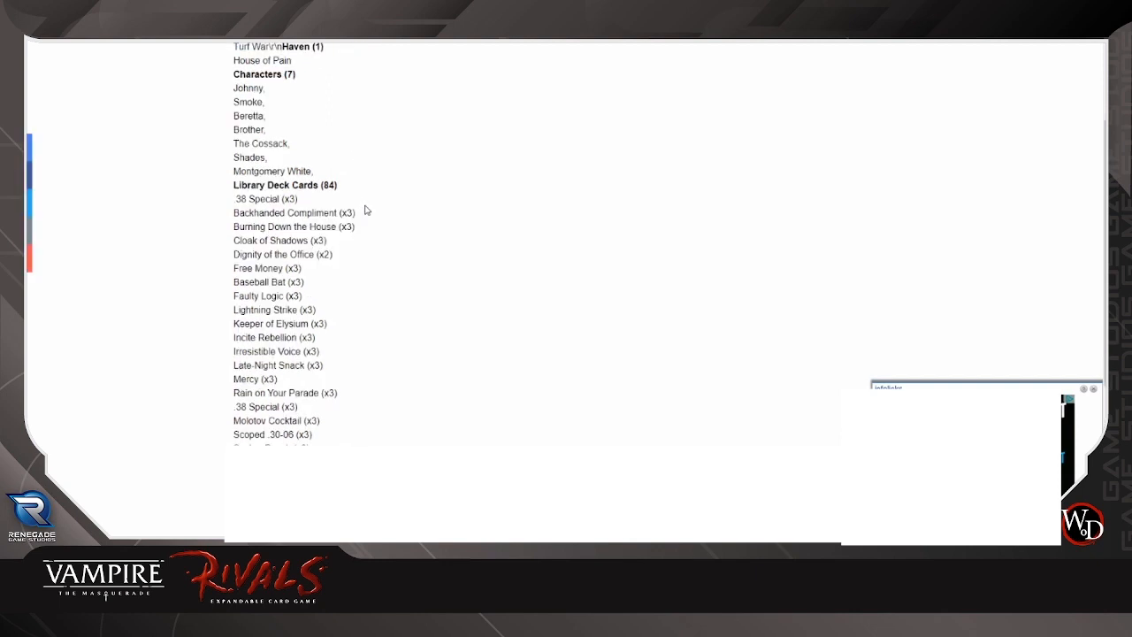
{"action": "scroll", "coordinate": [384, 198], "scroll_direction": "up", "scroll_amount": 1}
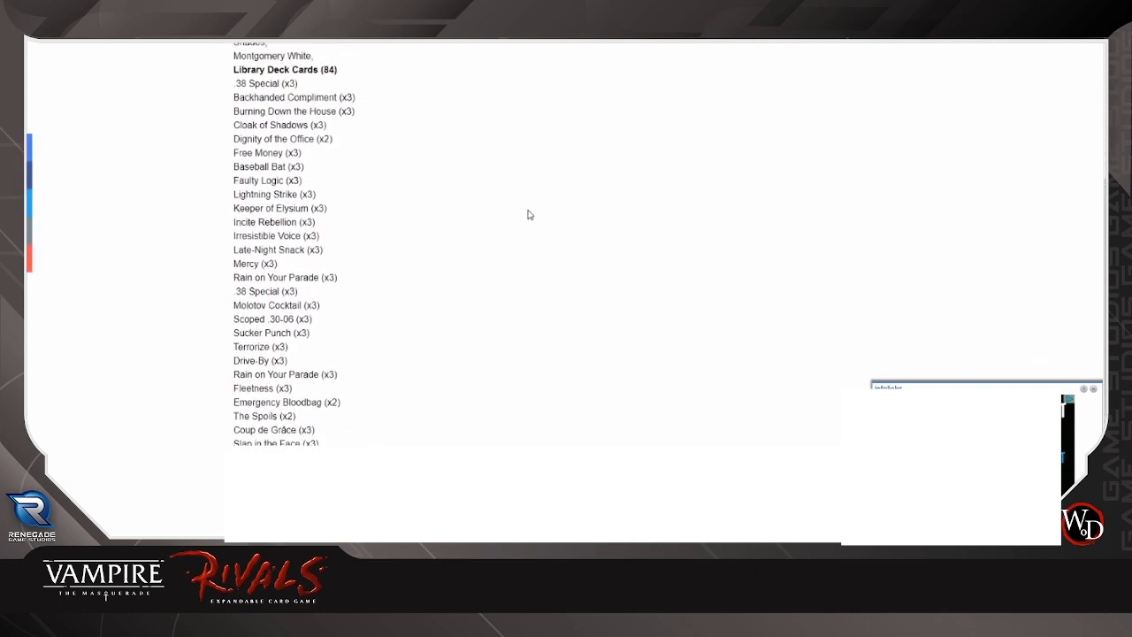
{"action": "scroll", "coordinate": [518, 237], "scroll_direction": "up", "scroll_amount": 1}
{"action": "scroll", "coordinate": [518, 237], "scroll_direction": "up", "scroll_amount": 2}
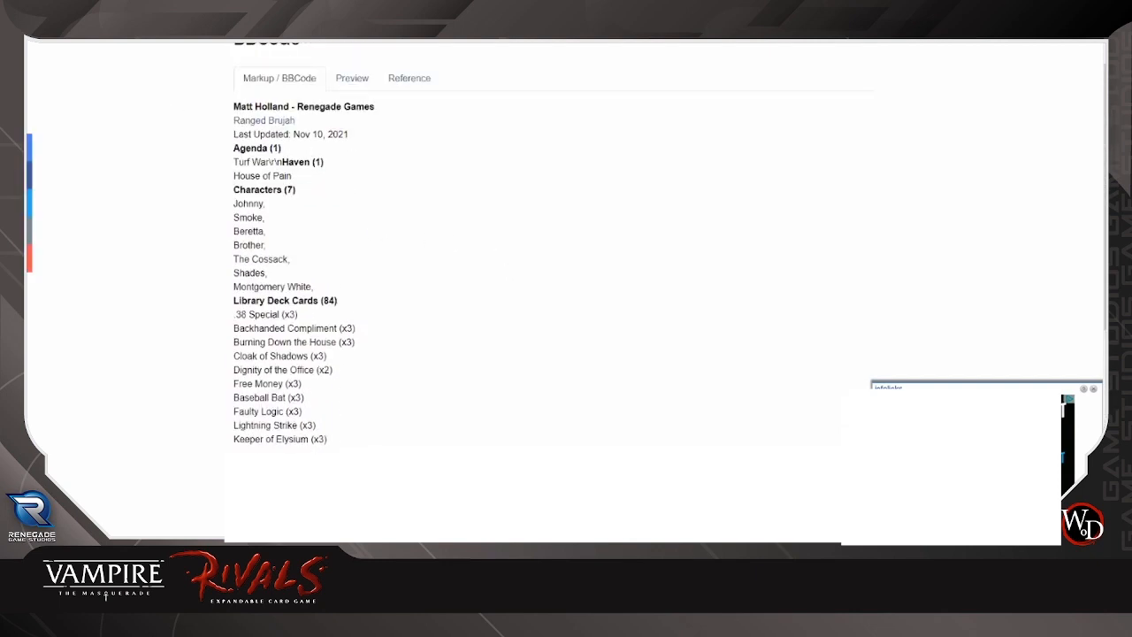
{"action": "key", "text": "ctrl+w"}
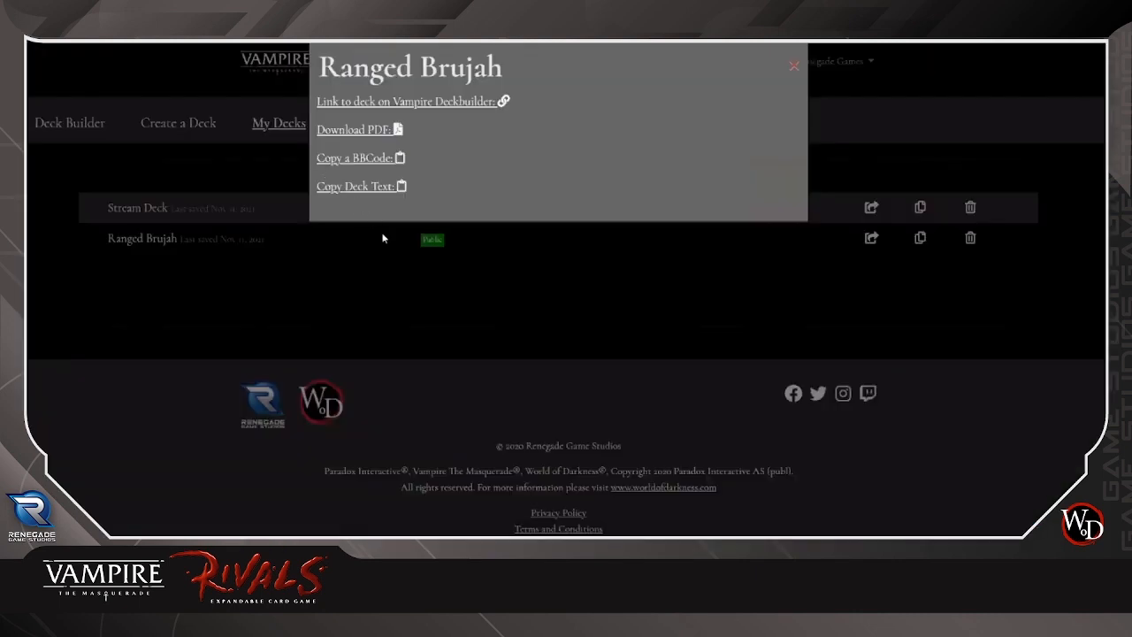
- Open the PDF decklist of the Ranged Brujah deck, look through its fields and card table, and close it
{"action": "left_click", "coordinate": [358, 158]}
{"action": "left_click", "coordinate": [383, 131]}
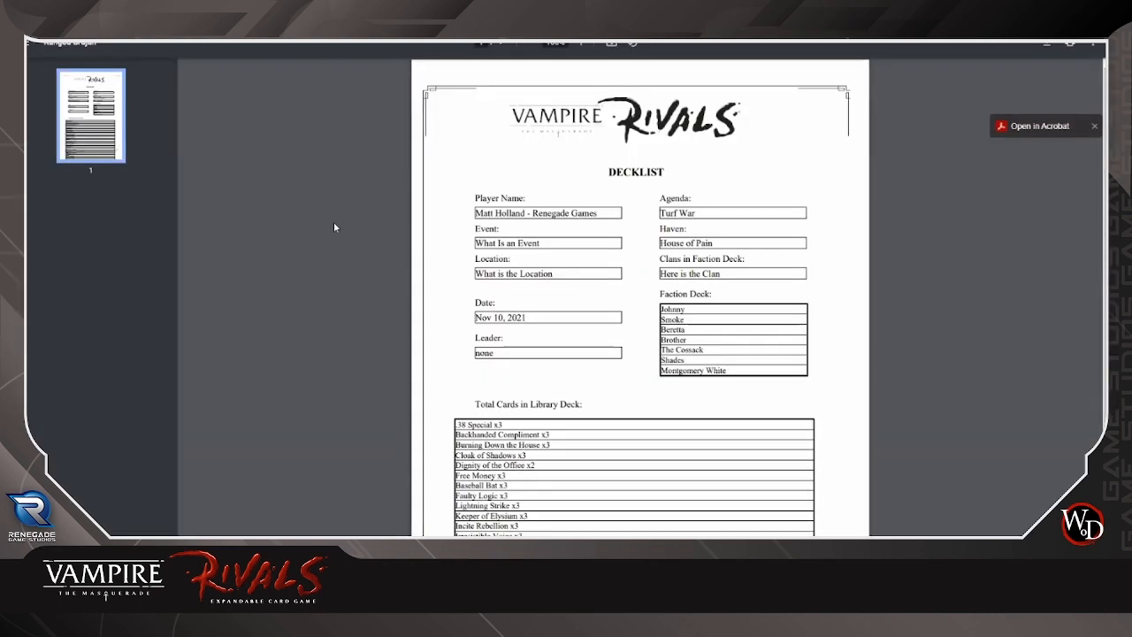
{"action": "scroll", "coordinate": [351, 222], "scroll_direction": "down", "scroll_amount": 3}
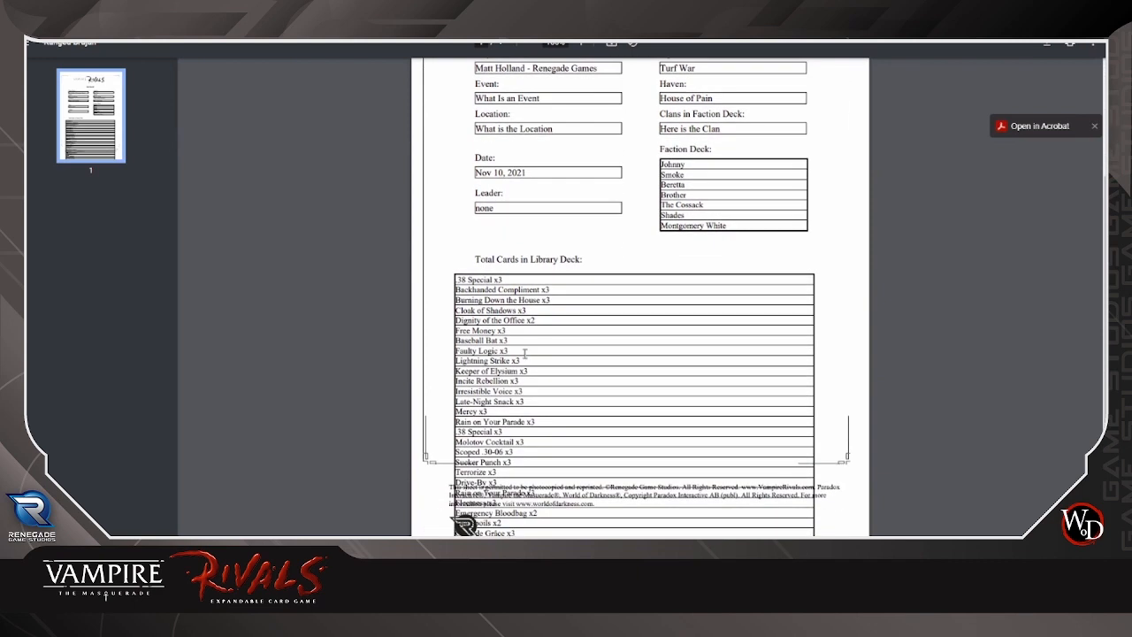
{"action": "scroll", "coordinate": [367, 345], "scroll_direction": "up", "scroll_amount": 3}
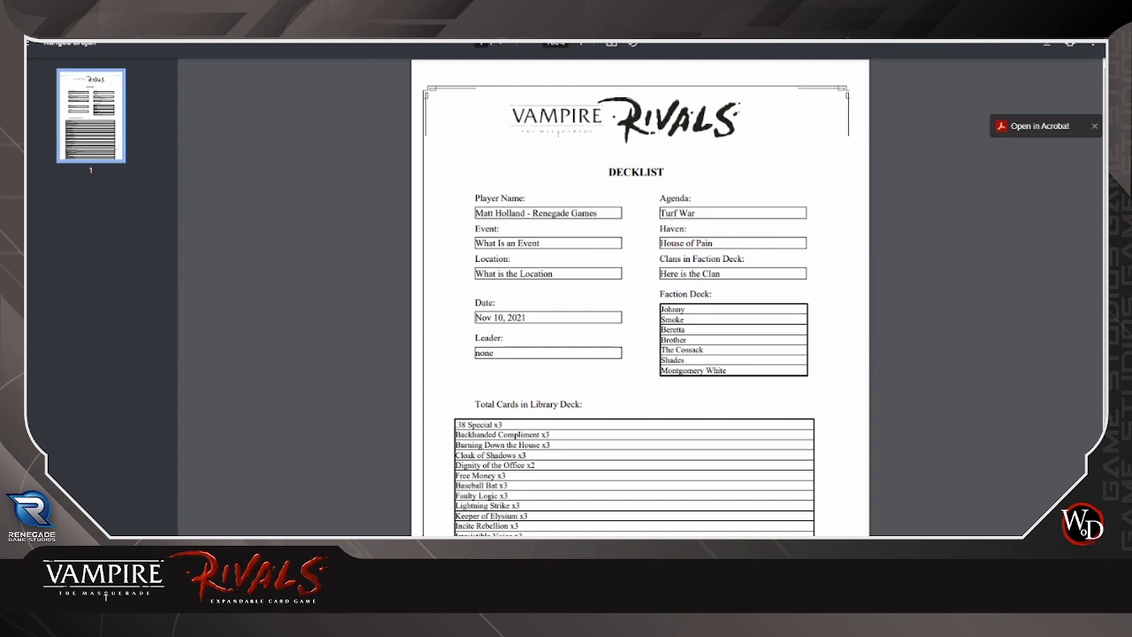
{"action": "key", "text": "ctrl+w"}
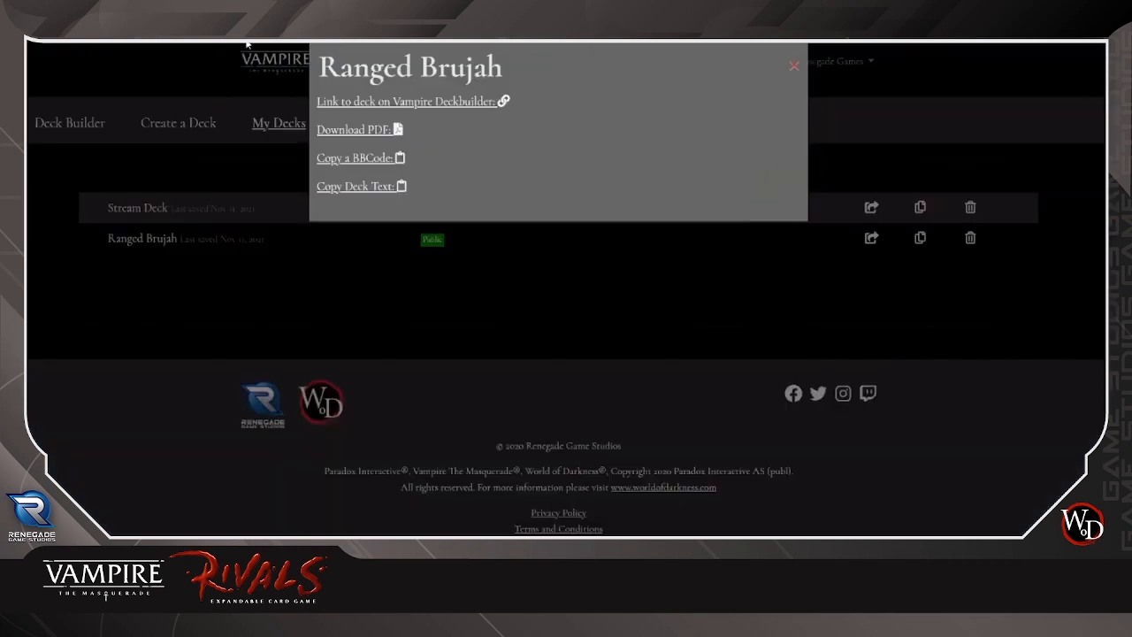
- Close the Ranged Brujah sharing options and start a new deck
{"action": "left_click", "coordinate": [212, 157]}
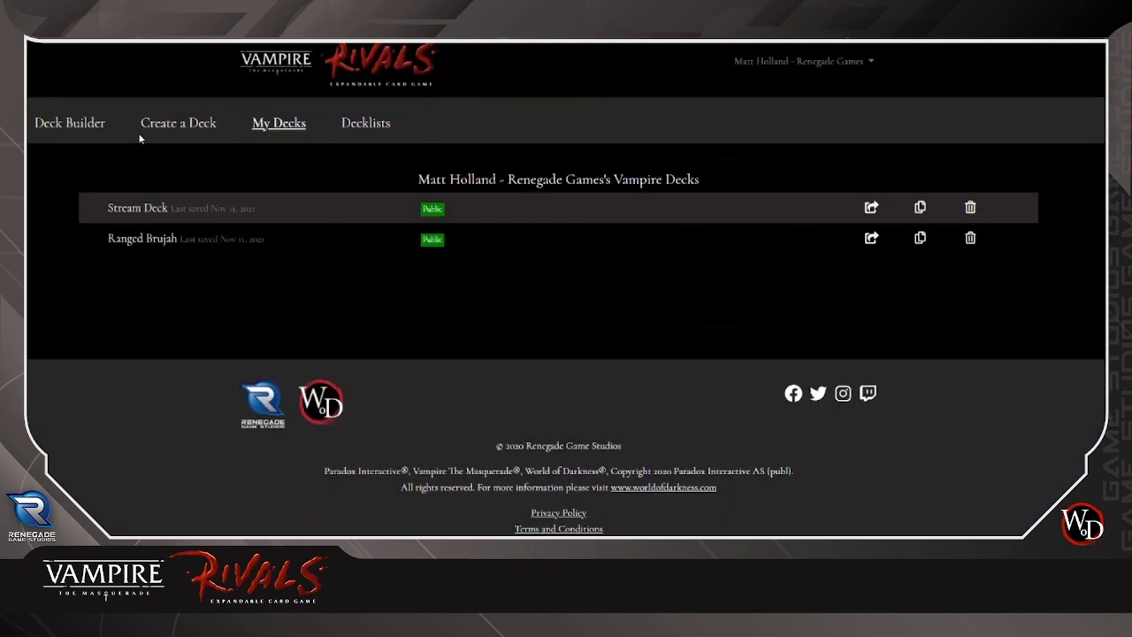
{"action": "left_click", "coordinate": [201, 125]}
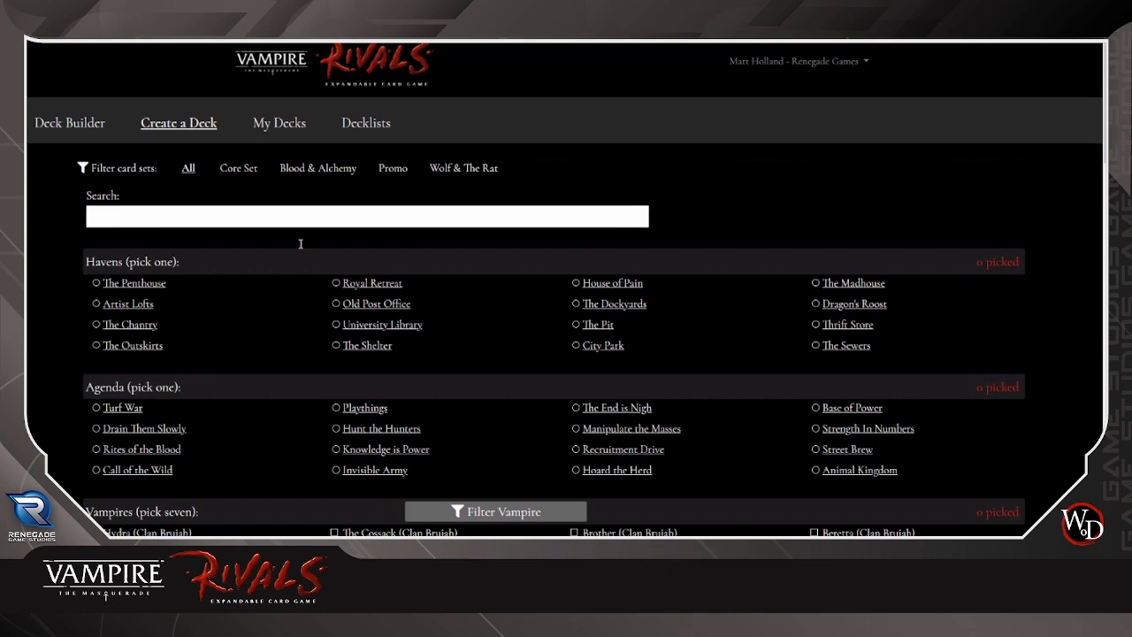
{"action": "scroll", "coordinate": [51, 257], "scroll_direction": "down", "scroll_amount": 1}
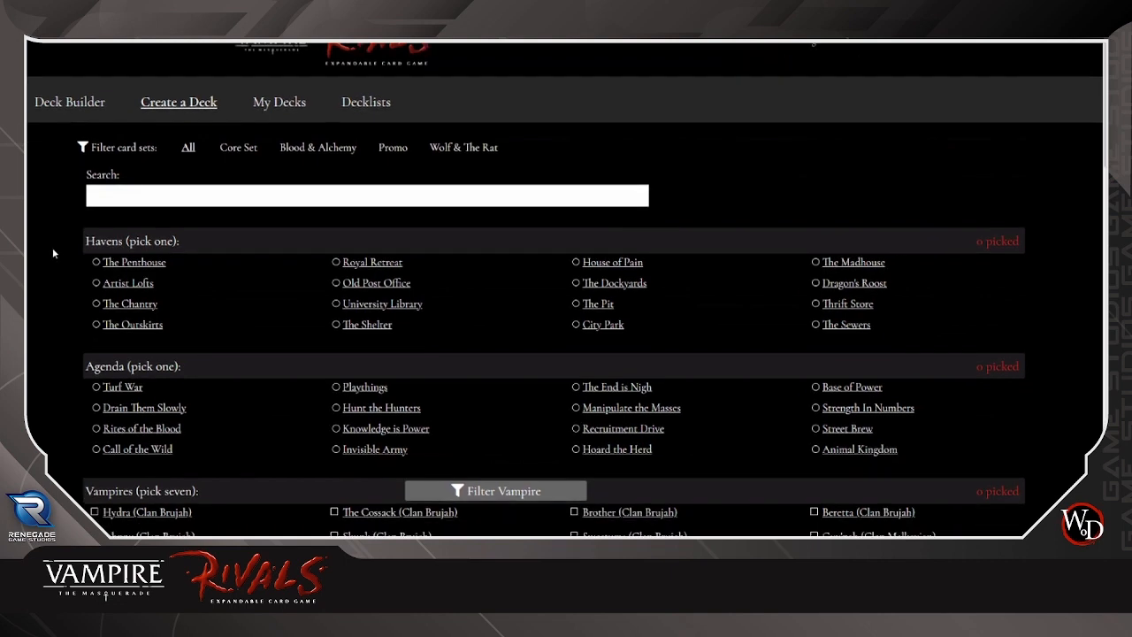